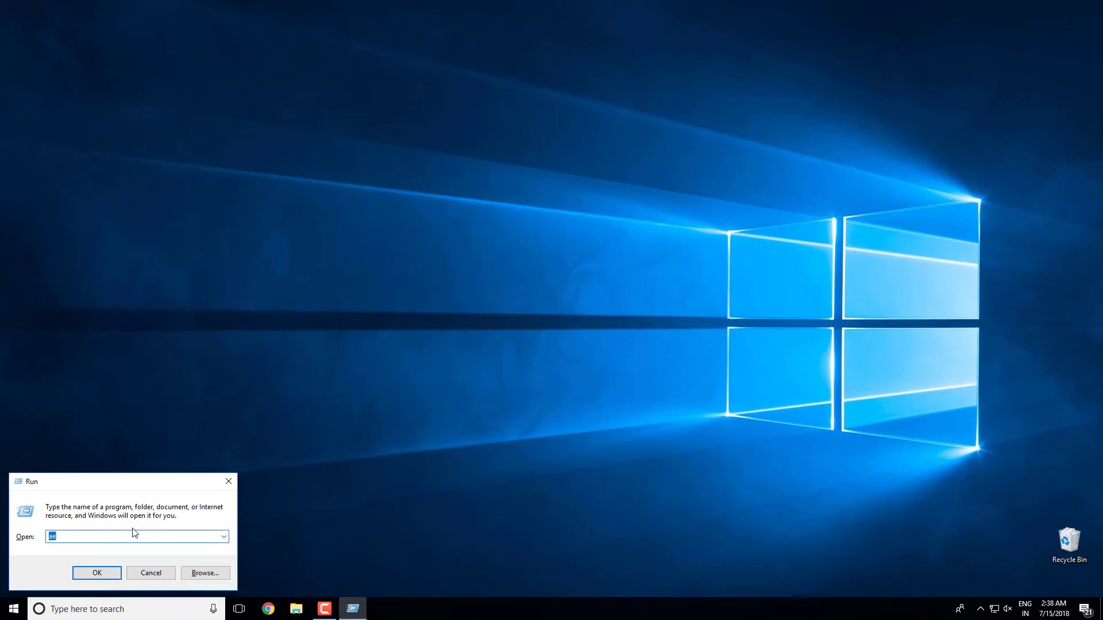
- Launch After Effects and dismiss the missing plugin warning
key(Return)
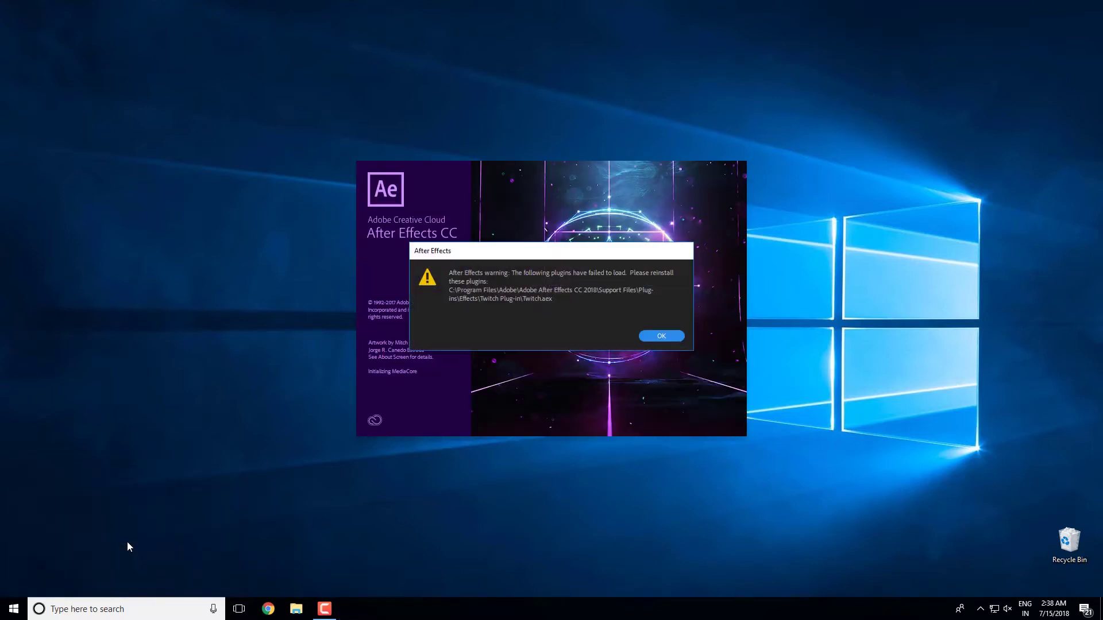
key(Return)
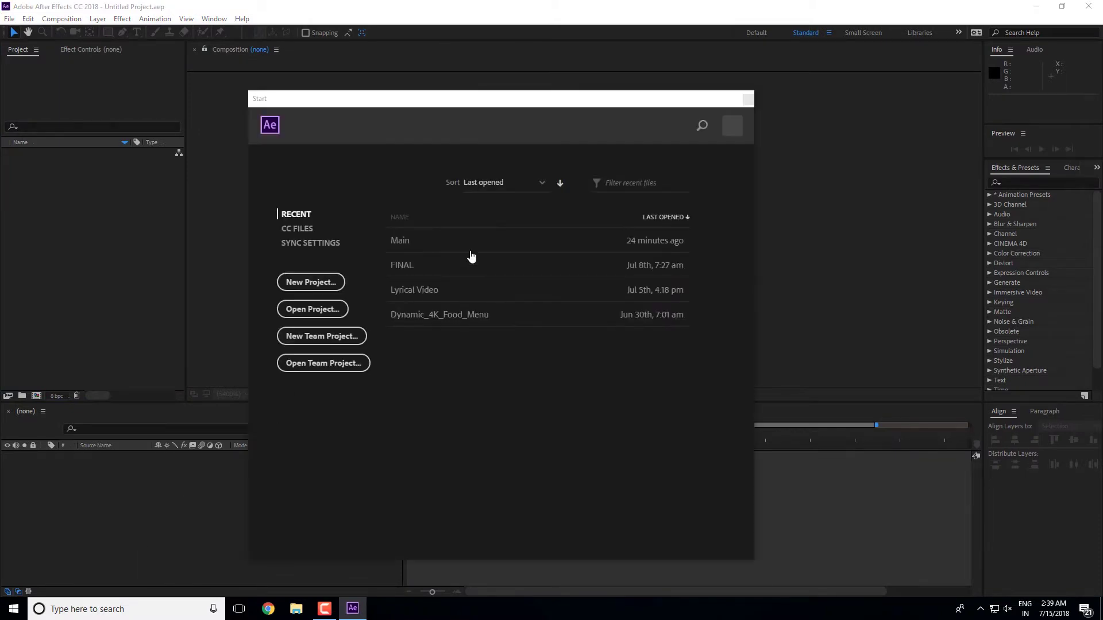
- Close the Start screen and create a new 1920×1080 composition named 'Light & Camera'
click(748, 100)
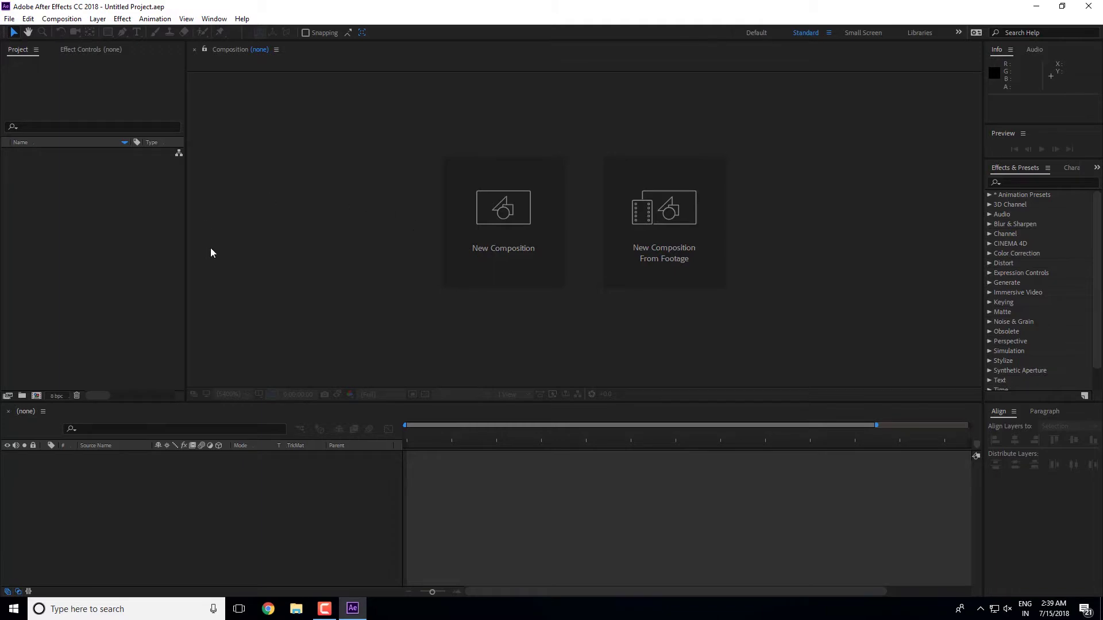
click(498, 196)
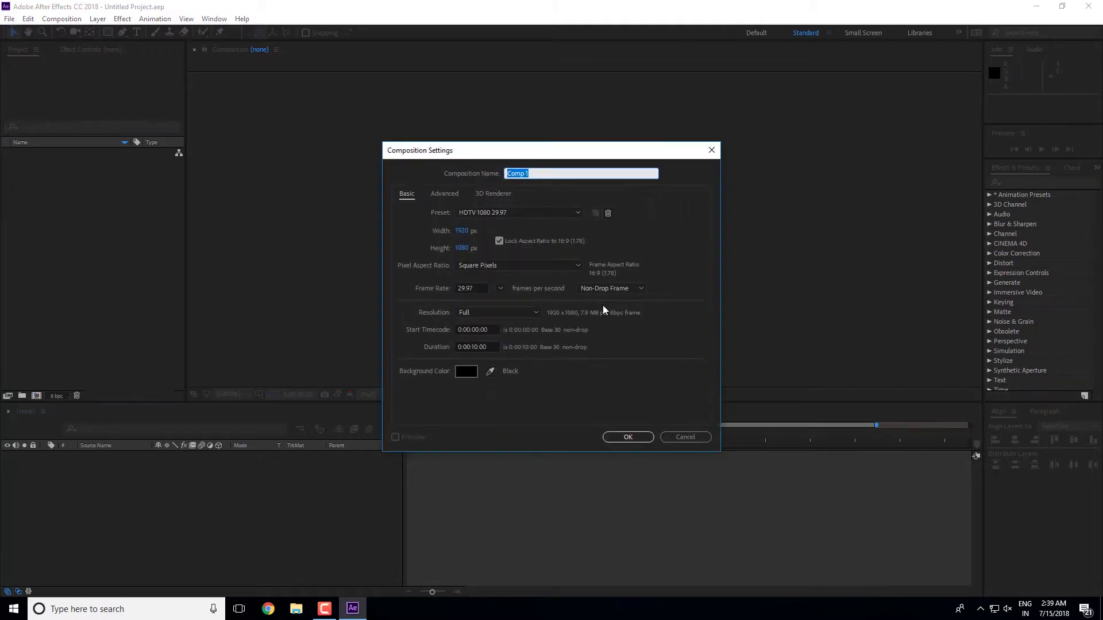
text(Ligh)
key(BackSpace)
text(& Came)
text(ra)
key(Return)
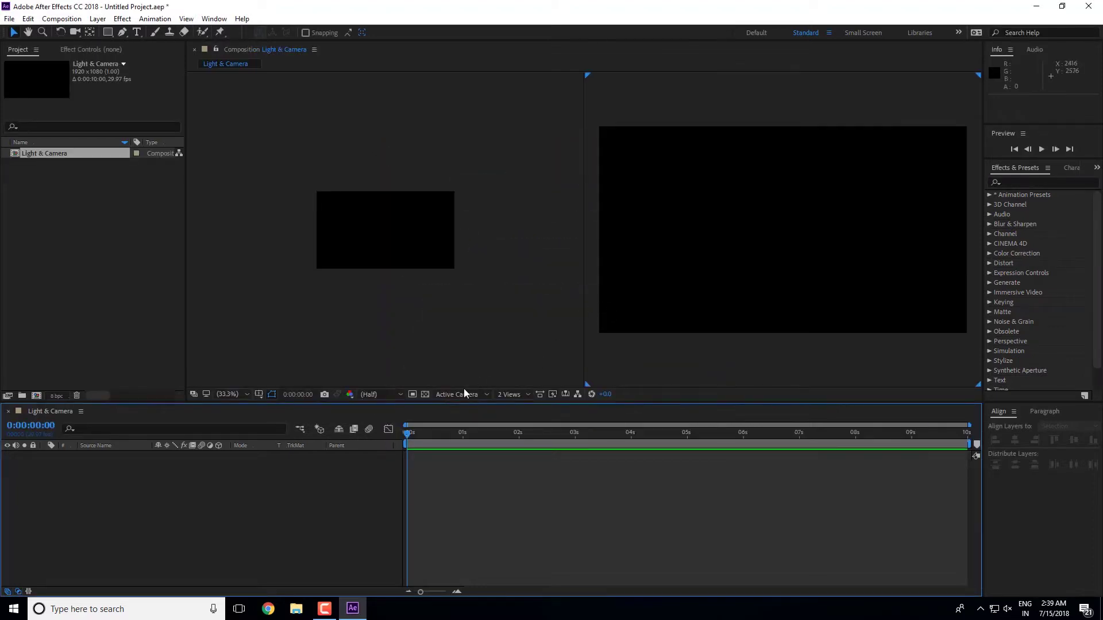
- Switch the viewer layout to a single view (1 View)
click(482, 397)
click(517, 395)
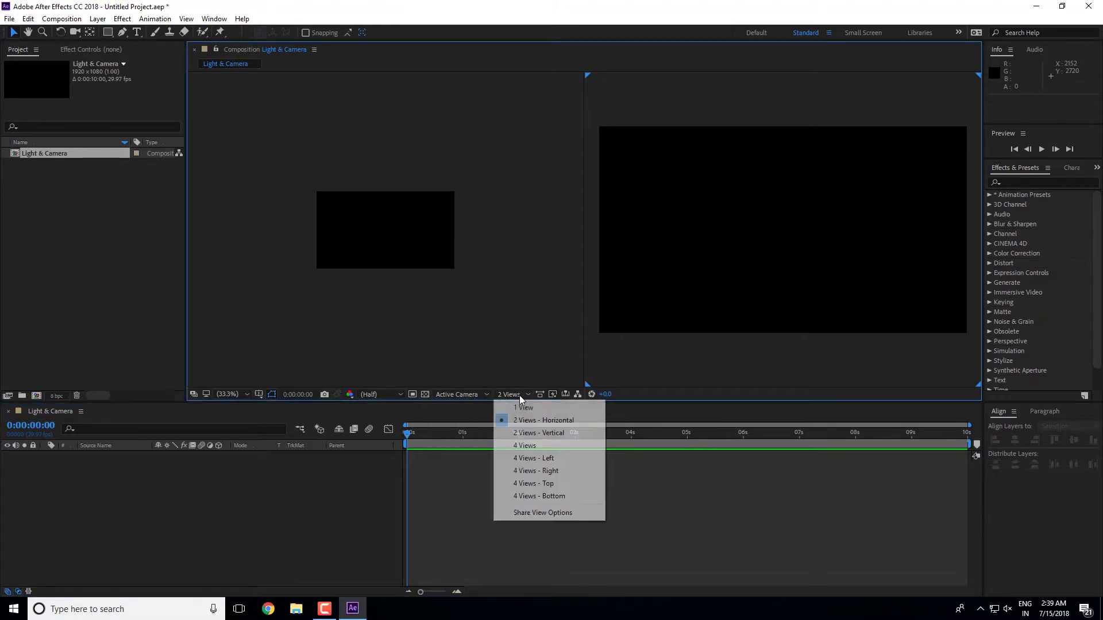
click(517, 409)
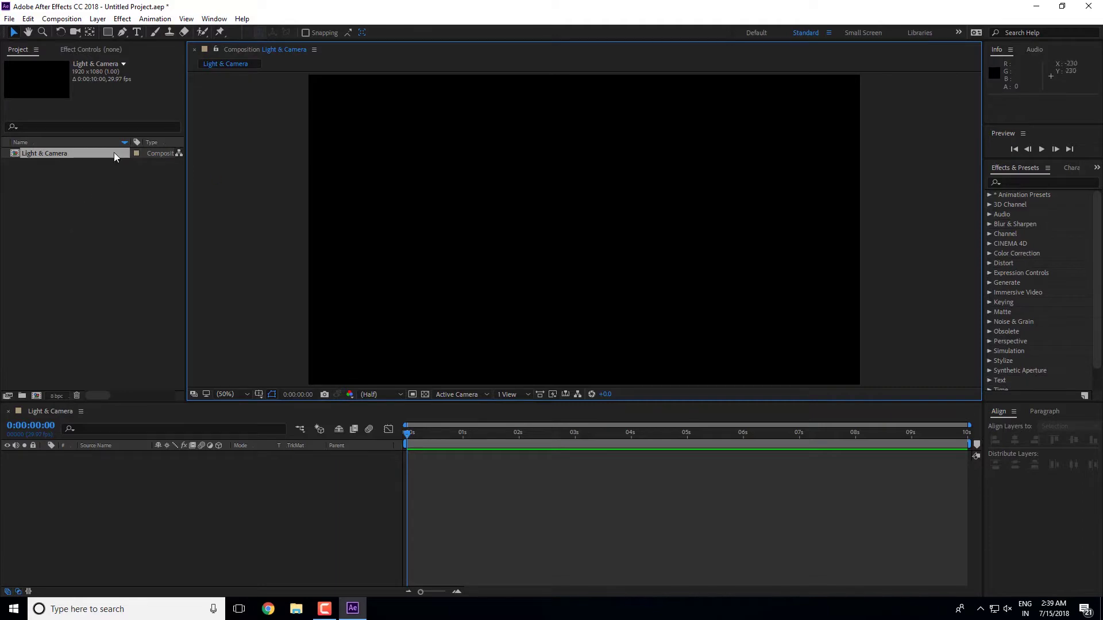
- Import light-bulb-503881.jpg from the Designing Tutorials folder into the project
click(100, 212)
double_click(101, 212)
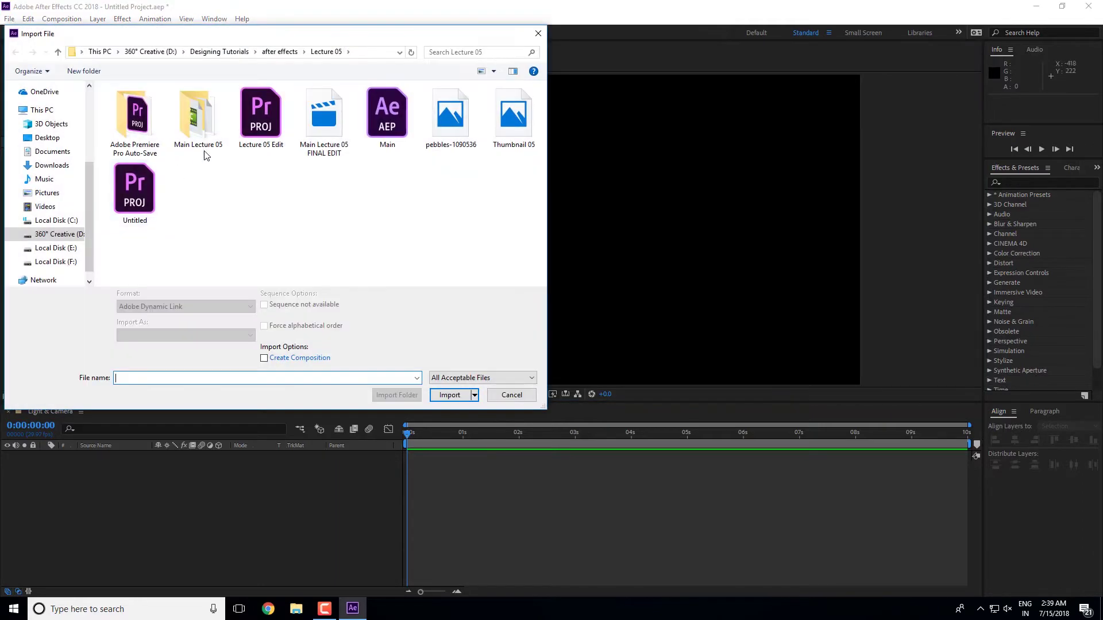
click(214, 52)
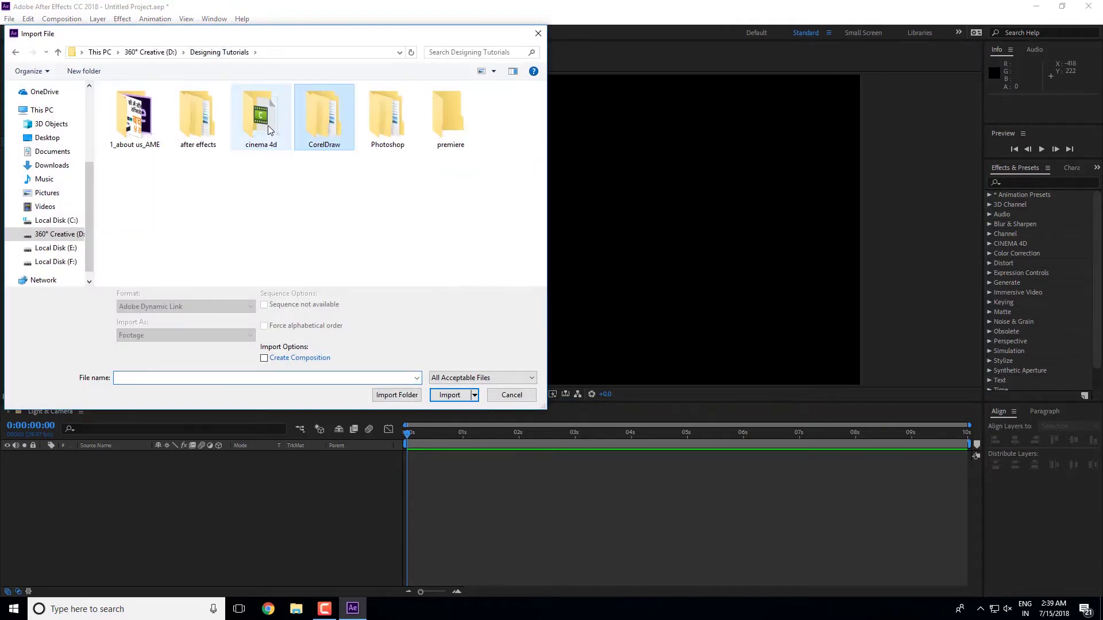
double_click(201, 124)
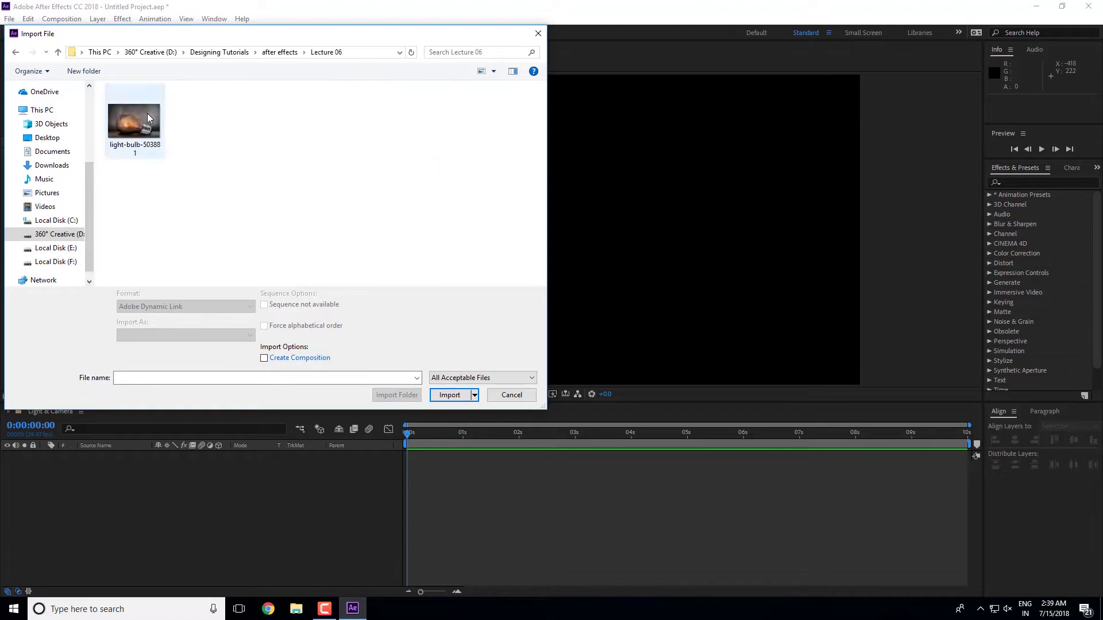
double_click(136, 117)
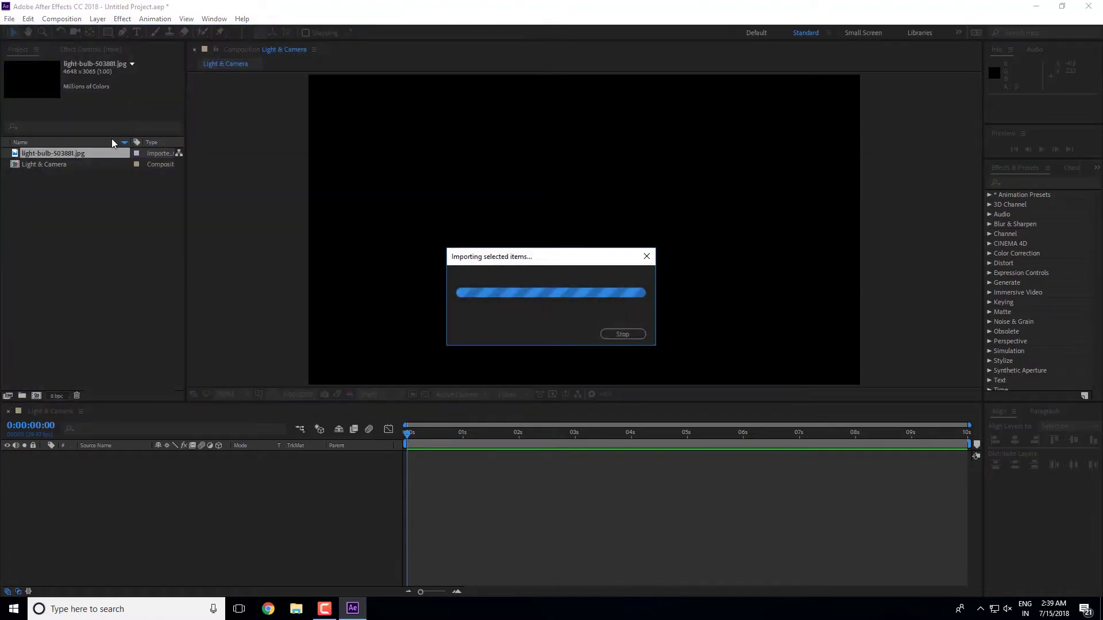
- Add the photo as a layer, fit it to the frame, and stretch it to cover
drag(159, 420, 188, 466)
scroll(464, 285, down, 2)
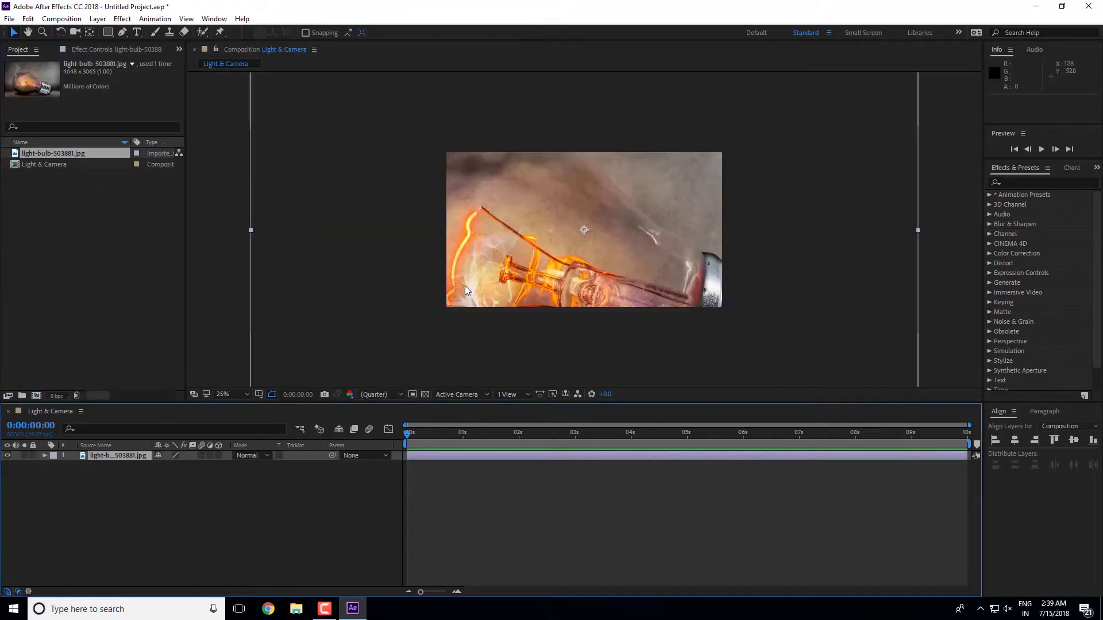
key(ctrl+alt+f)
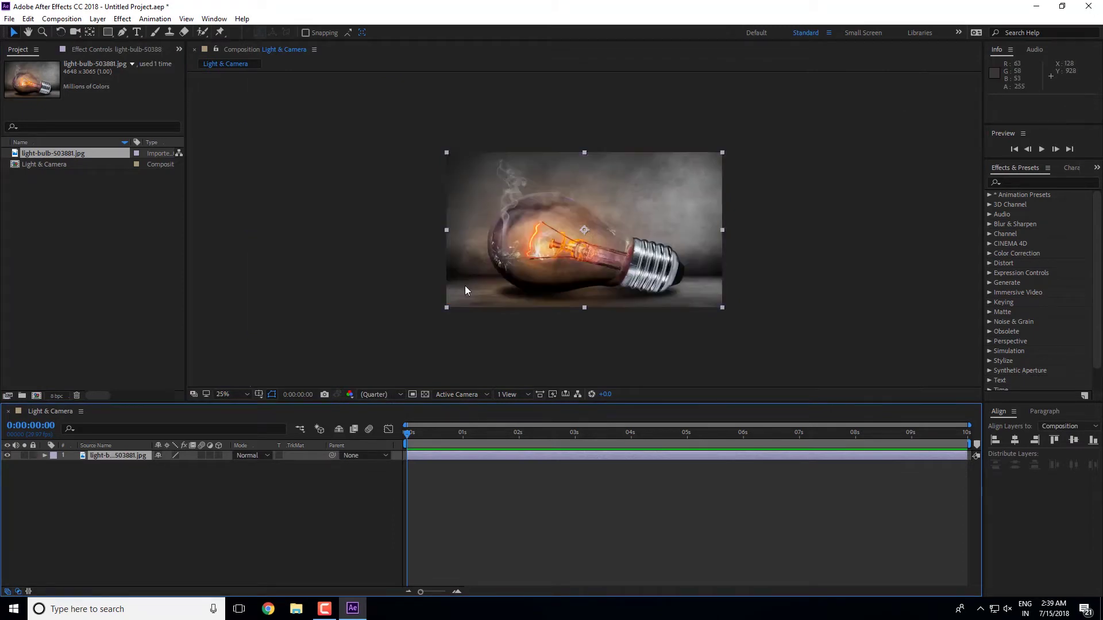
drag(584, 308, 584, 323)
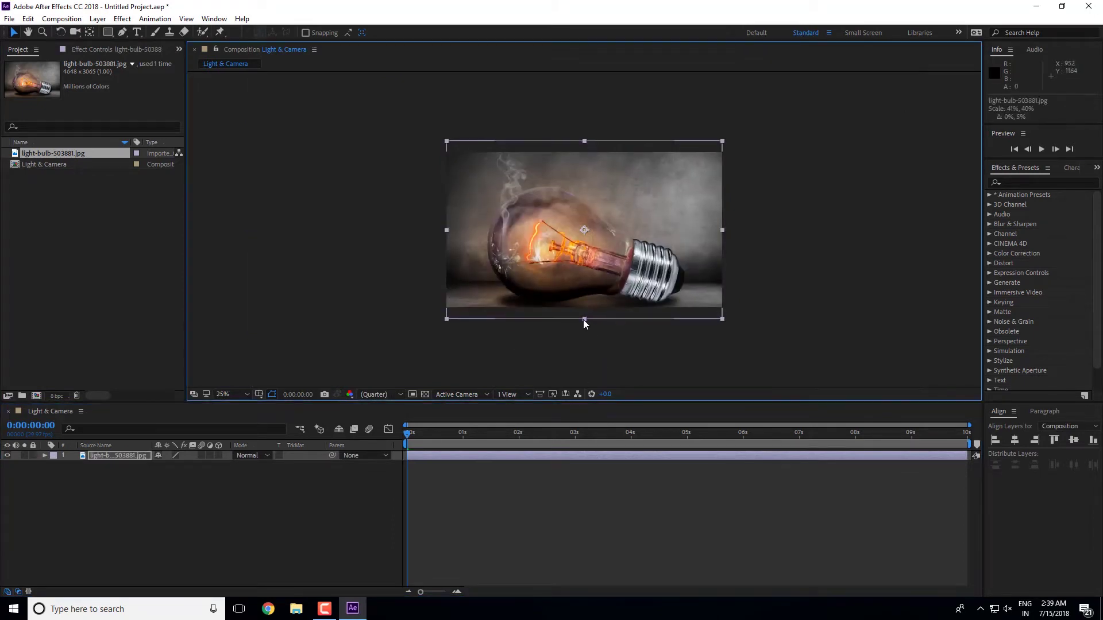
drag(623, 283, 622, 269)
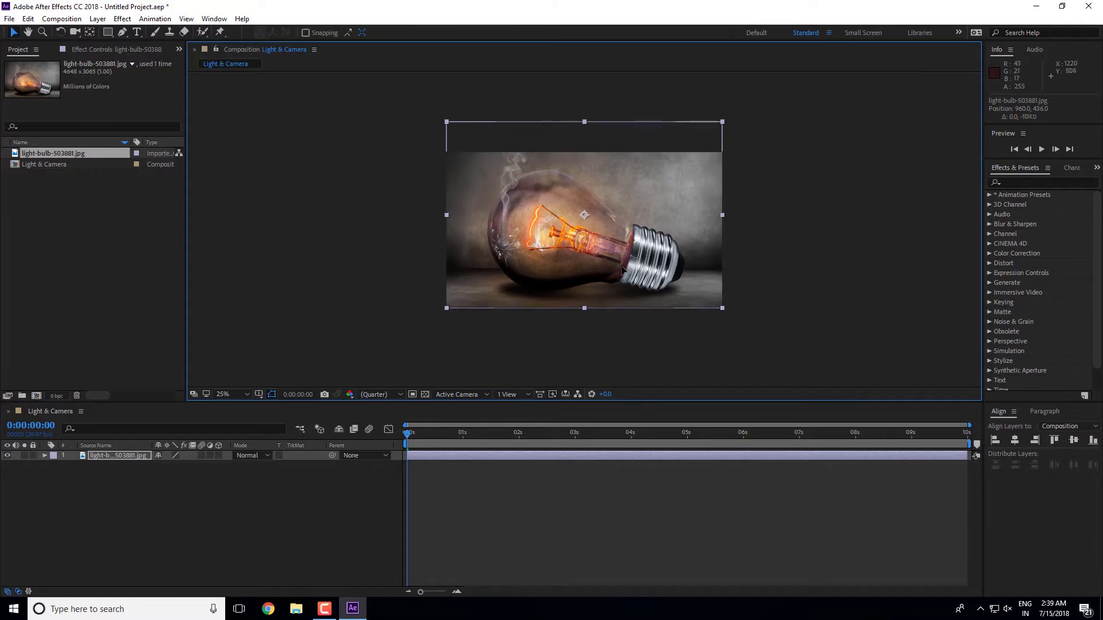
click(753, 263)
key(period)
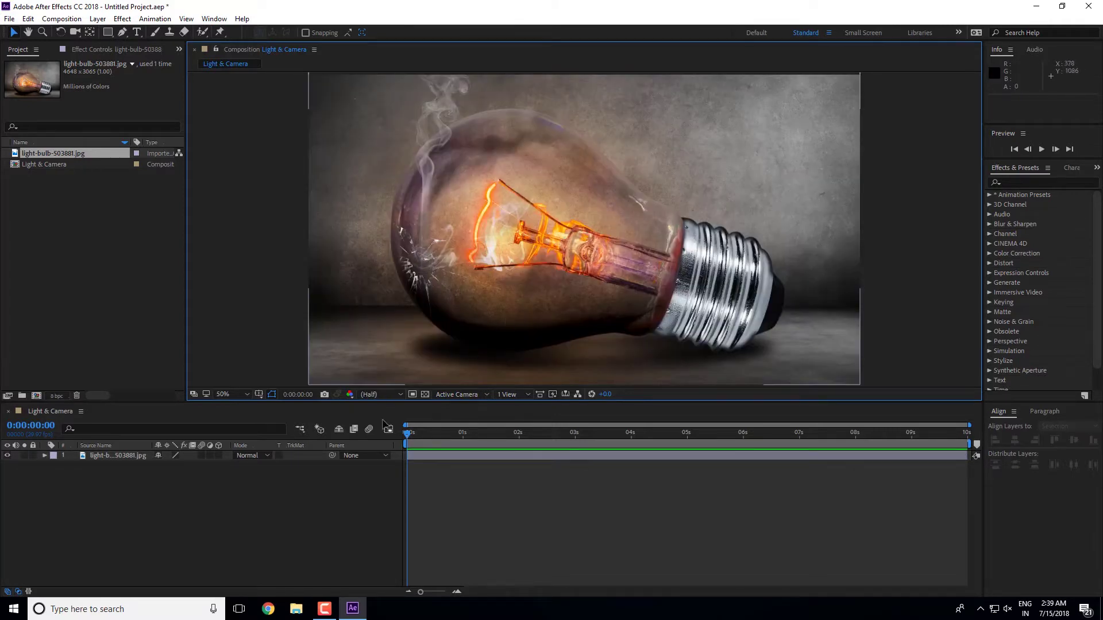
- Make the light-bulb-503881.jpg layer a 3D layer
right_click(180, 482)
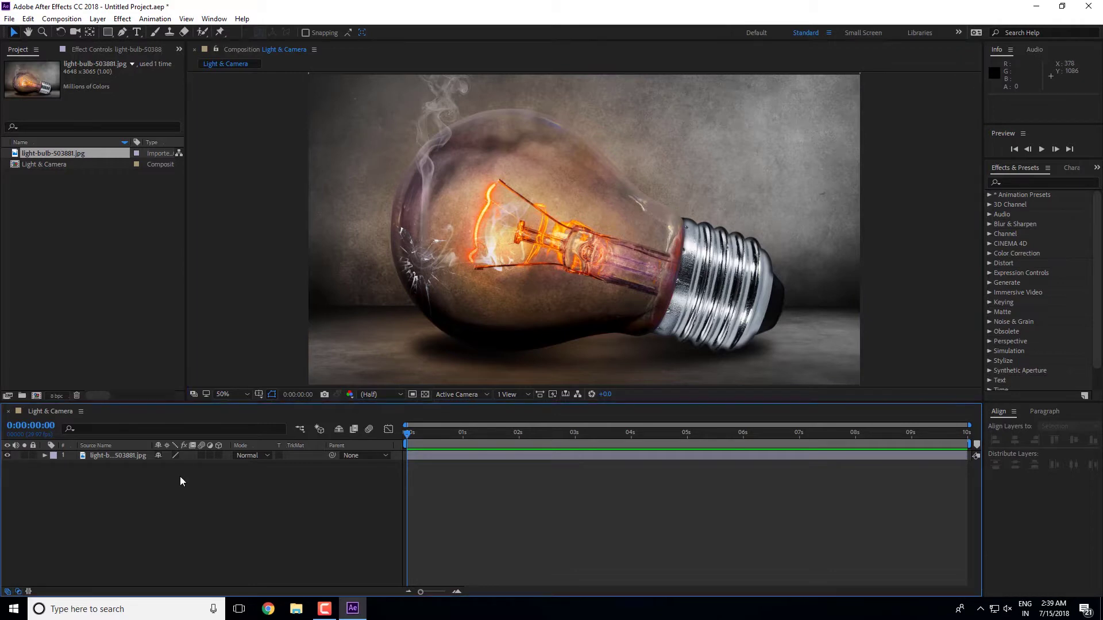
mouse_move(304, 350)
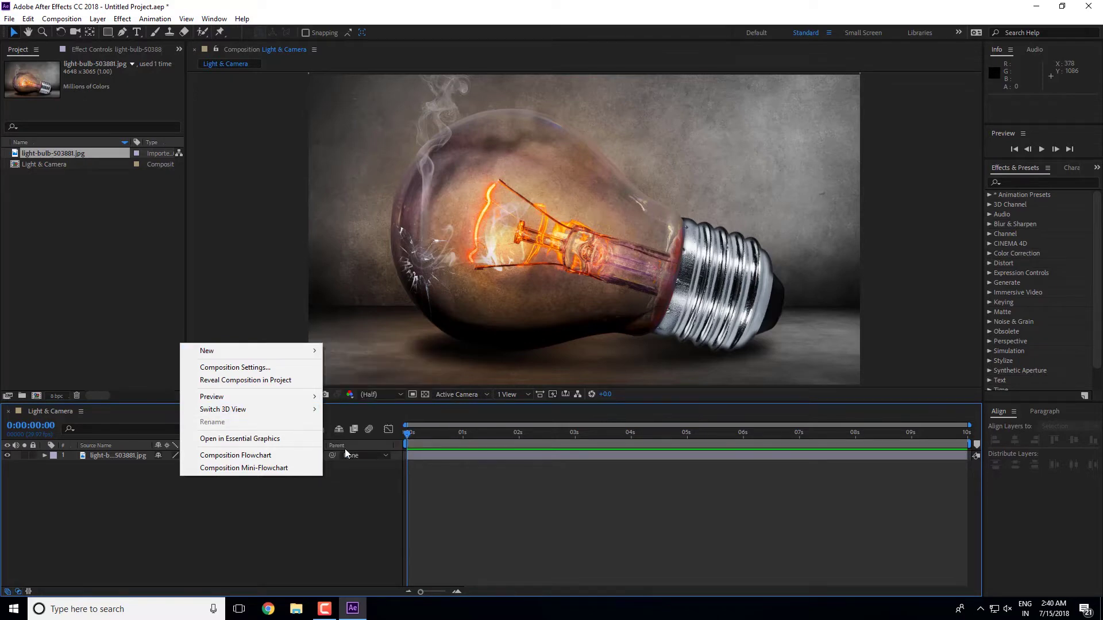
click(336, 480)
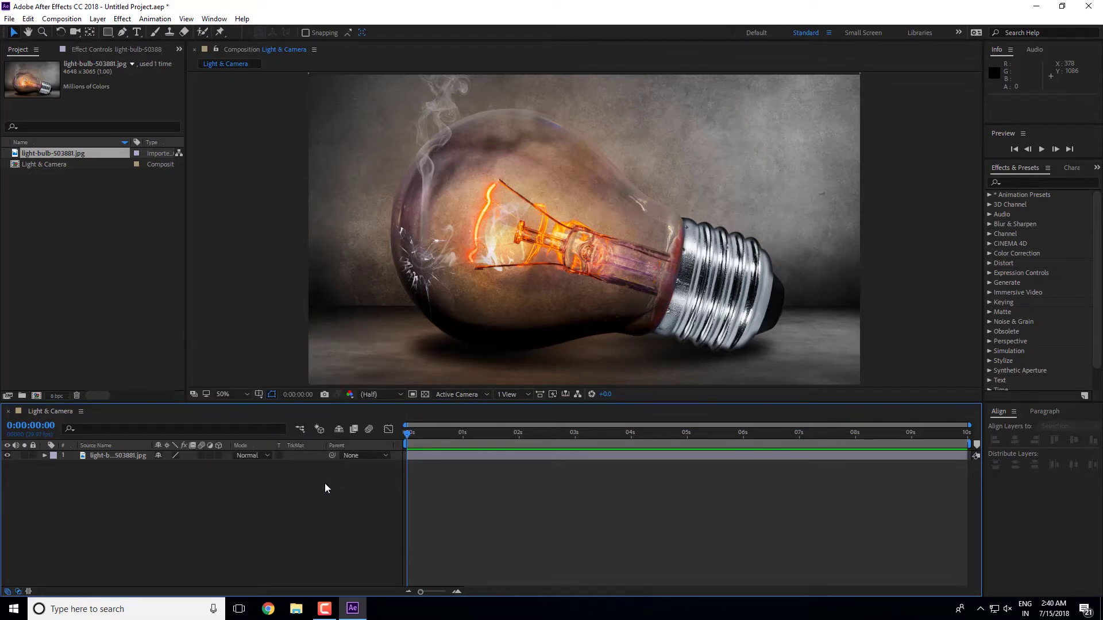
click(113, 457)
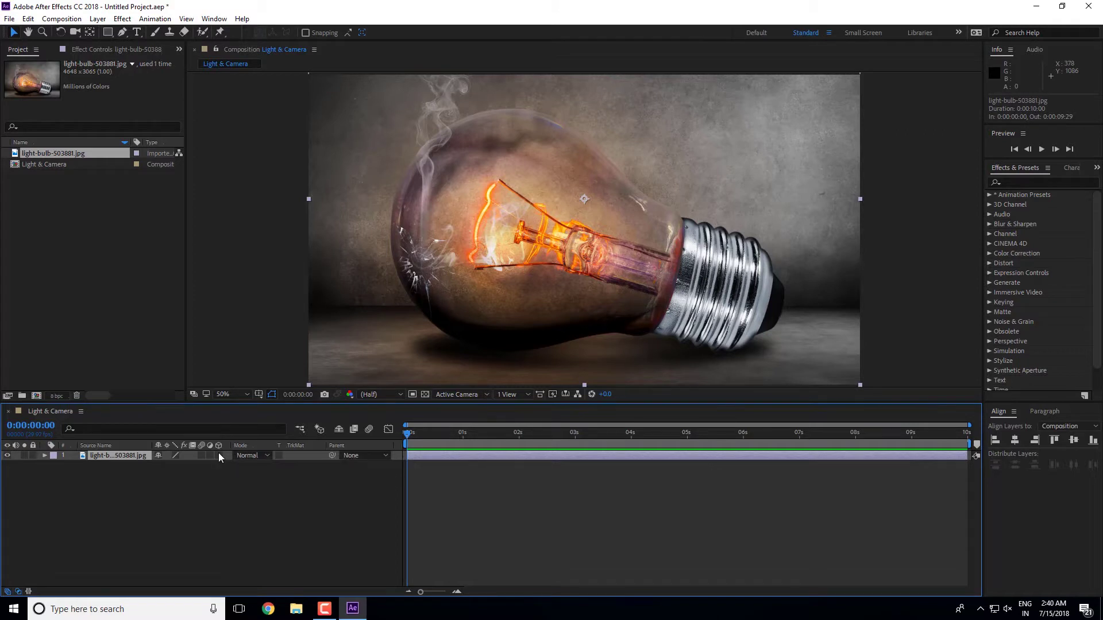
click(219, 455)
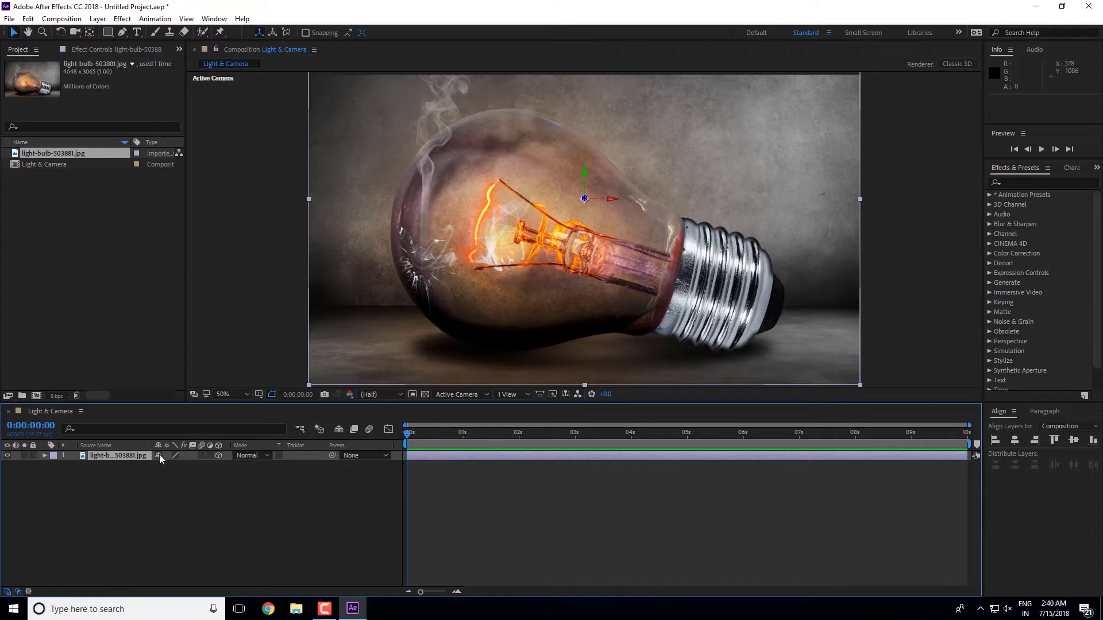
- Toggle the timeline's Switches and Modes columns off and back on
click(7, 592)
click(18, 592)
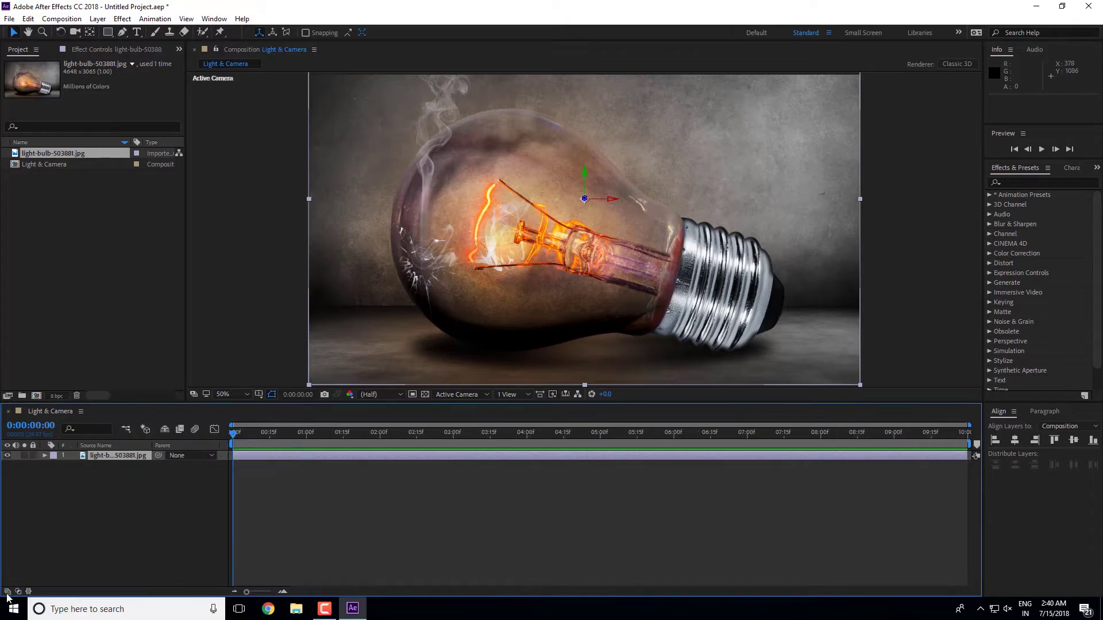
click(7, 592)
click(18, 592)
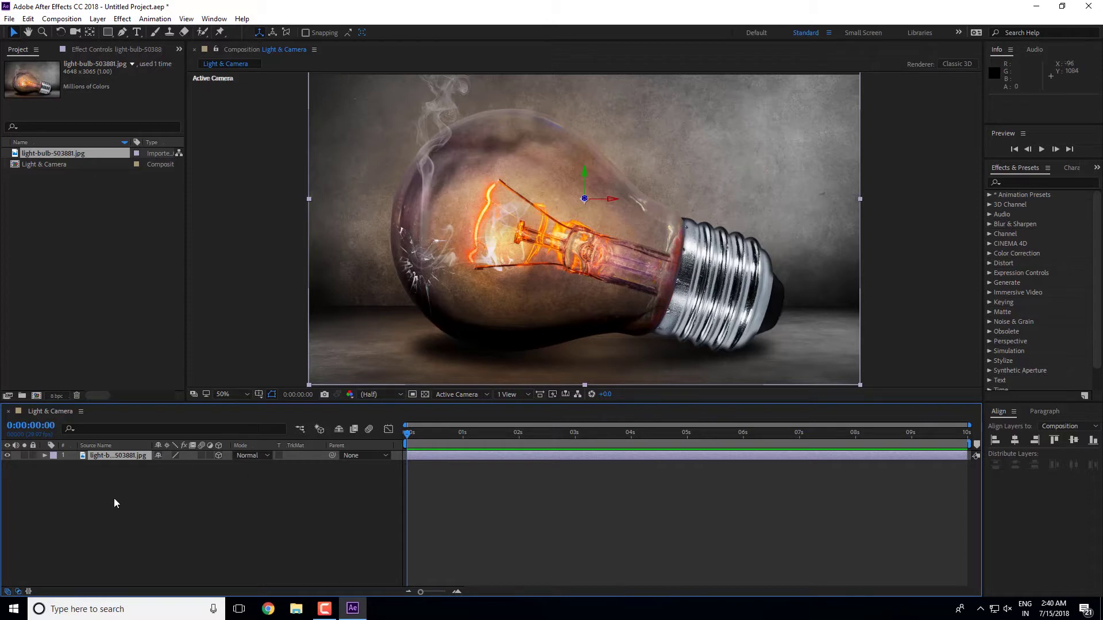
- Add a new light layer, Point Light 1, with Light Type set to Point
right_click(274, 505)
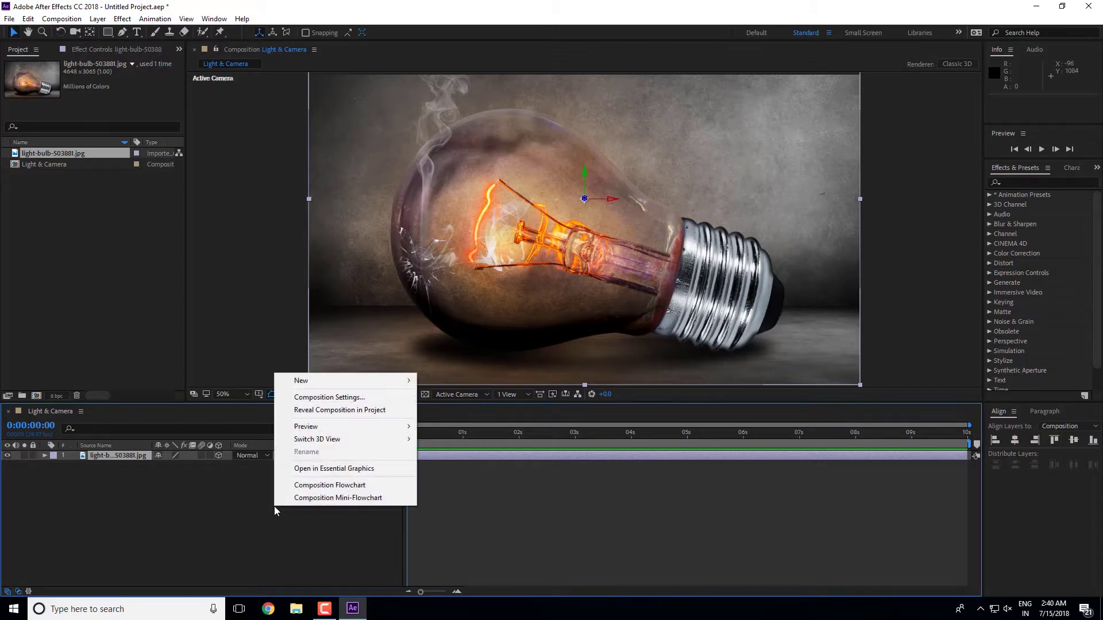
mouse_move(328, 385)
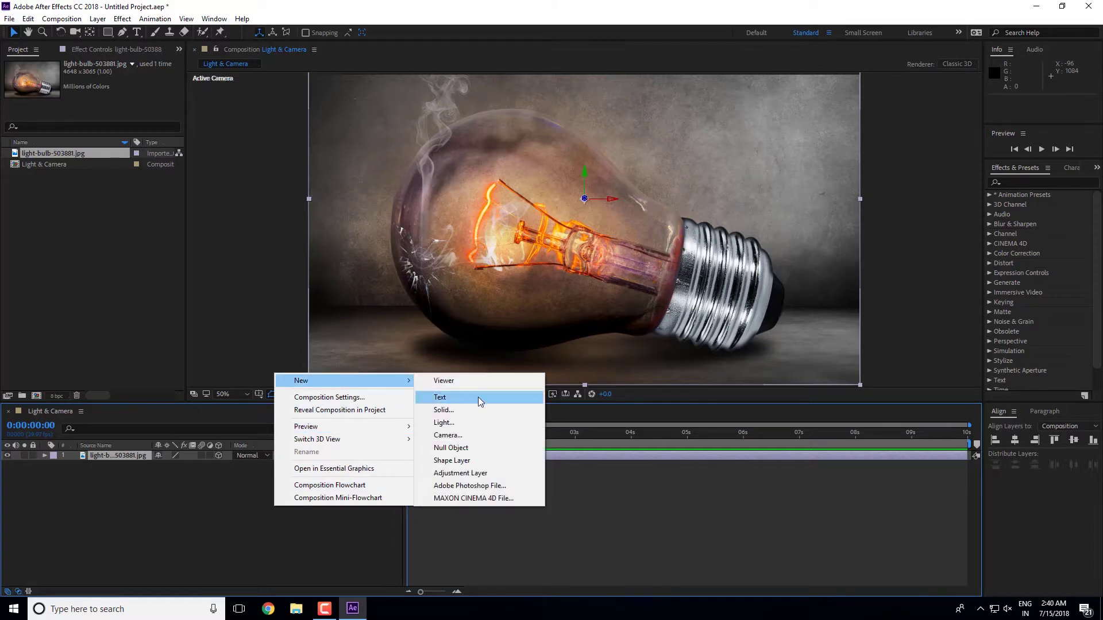
click(470, 423)
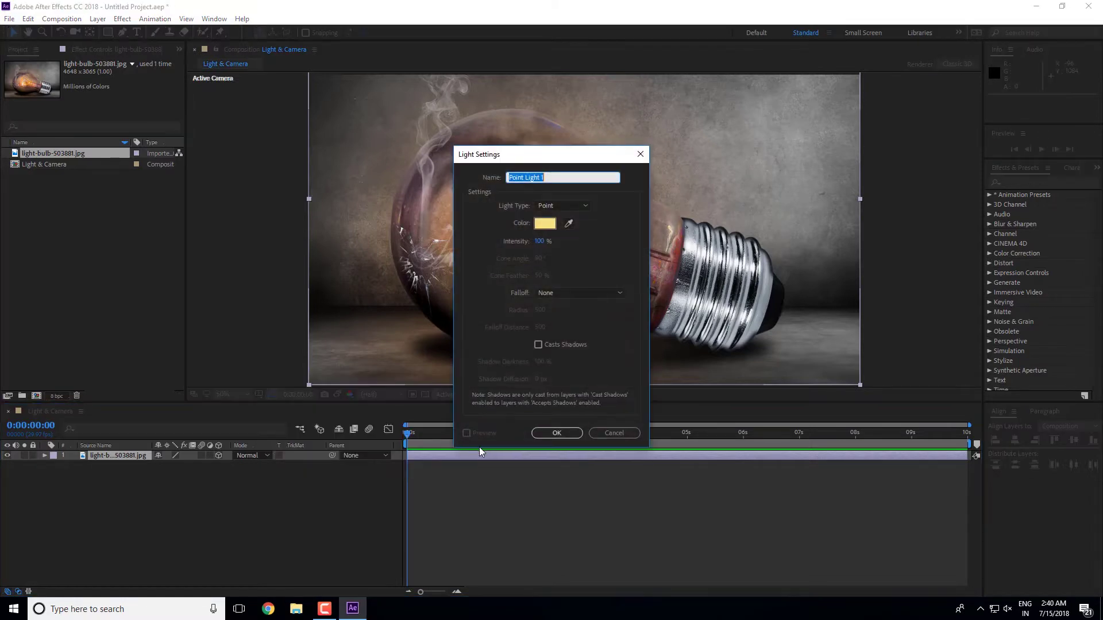
click(583, 204)
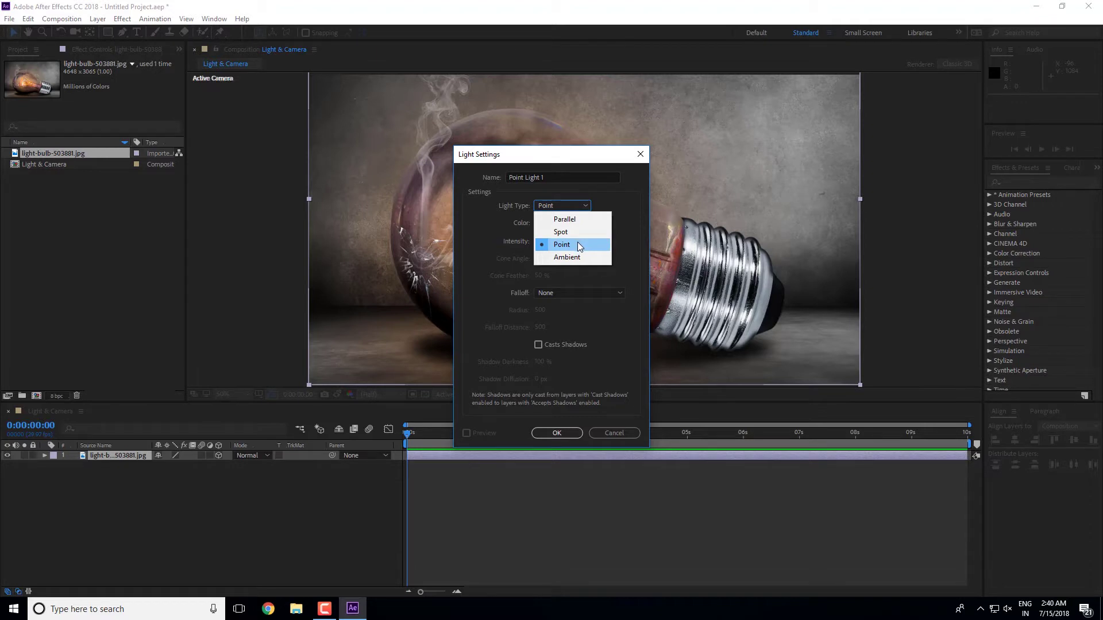
click(577, 245)
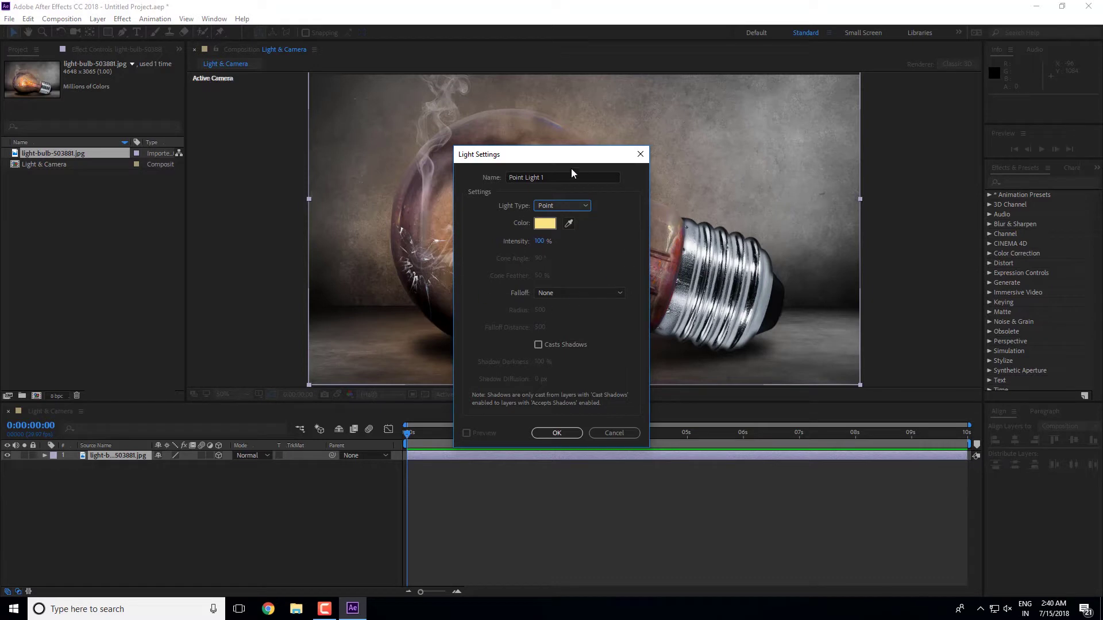
click(556, 432)
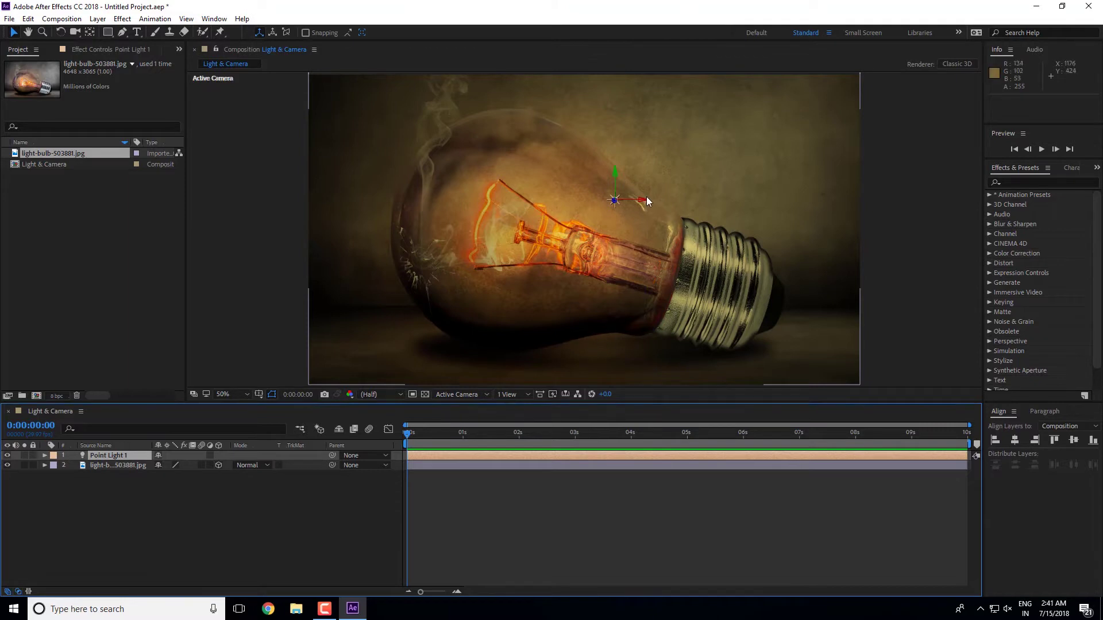
- Move Point Light 1 toward the filament and raise its Intensity above 100%
mouse_move(646, 200)
mouse_down()
mouse_move(517, 205)
mouse_move(535, 229)
mouse_move(505, 215)
mouse_up()
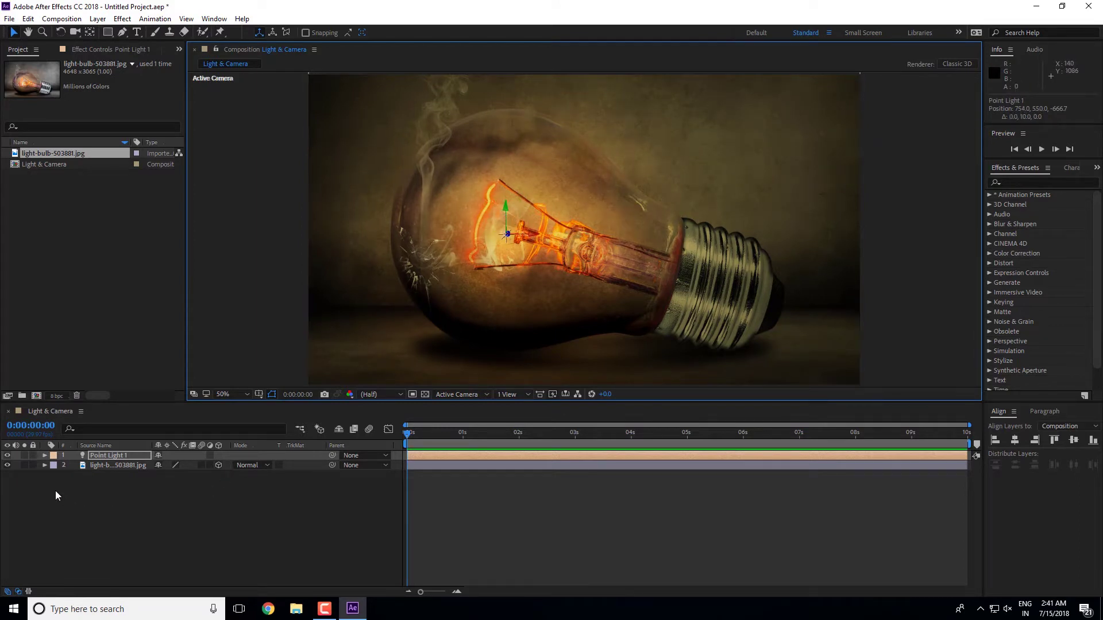
click(45, 454)
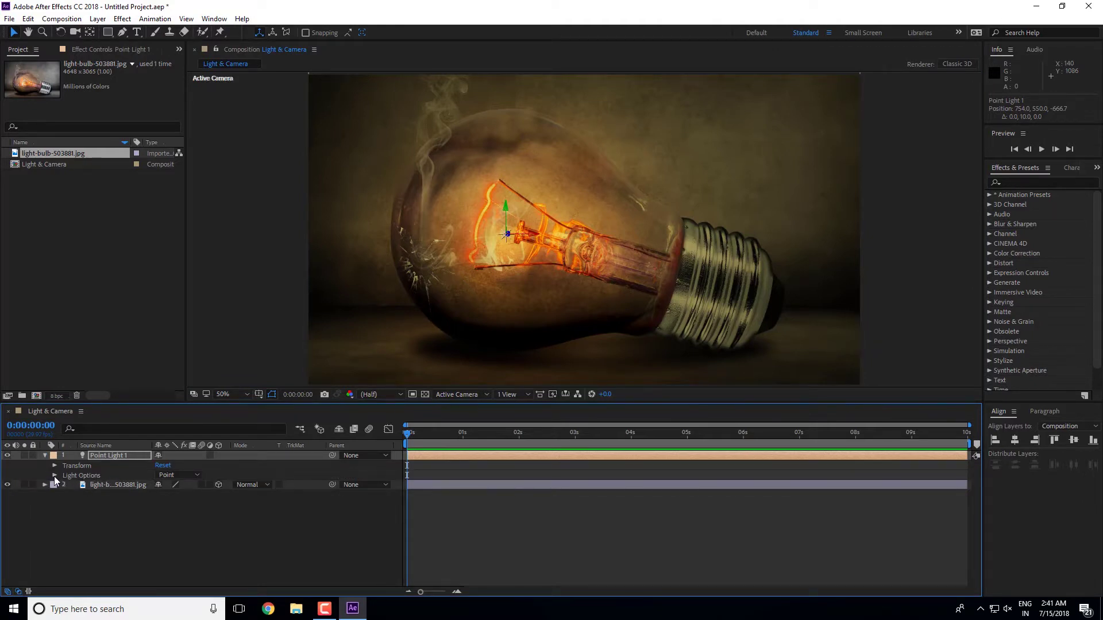
click(55, 475)
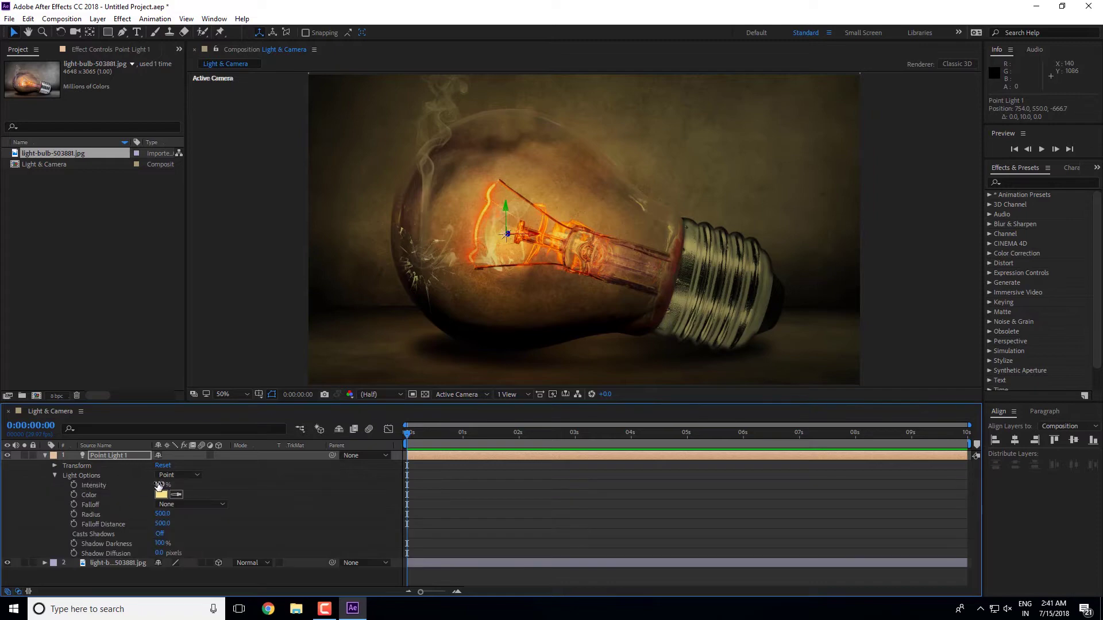
drag(161, 487, 195, 485)
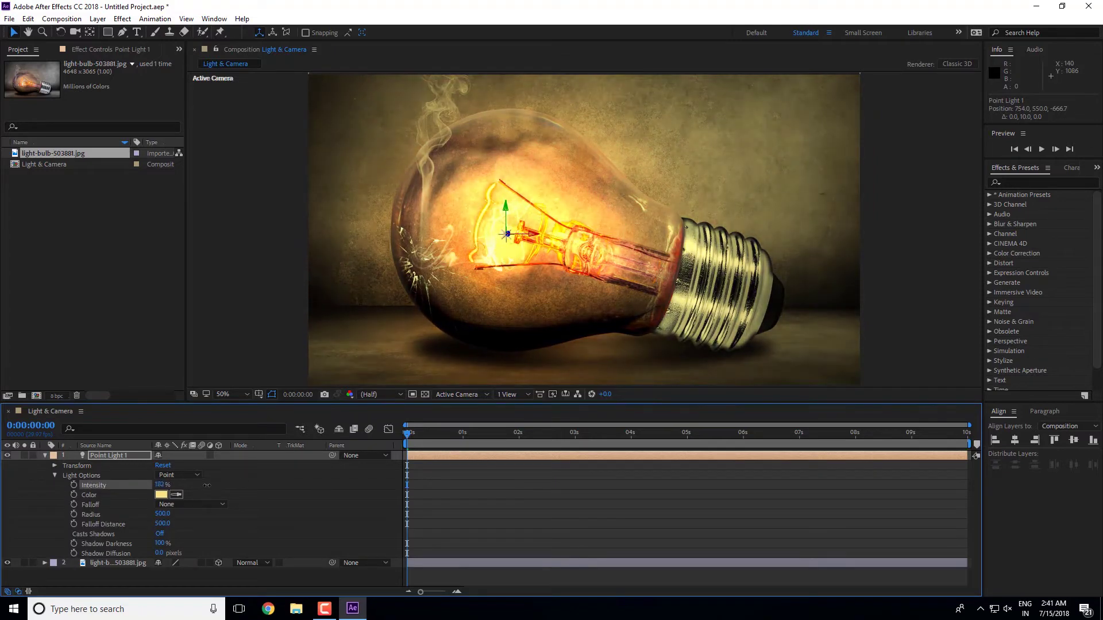
mouse_move(196, 486)
mouse_down()
mouse_move(243, 485)
mouse_move(215, 500)
mouse_up()
- Give the light a pale blue colour and increase its intensity
click(168, 496)
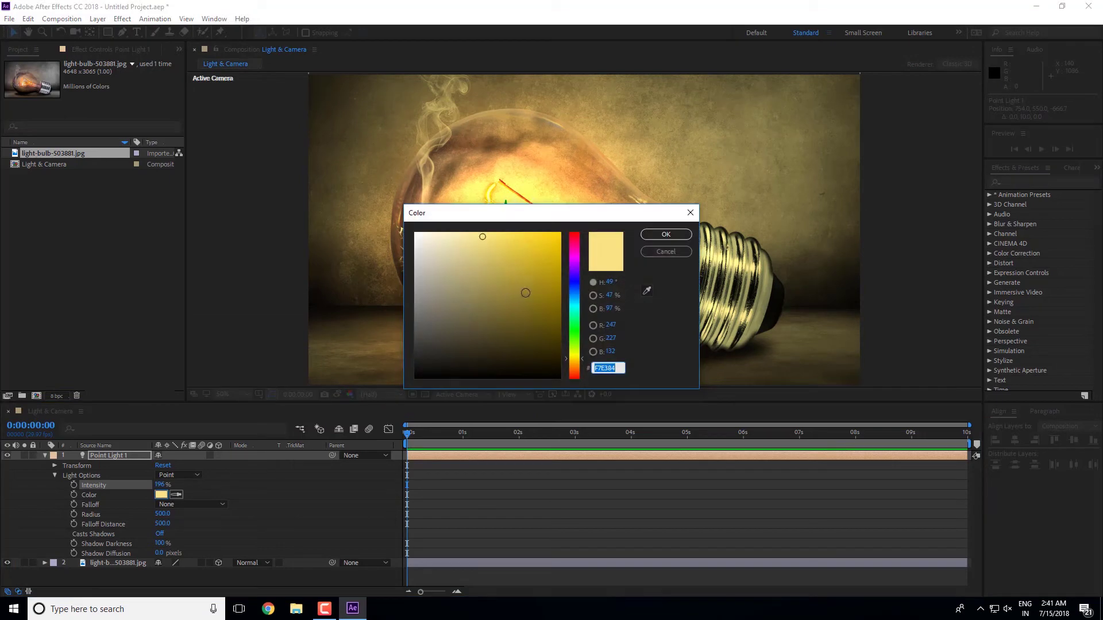
click(574, 295)
click(468, 235)
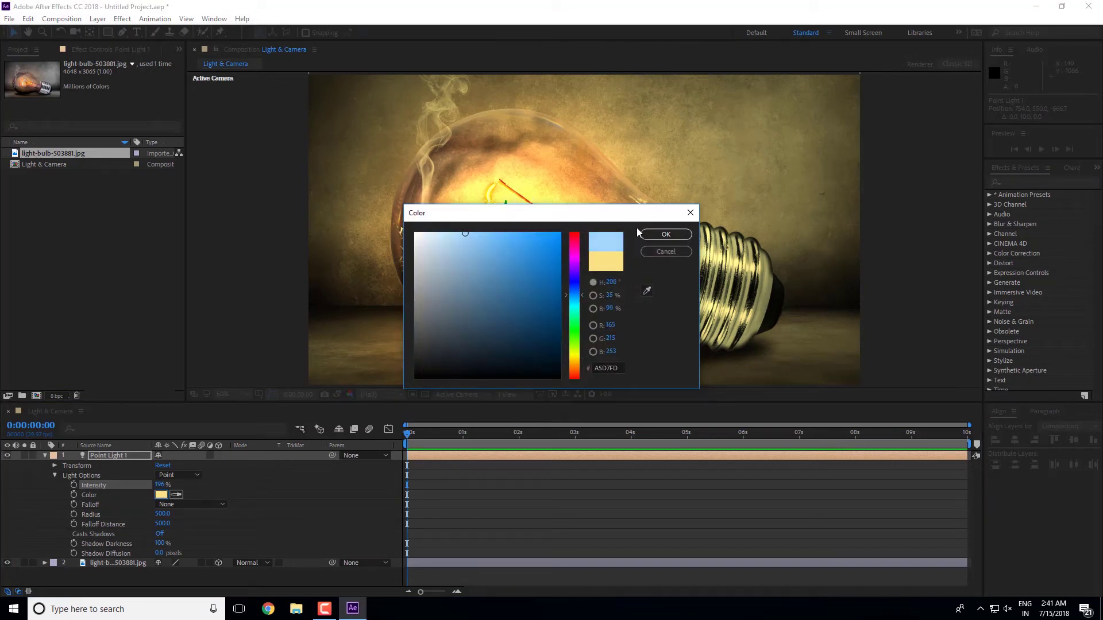
click(665, 234)
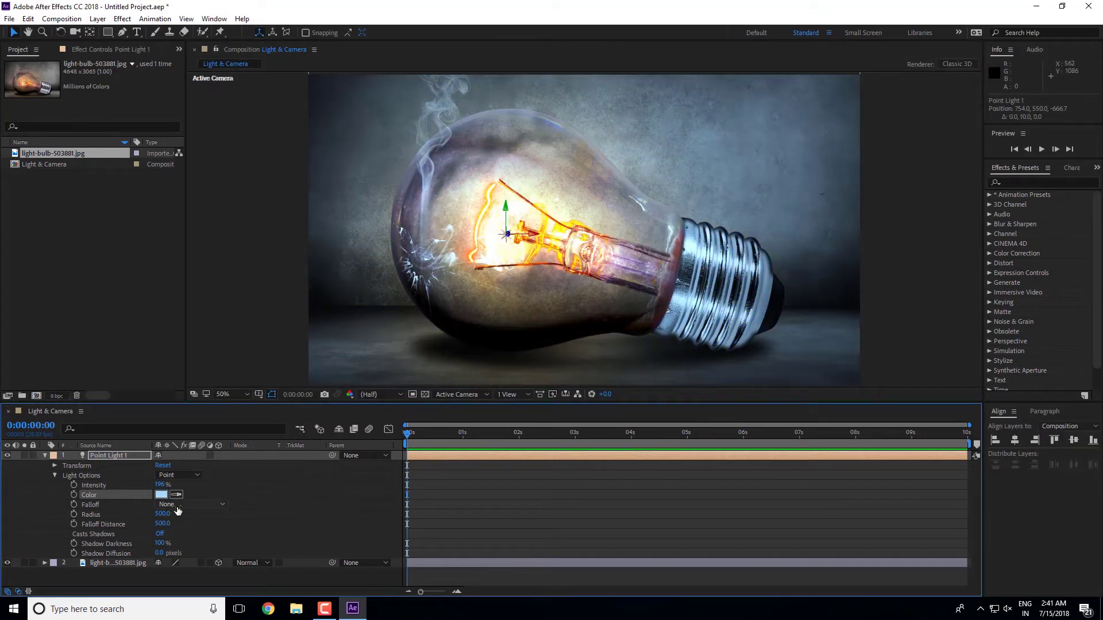
mouse_move(161, 484)
mouse_down()
mouse_move(190, 486)
mouse_move(192, 500)
mouse_up()
- Change the light colour to pale yellow FDFAA5
click(156, 494)
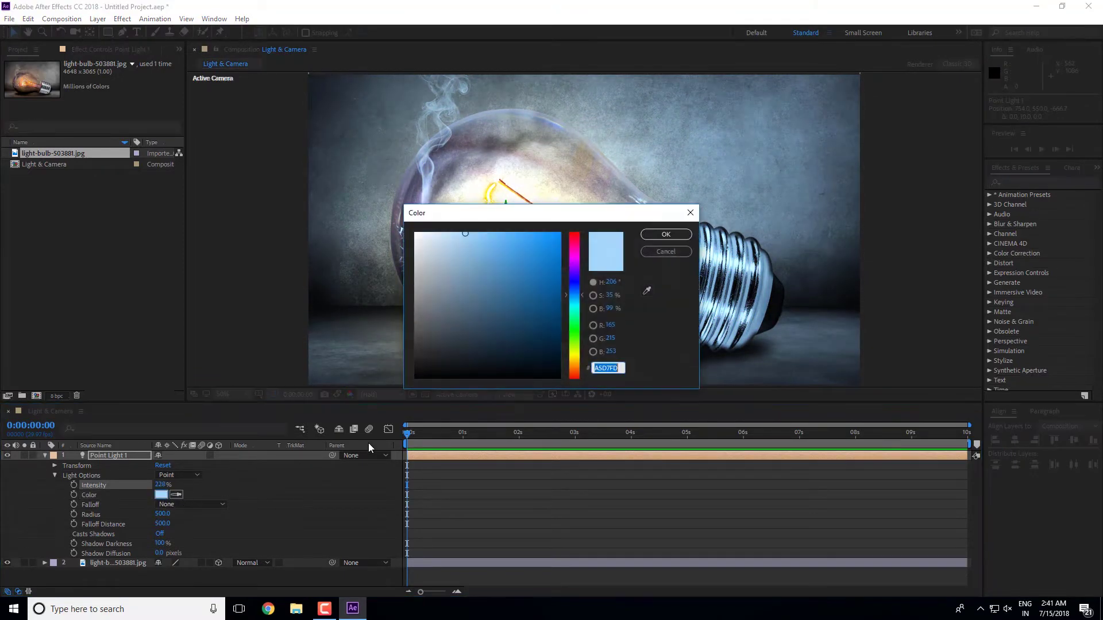
click(574, 354)
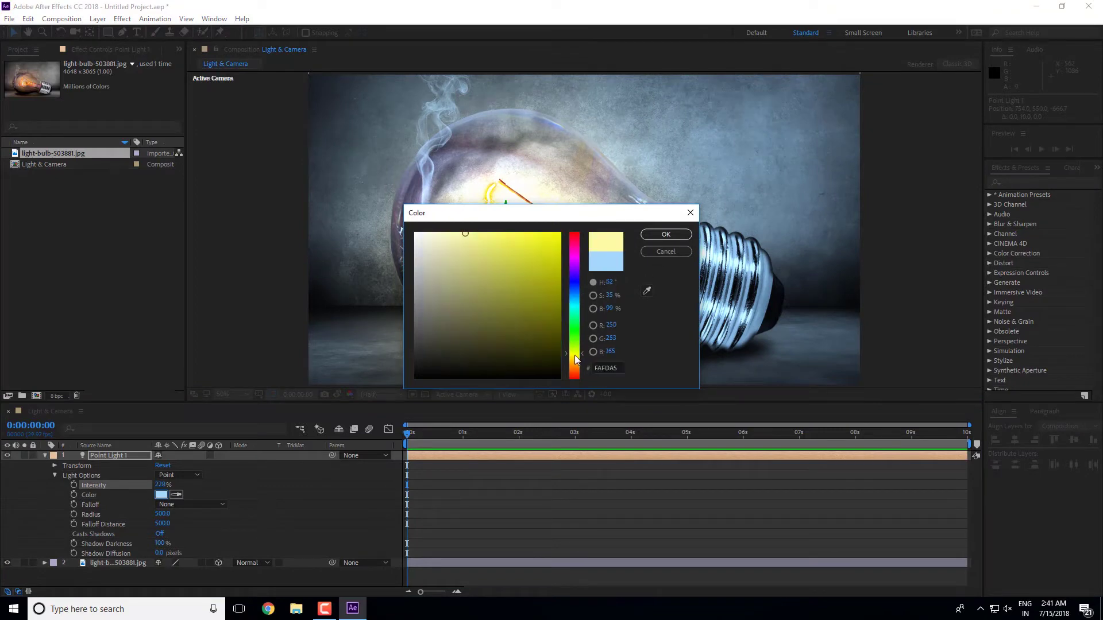
click(658, 239)
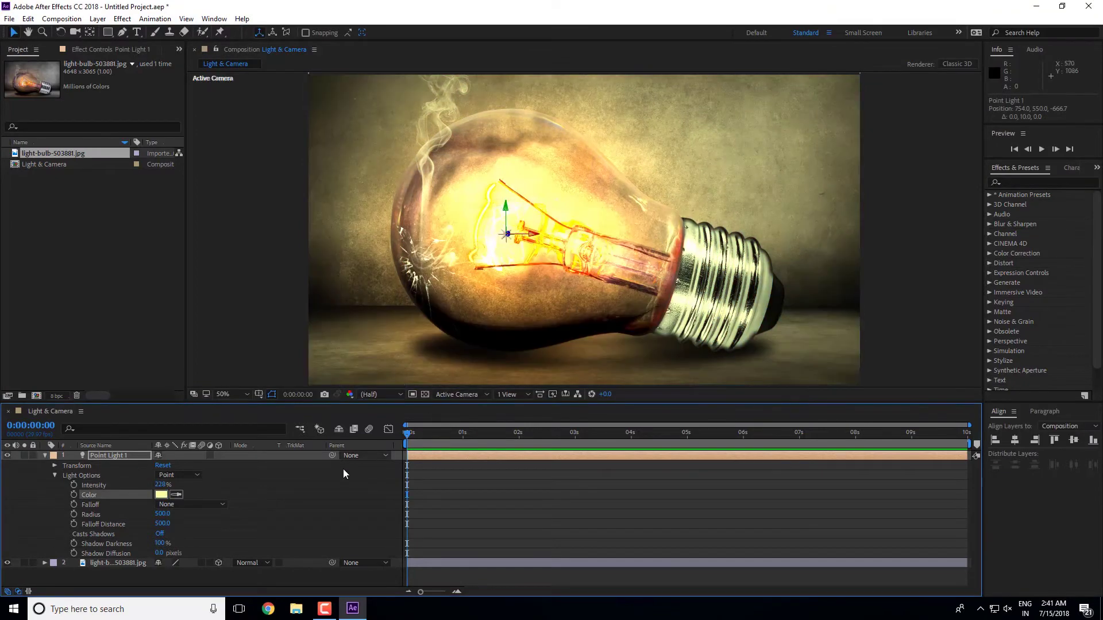
- Set the light's Falloff to Smooth and raise Intensity to about 278%
click(173, 506)
click(187, 529)
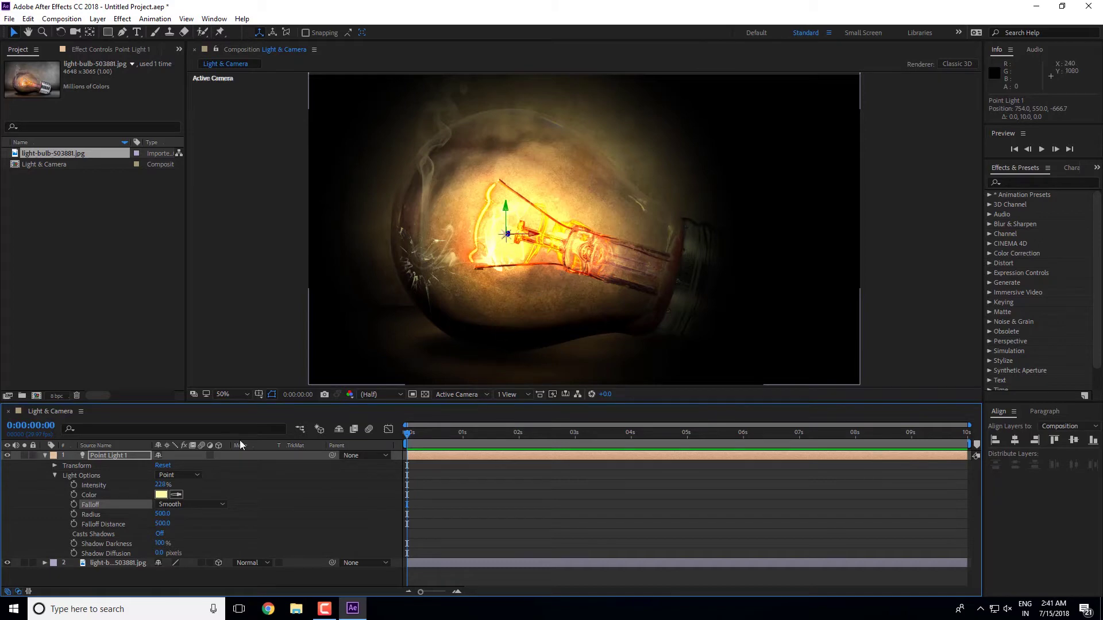
drag(160, 485, 198, 493)
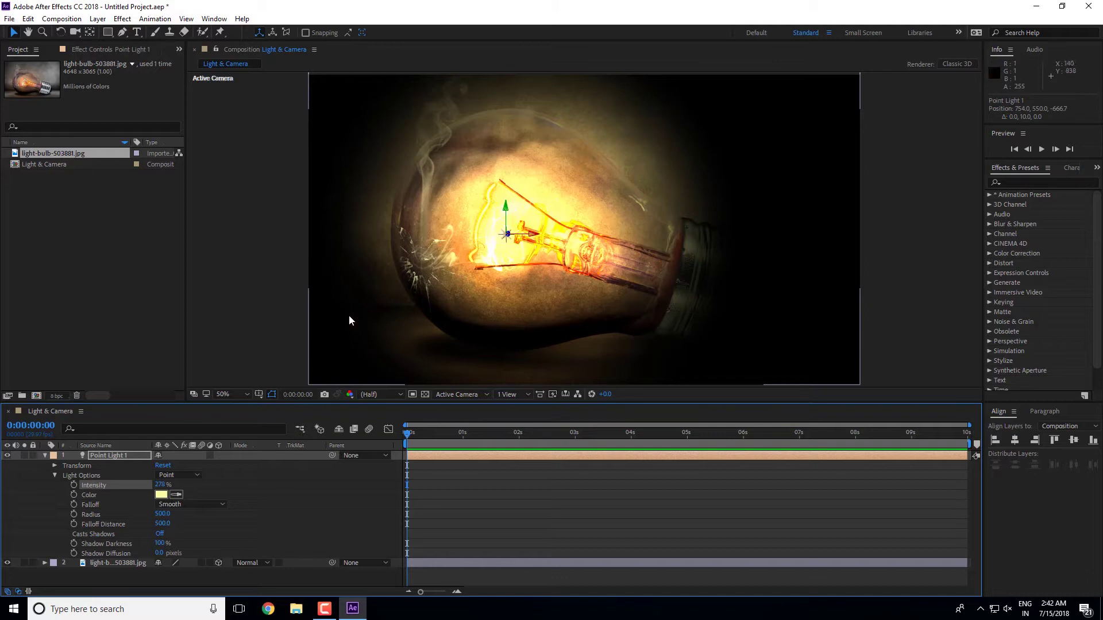
click(54, 474)
- Move Point Light 1 closer to the photo in depth, to position 794, 634, -305.7
click(55, 467)
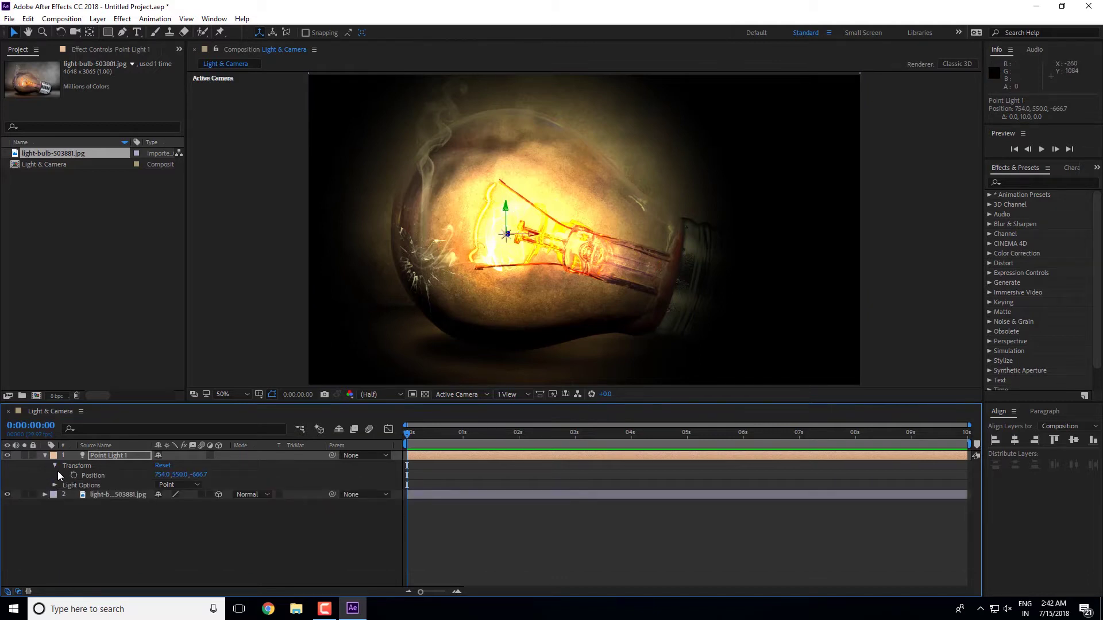
mouse_move(200, 474)
mouse_down()
mouse_move(413, 484)
mouse_move(190, 487)
mouse_move(218, 474)
mouse_move(195, 474)
mouse_move(233, 471)
mouse_move(419, 491)
mouse_move(193, 506)
mouse_move(358, 501)
mouse_up()
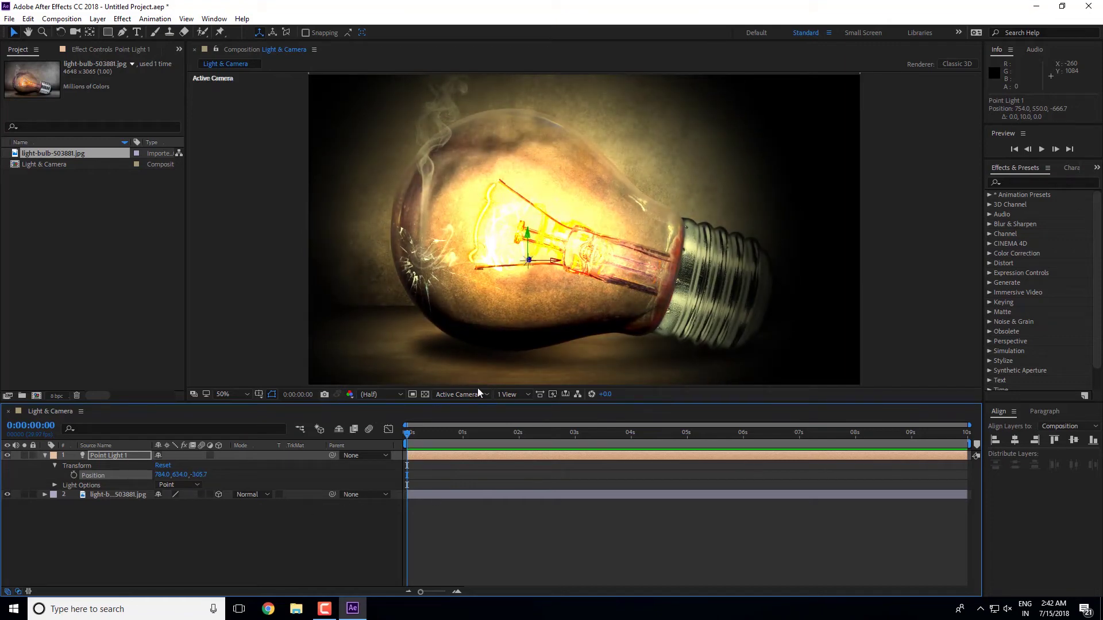
click(519, 395)
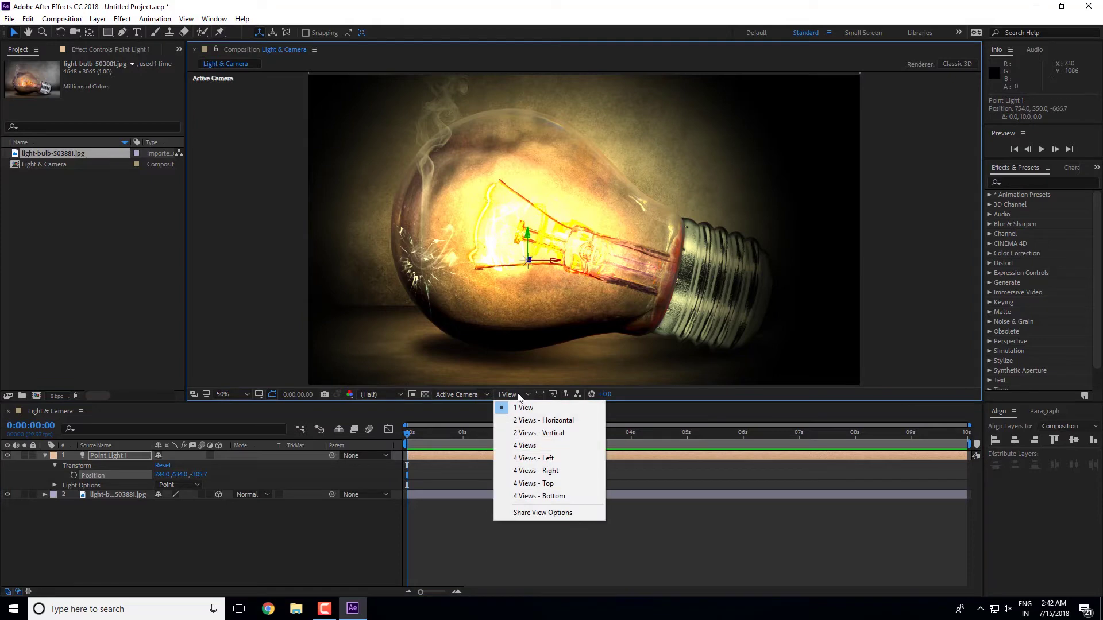
- Use 2 Views - Horizontal and reposition the light in Top view to 692, 634, -321.7
click(537, 421)
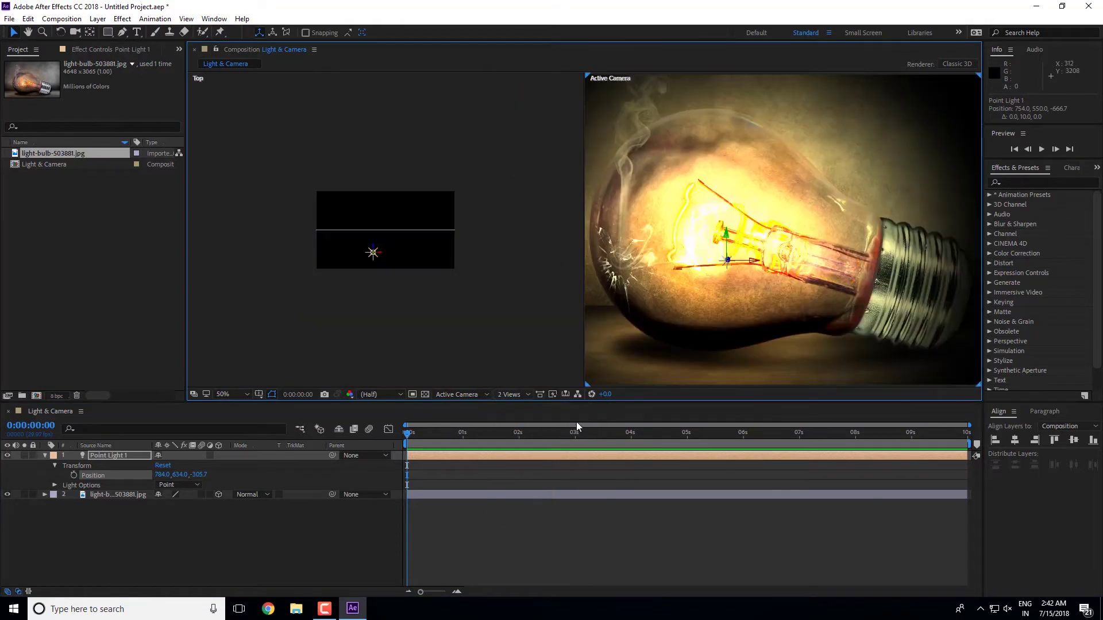
scroll(370, 246, up, 1)
scroll(339, 273, up, 1)
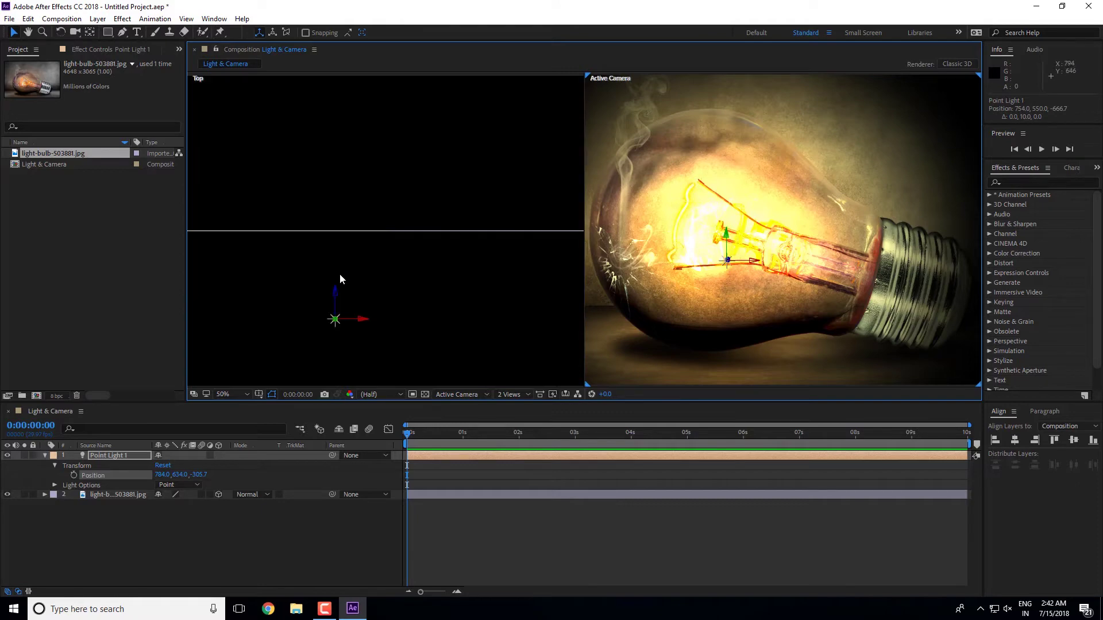
scroll(349, 304, down, 1)
mouse_move(374, 274)
mouse_down()
mouse_move(389, 275)
mouse_move(378, 266)
mouse_move(380, 279)
mouse_up()
key(ctrl+z)
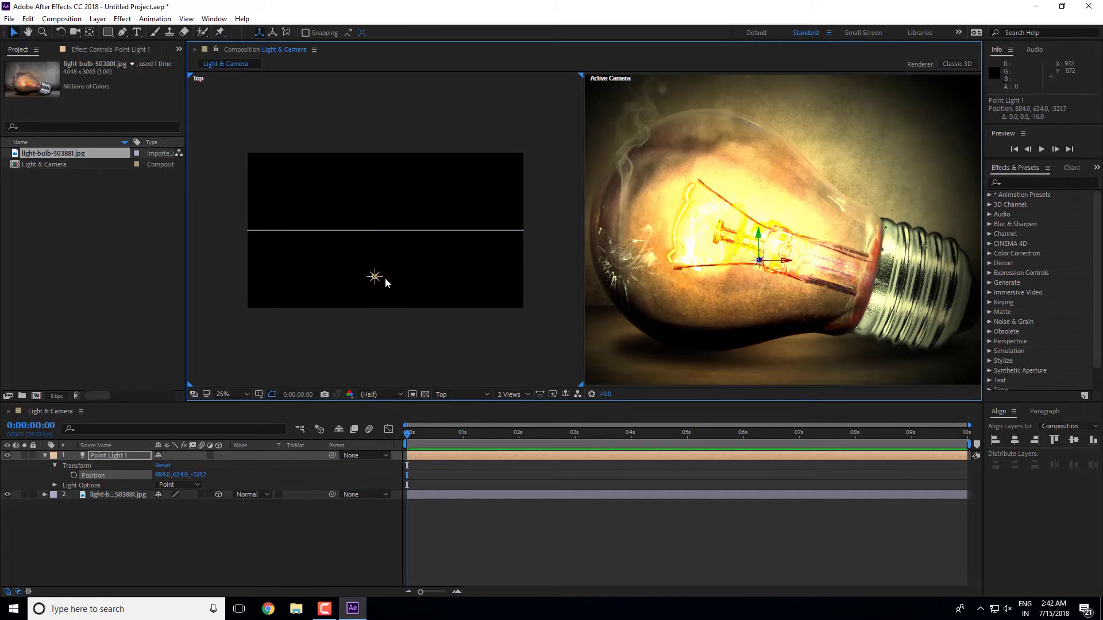
drag(384, 277, 356, 284)
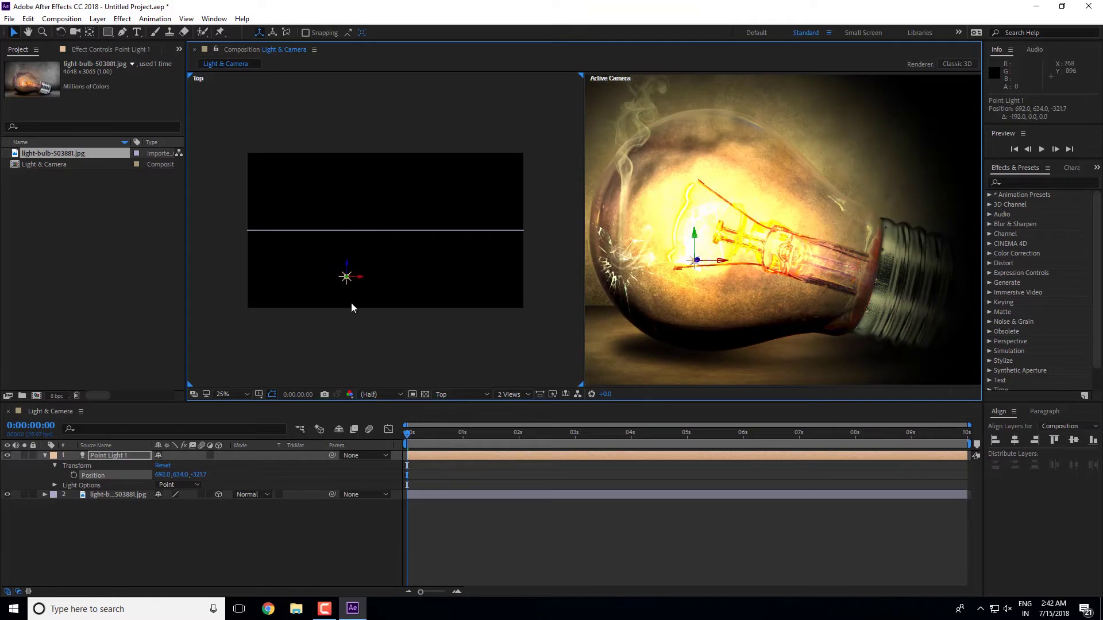
- Set Point Light 1's falloff to None and raise its Radius to about 601
click(55, 485)
click(195, 514)
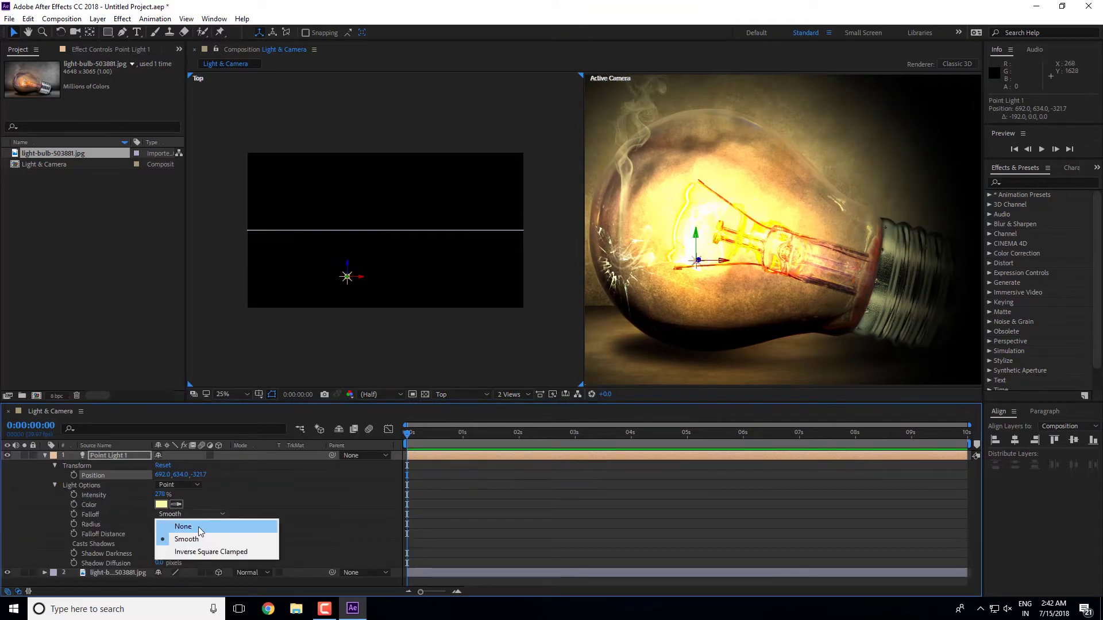
click(199, 526)
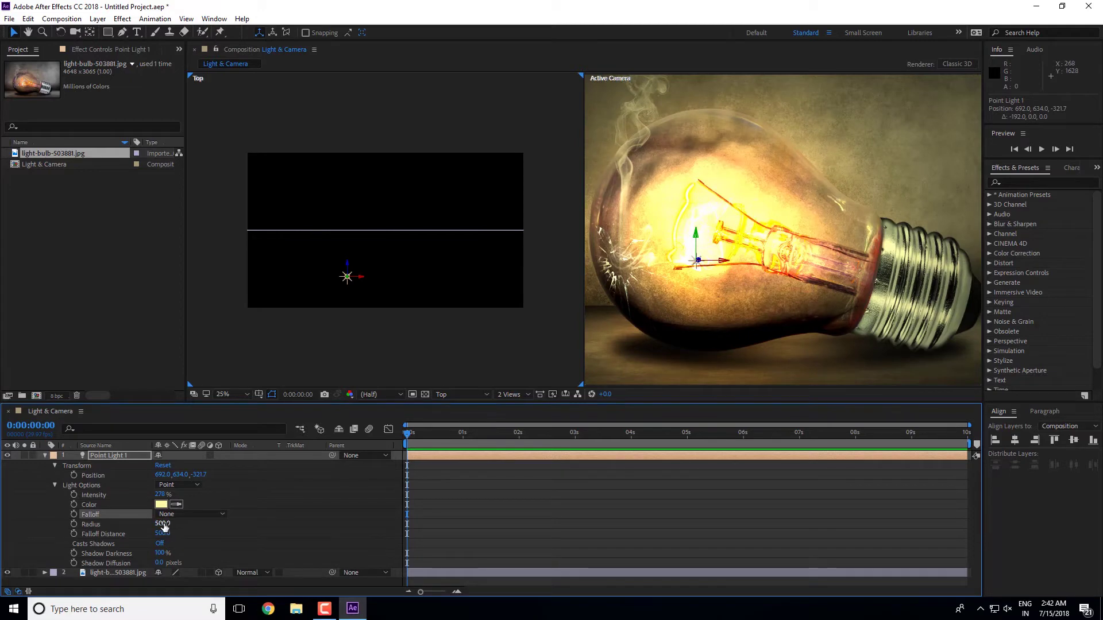
drag(163, 526, 200, 517)
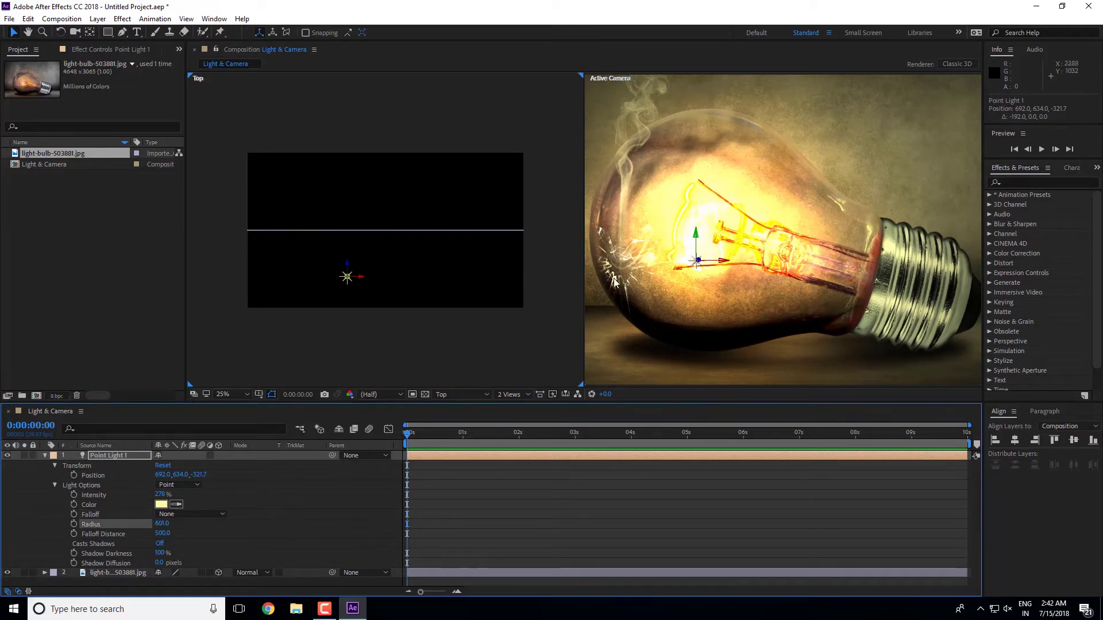
scroll(686, 244, down, 3)
scroll(686, 245, up, 1)
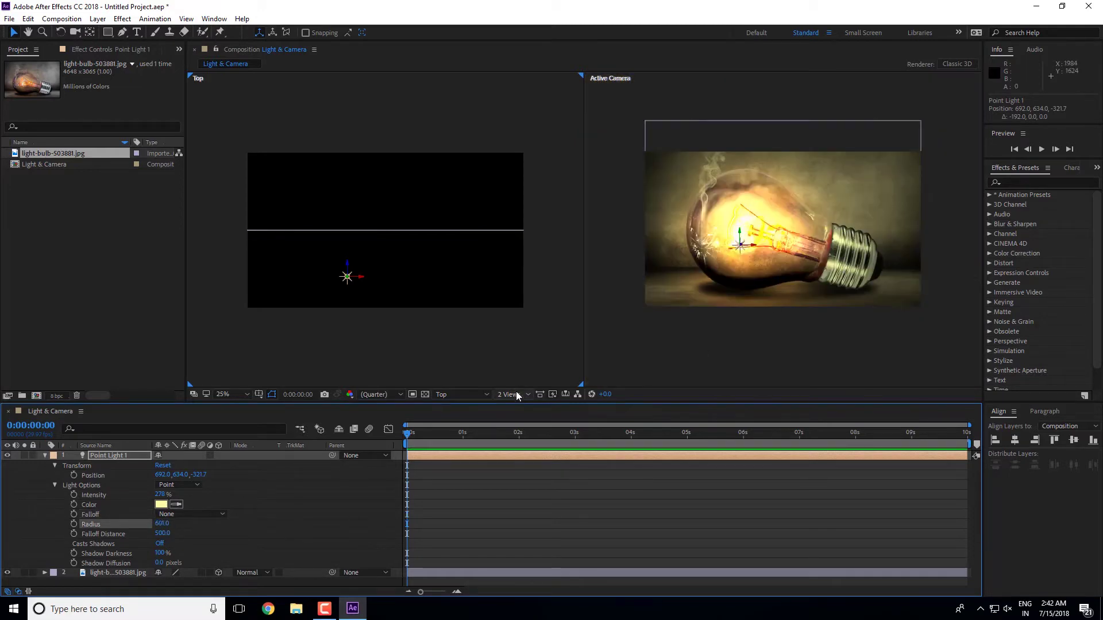
- Switch the viewer back to a single Active Camera view
click(517, 396)
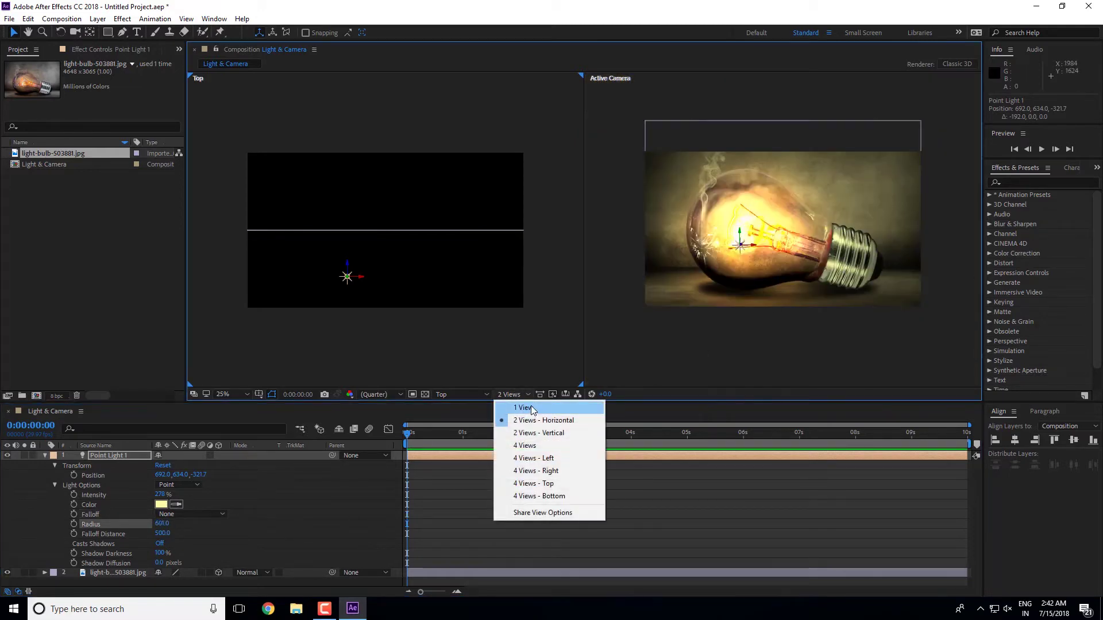
click(529, 409)
scroll(618, 256, up, 2)
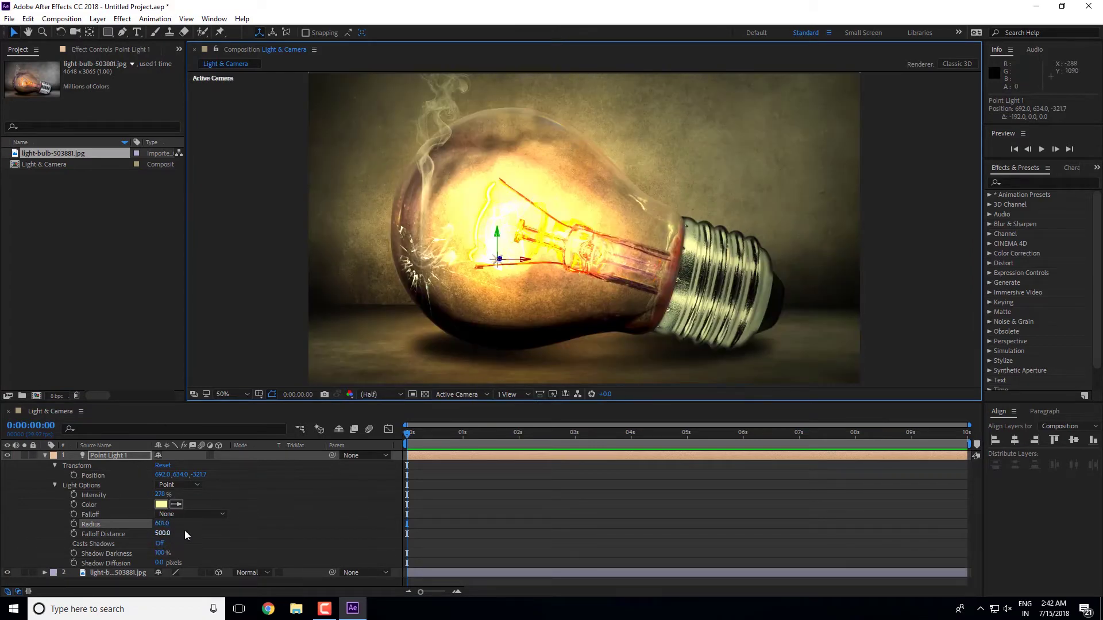
- Set intensity to 202% and, after trying None, use Smooth falloff with Falloff Distance 503
mouse_move(162, 495)
mouse_down()
mouse_move(151, 529)
mouse_move(196, 524)
mouse_move(220, 485)
mouse_move(129, 495)
mouse_up()
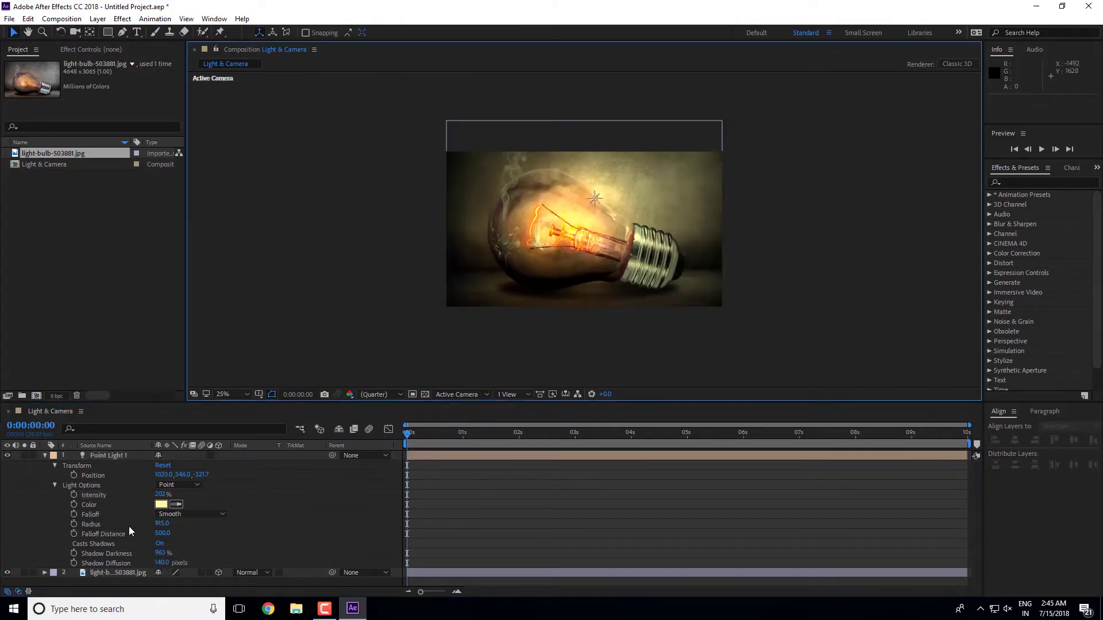
click(206, 514)
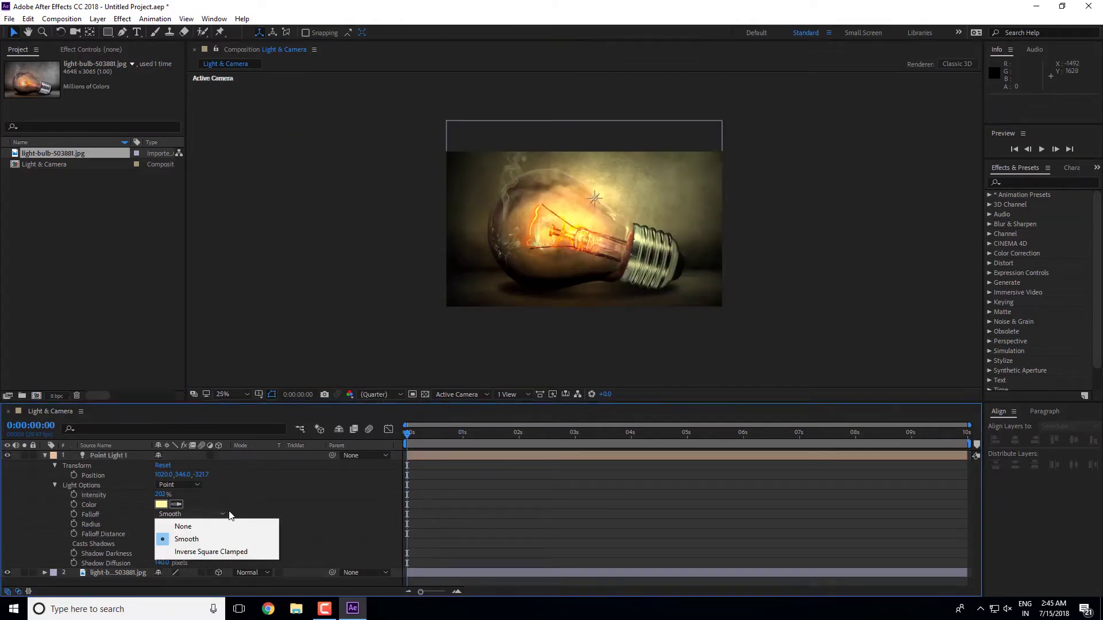
click(216, 526)
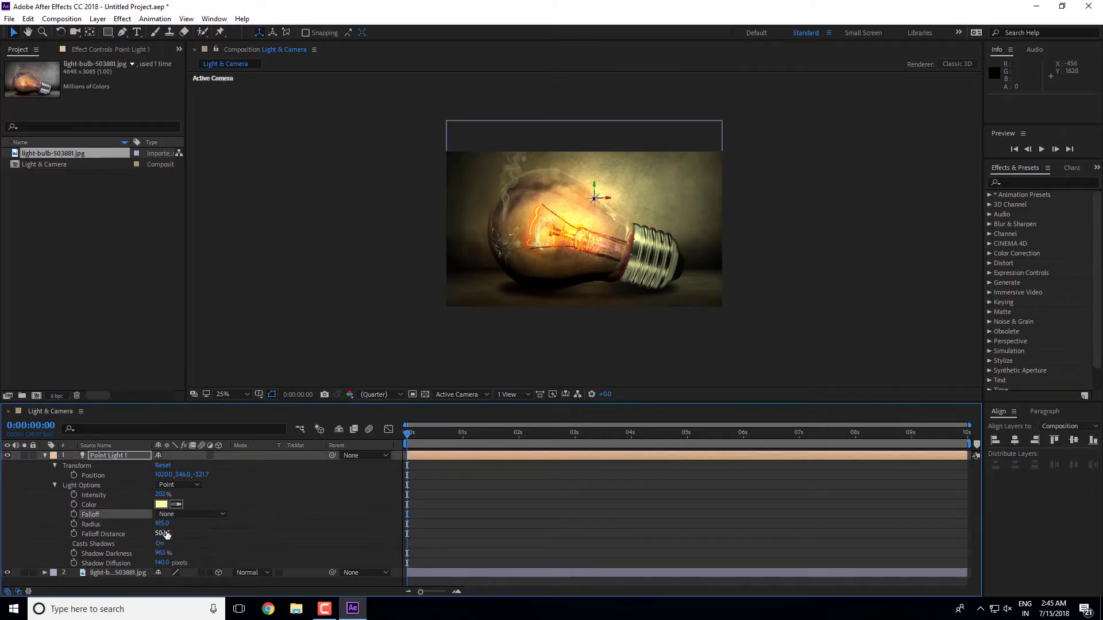
mouse_move(162, 533)
mouse_down()
mouse_move(188, 534)
mouse_move(181, 516)
mouse_up()
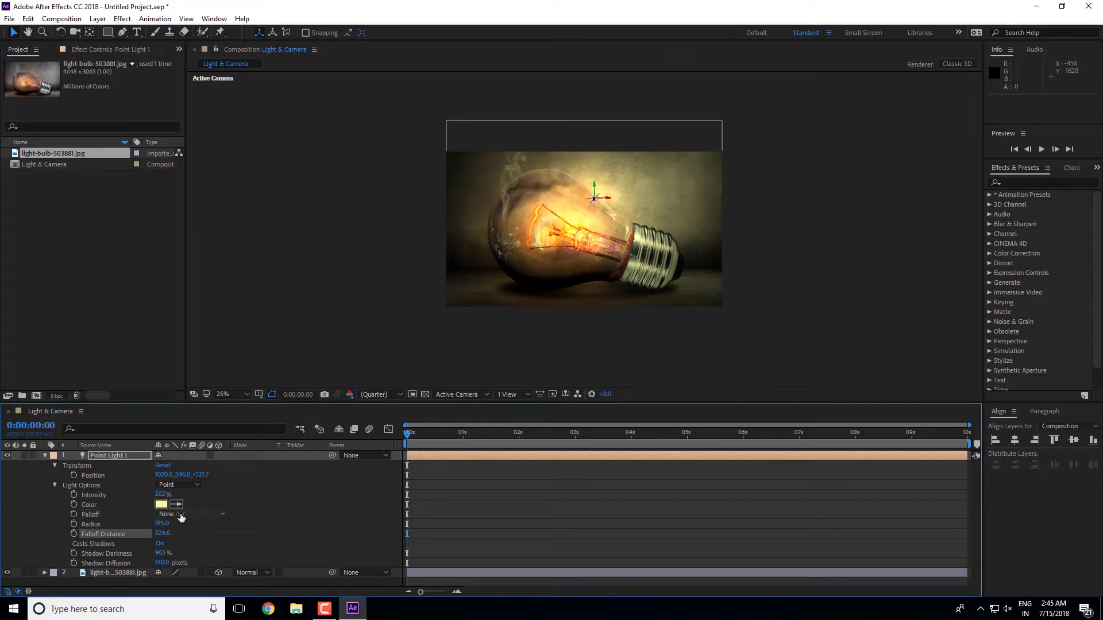
click(180, 515)
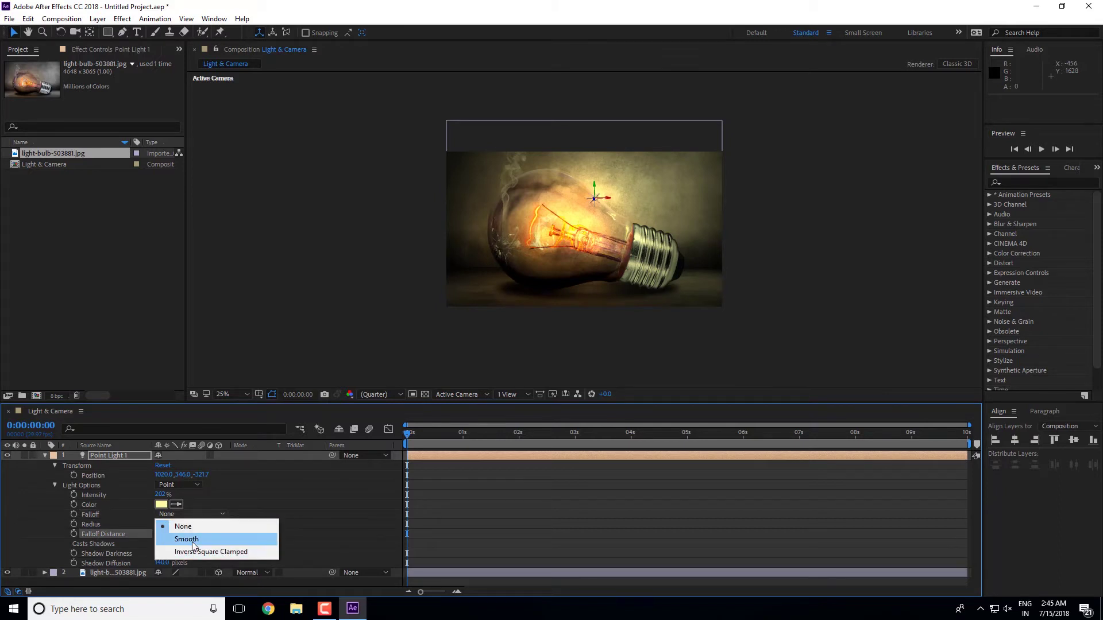
click(193, 543)
mouse_move(163, 534)
mouse_down()
mouse_move(35, 537)
mouse_move(30, 556)
mouse_move(161, 553)
mouse_up()
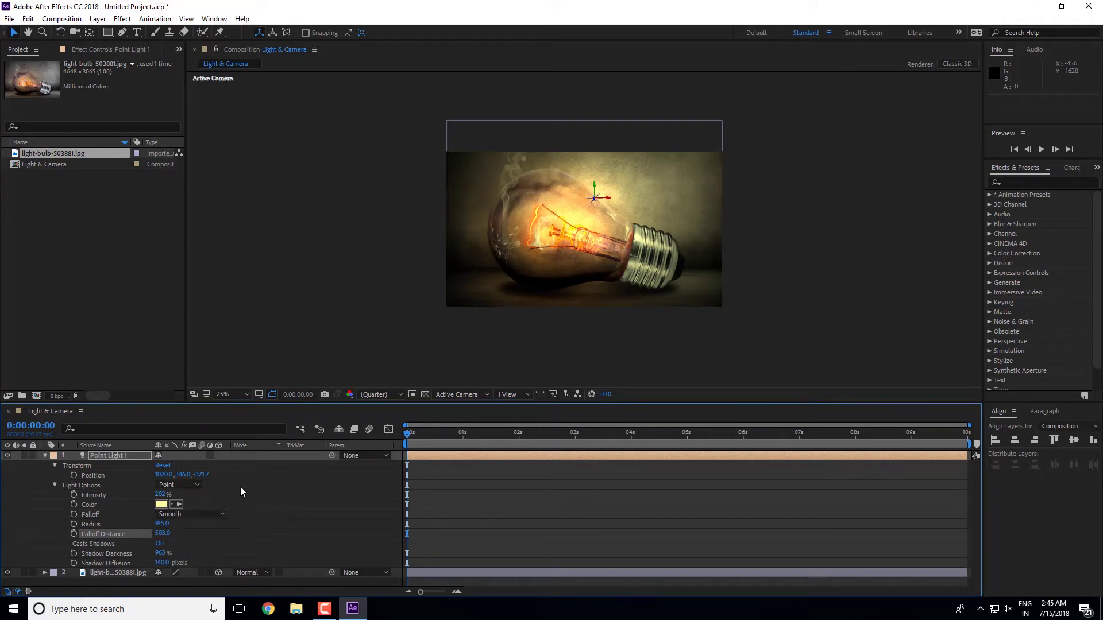
- Change the light type to Parallel and drag the light to the right
click(193, 485)
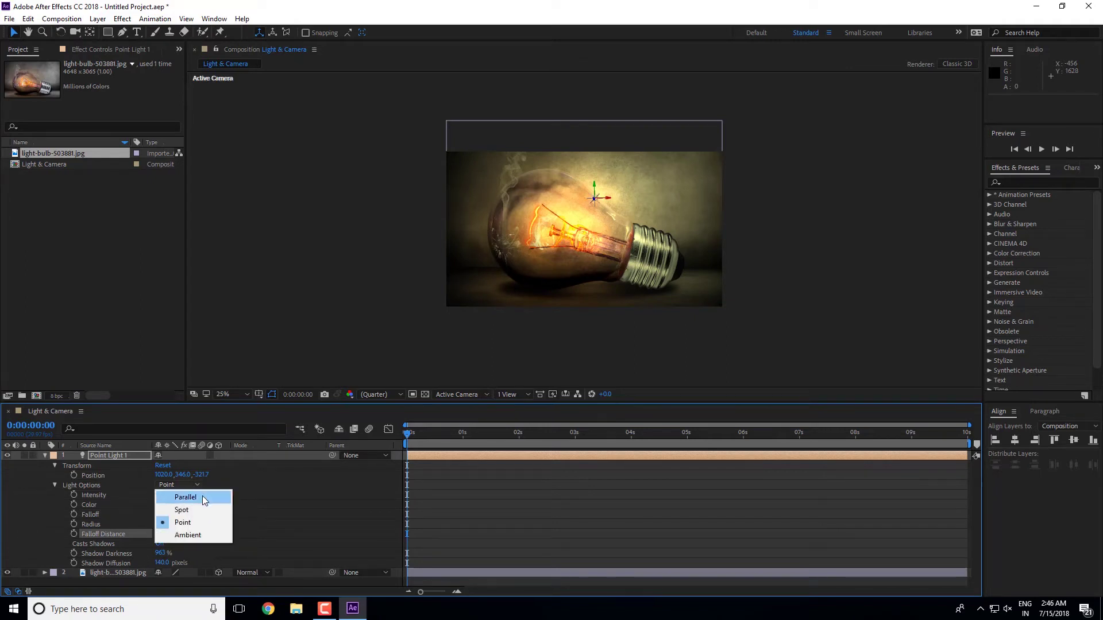
click(208, 496)
mouse_move(588, 251)
mouse_down()
mouse_move(626, 225)
mouse_move(569, 190)
mouse_move(698, 227)
mouse_up()
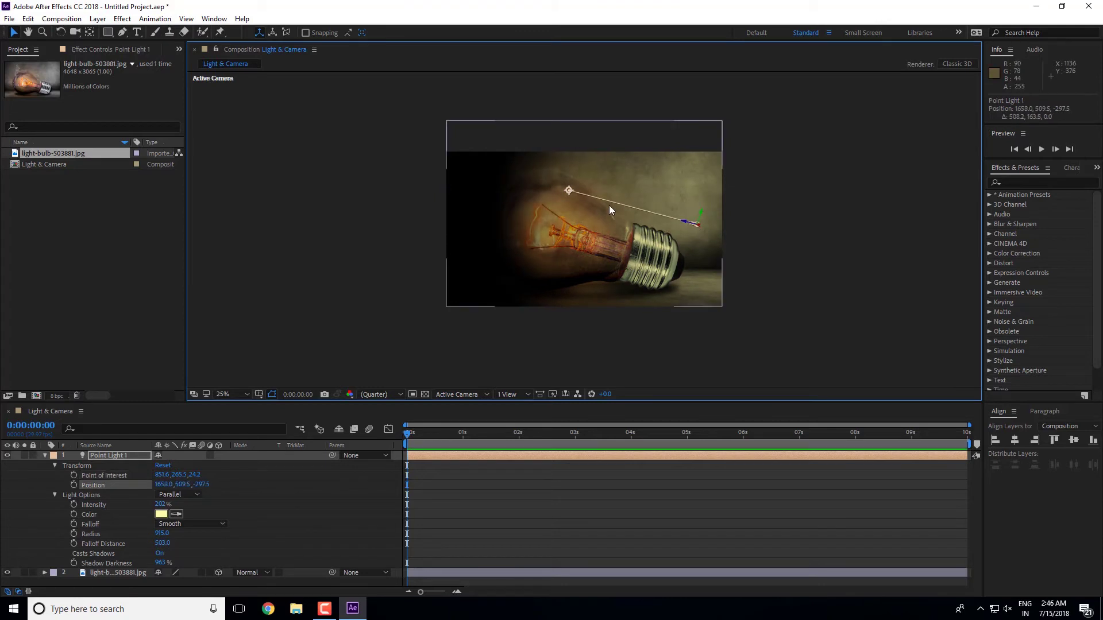
- Undo the accidental photo moves and place the light at 755.3, 562.8 on the filament
drag(576, 183, 542, 203)
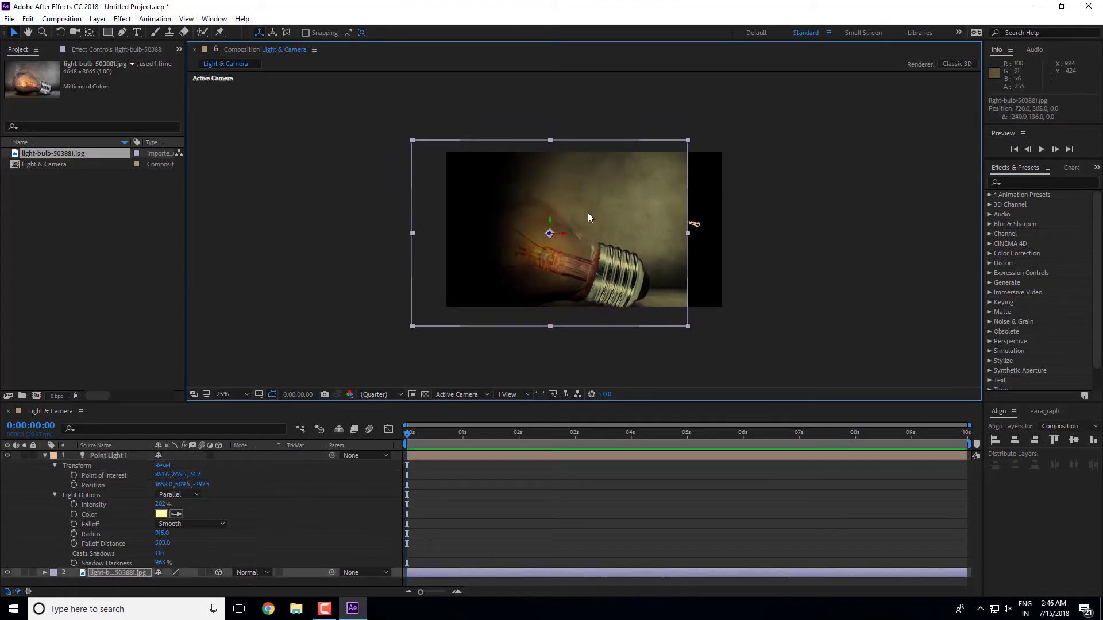
key(ctrl+z)
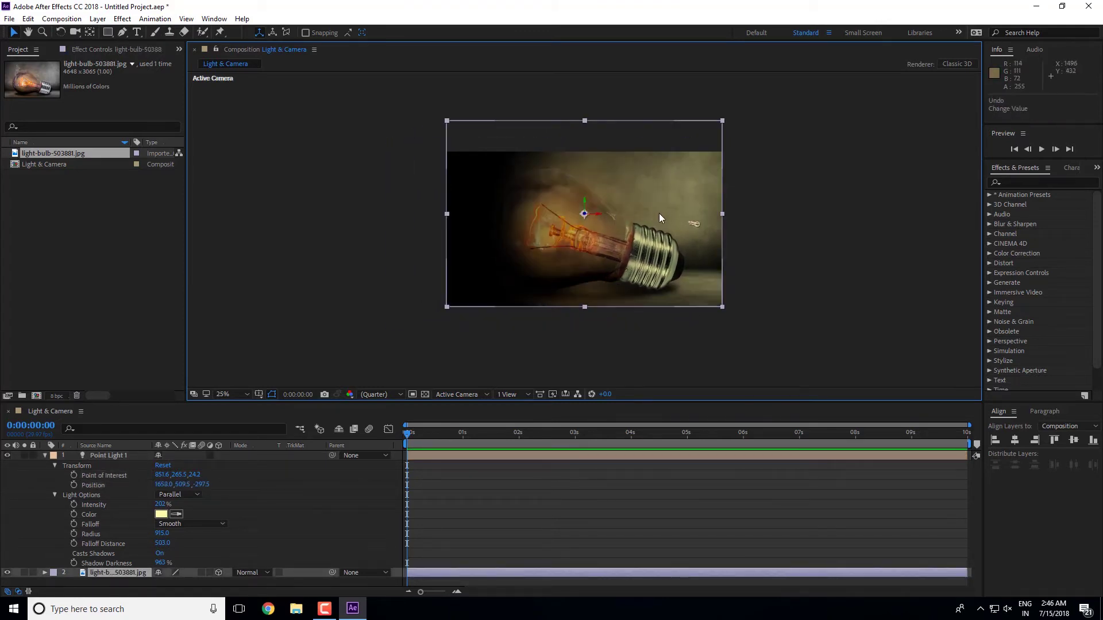
key(ctrl+z)
mouse_move(612, 201)
mouse_down()
mouse_move(577, 234)
mouse_move(532, 239)
mouse_up()
drag(569, 187, 546, 205)
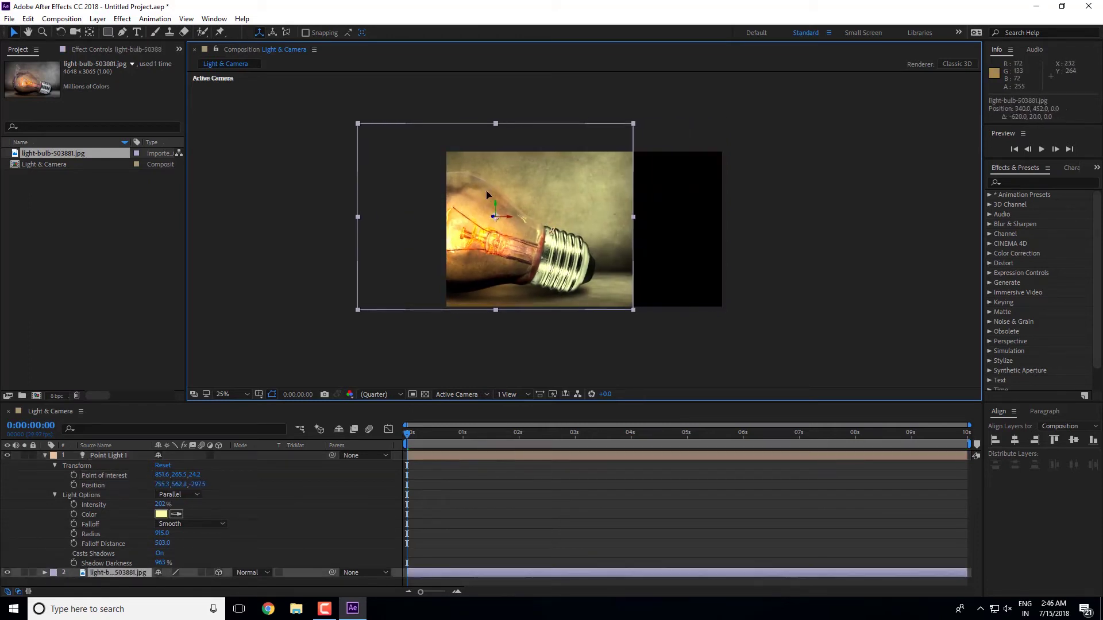
key(ctrl+z)
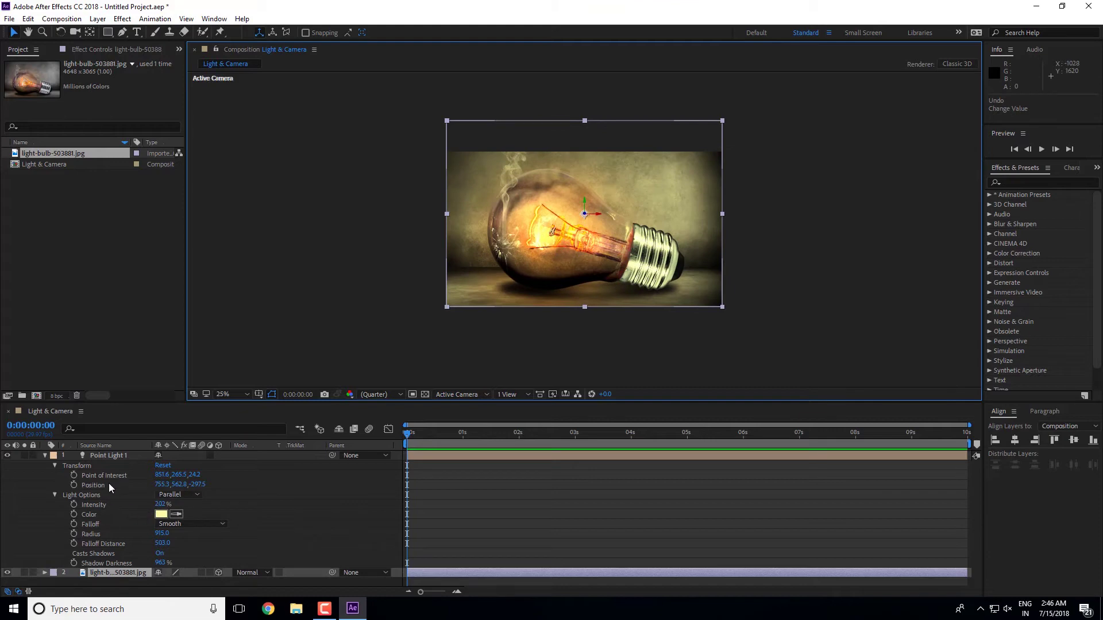
- Lock the light-bulb image layer and drag the light's point of interest to 1695, 100.0, 24.2
click(109, 456)
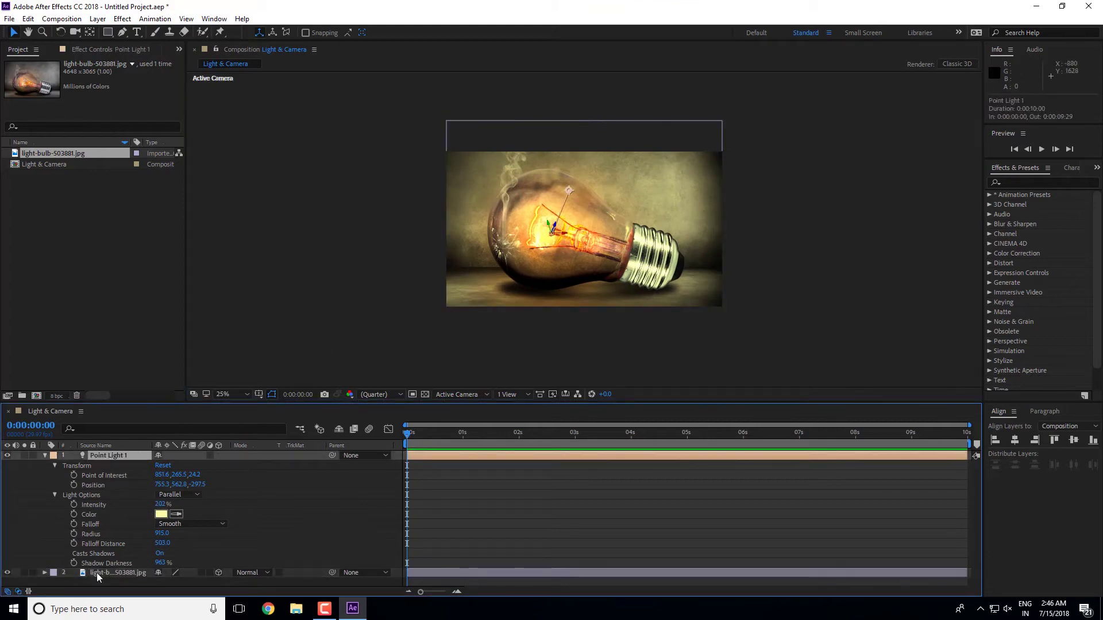
click(32, 572)
mouse_move(568, 192)
mouse_down()
mouse_move(504, 176)
mouse_move(460, 277)
mouse_move(472, 167)
mouse_up()
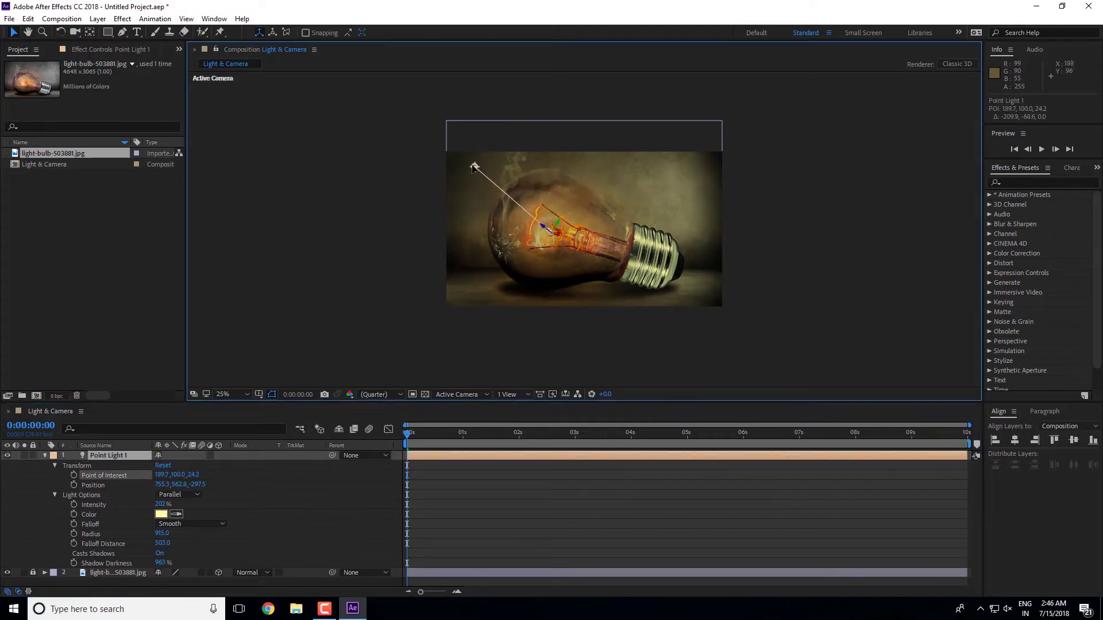
click(176, 495)
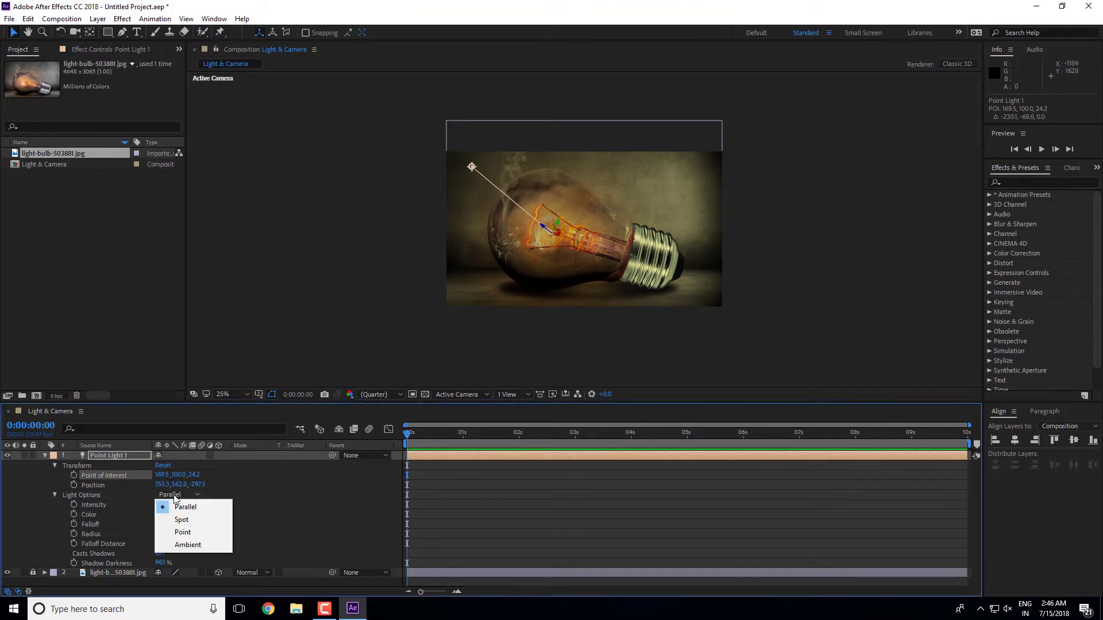
- Make Point Light 1 Ambient and scrub its intensity to about 190%
click(190, 546)
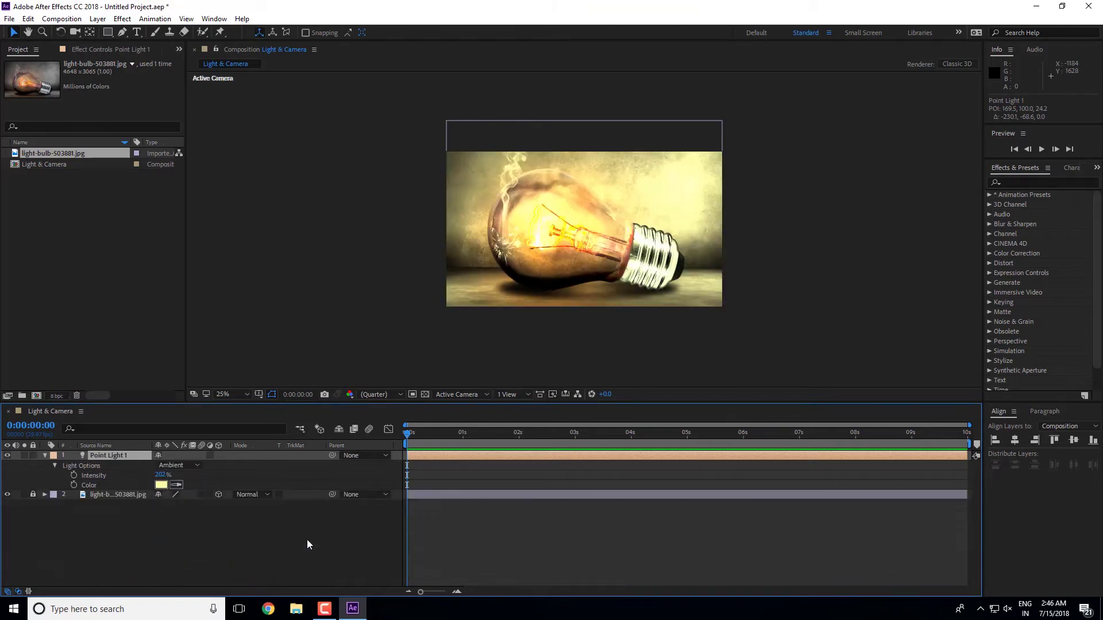
drag(159, 477, 124, 480)
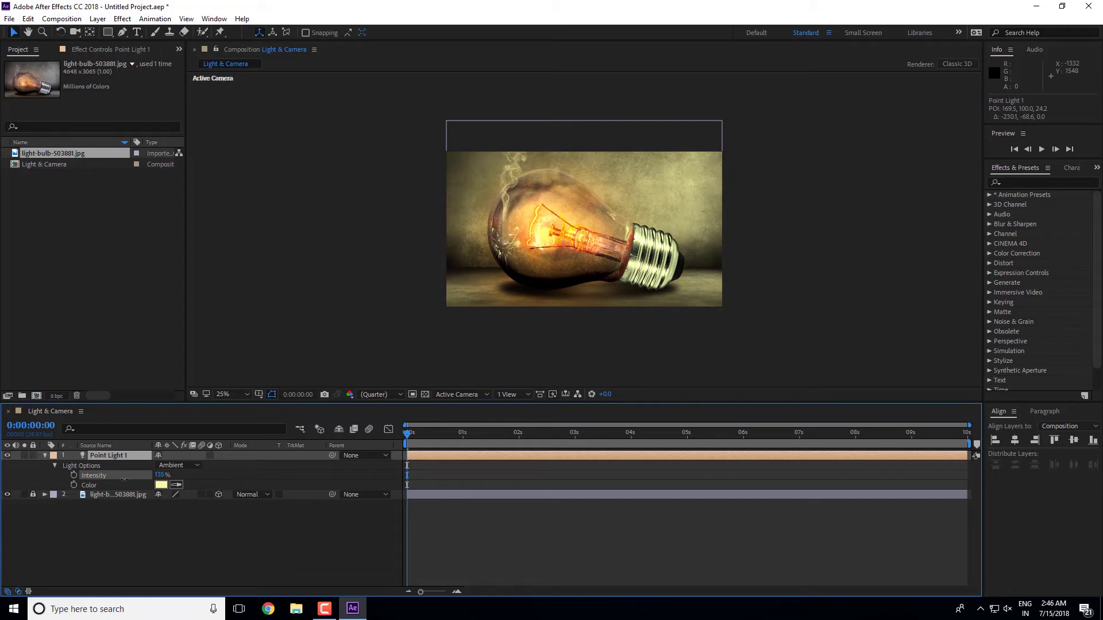
mouse_move(124, 480)
mouse_down()
mouse_move(188, 495)
mouse_move(173, 505)
mouse_up()
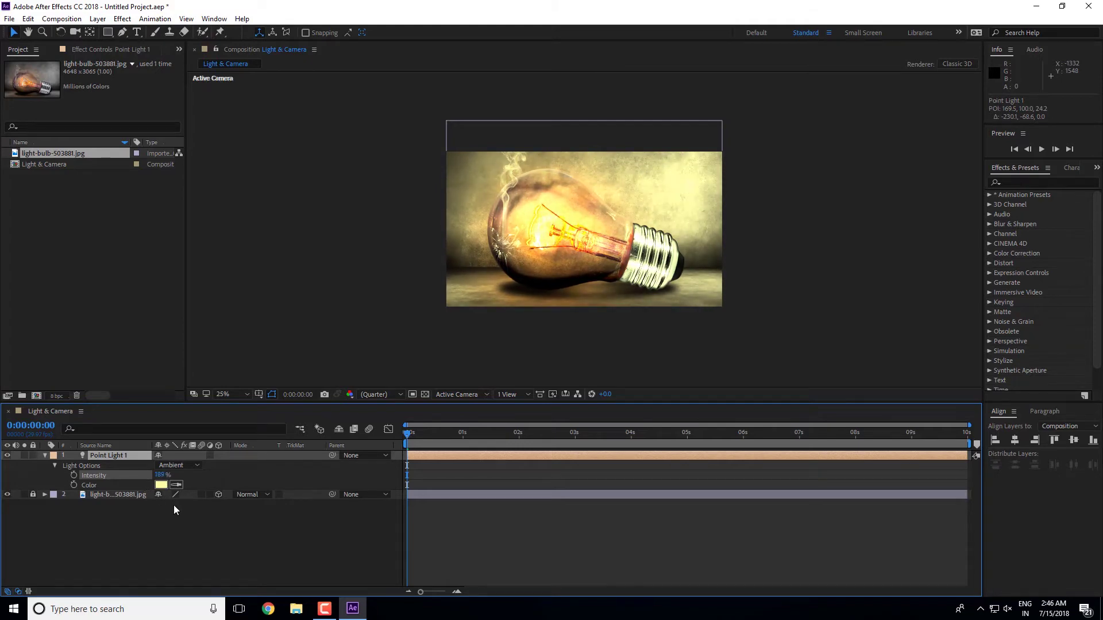
- Add Adjustment Layer 1 and apply Brightness & Contrast to it via an effects search for 'bri'
right_click(170, 520)
mouse_move(248, 397)
click(366, 489)
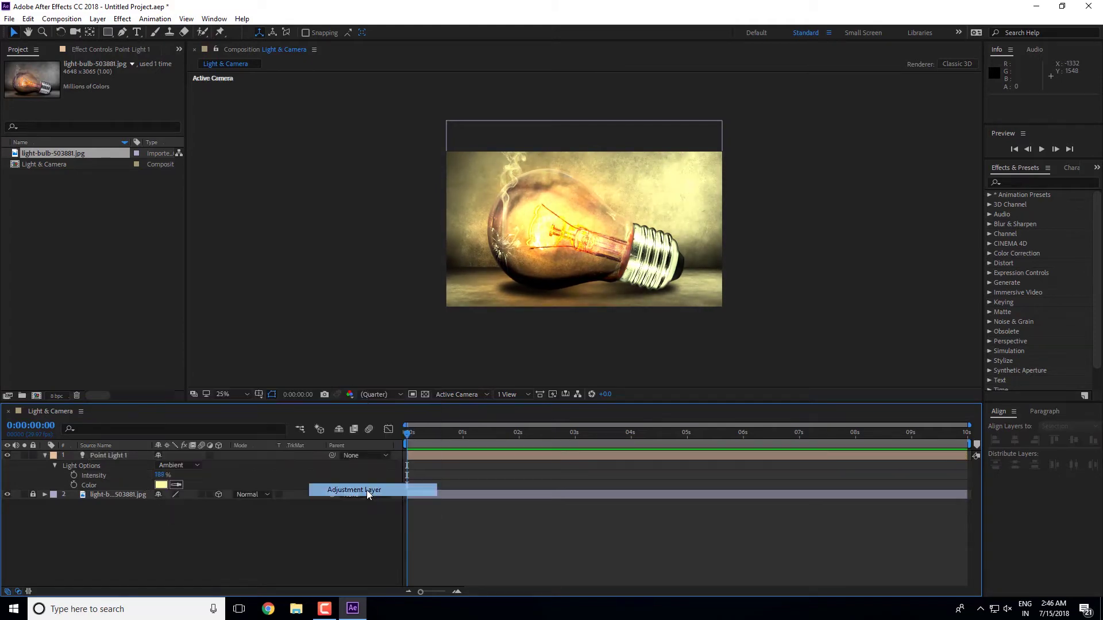
click(1028, 181)
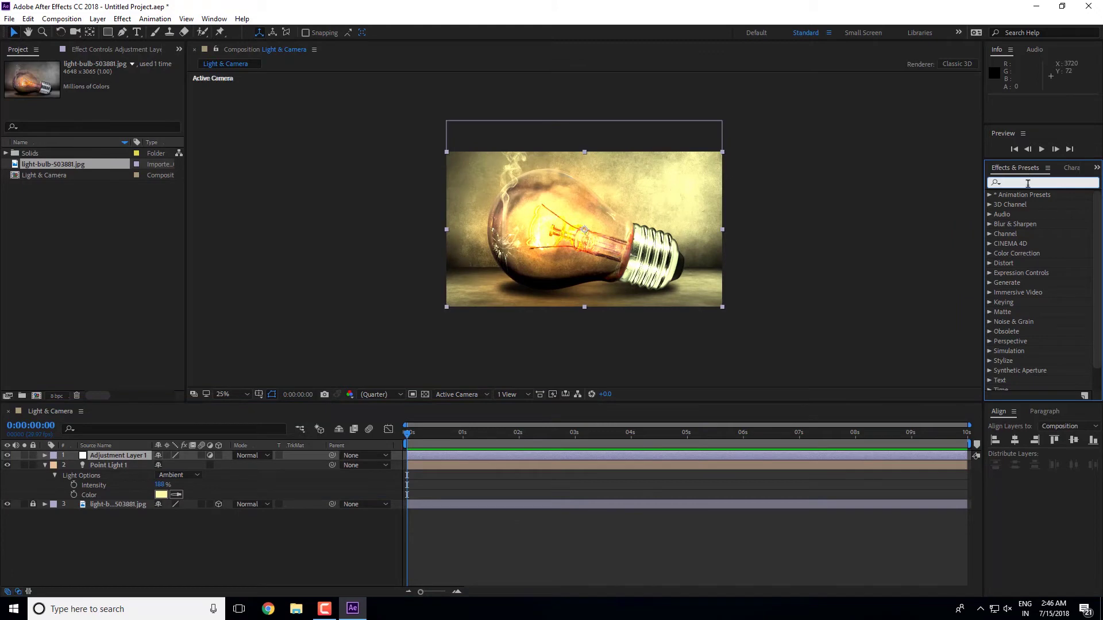
text(bri)
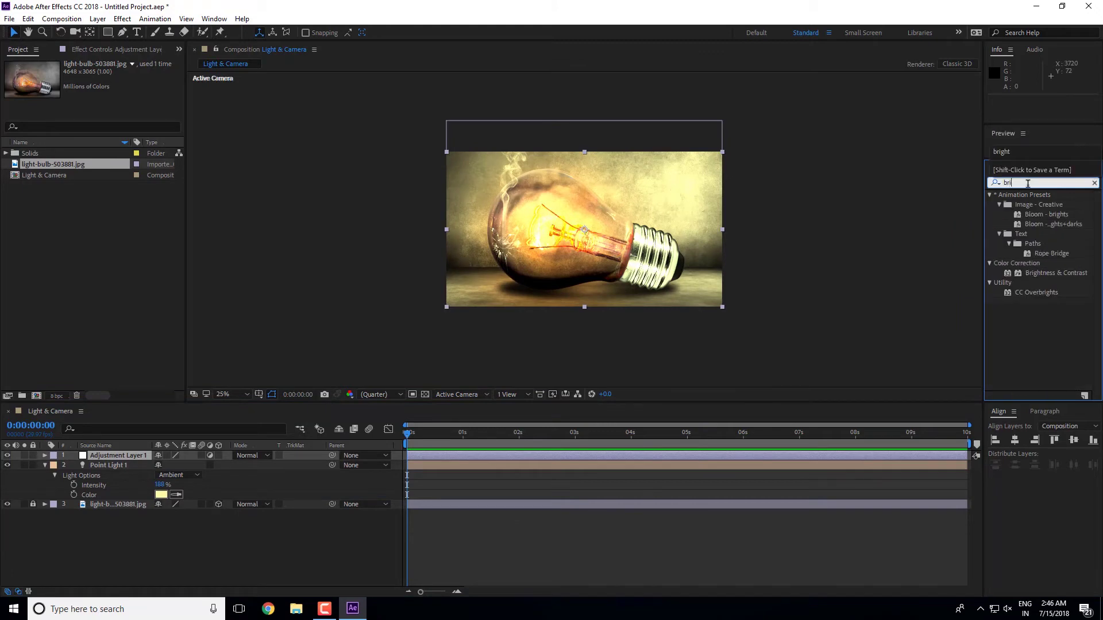
double_click(1055, 274)
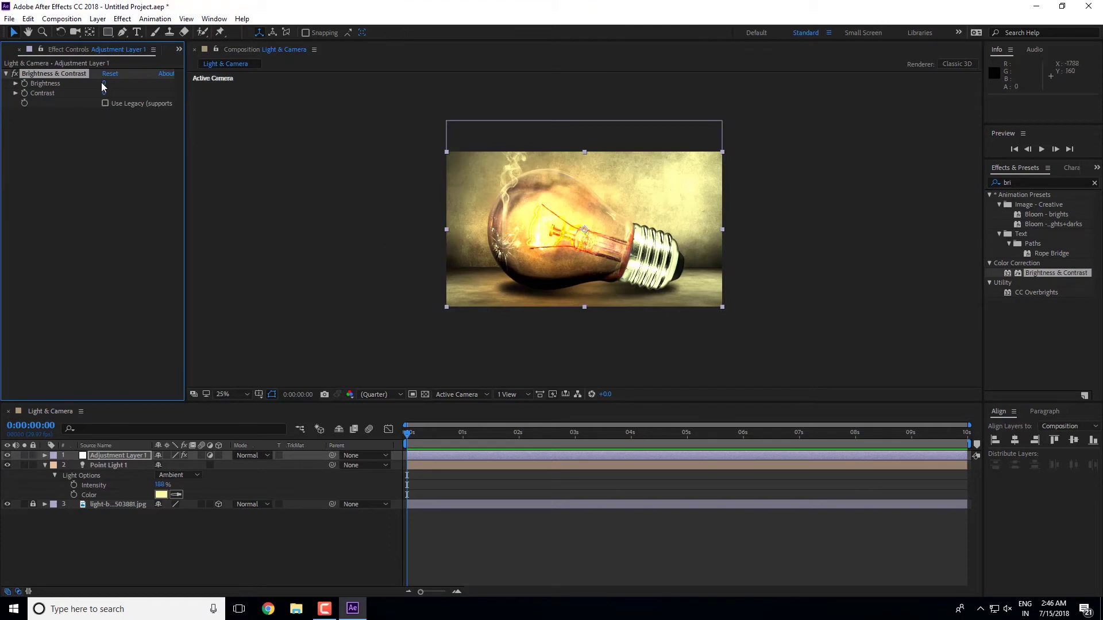
- Test the Brightness value with the point light toggled off, then delete the Brightness & Contrast effect
click(7, 465)
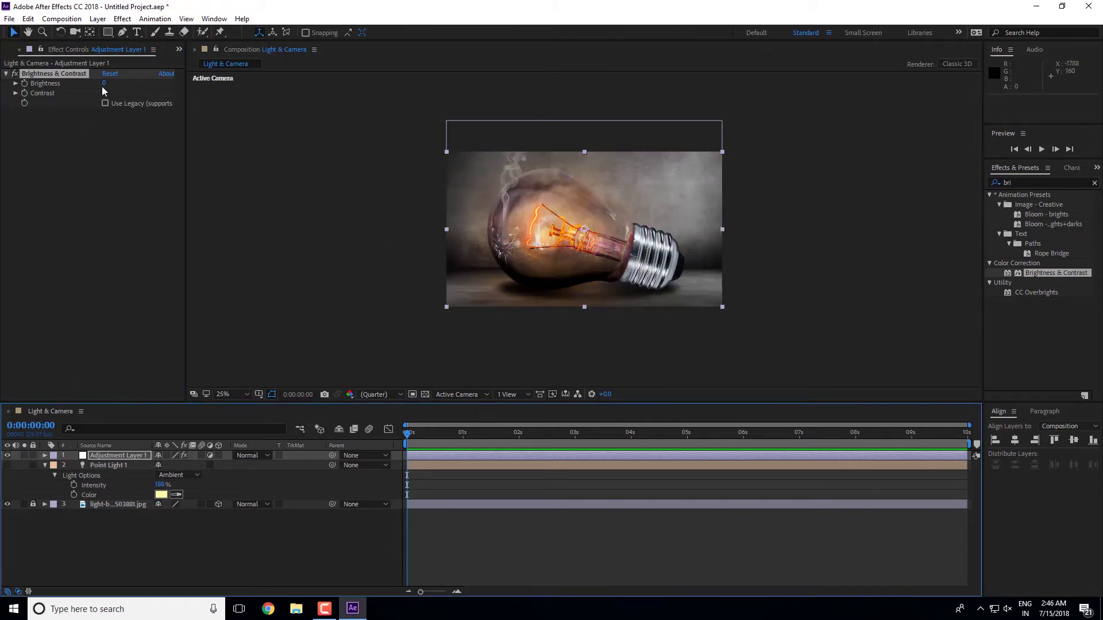
mouse_move(103, 82)
mouse_down()
mouse_move(255, 106)
mouse_move(18, 85)
mouse_up()
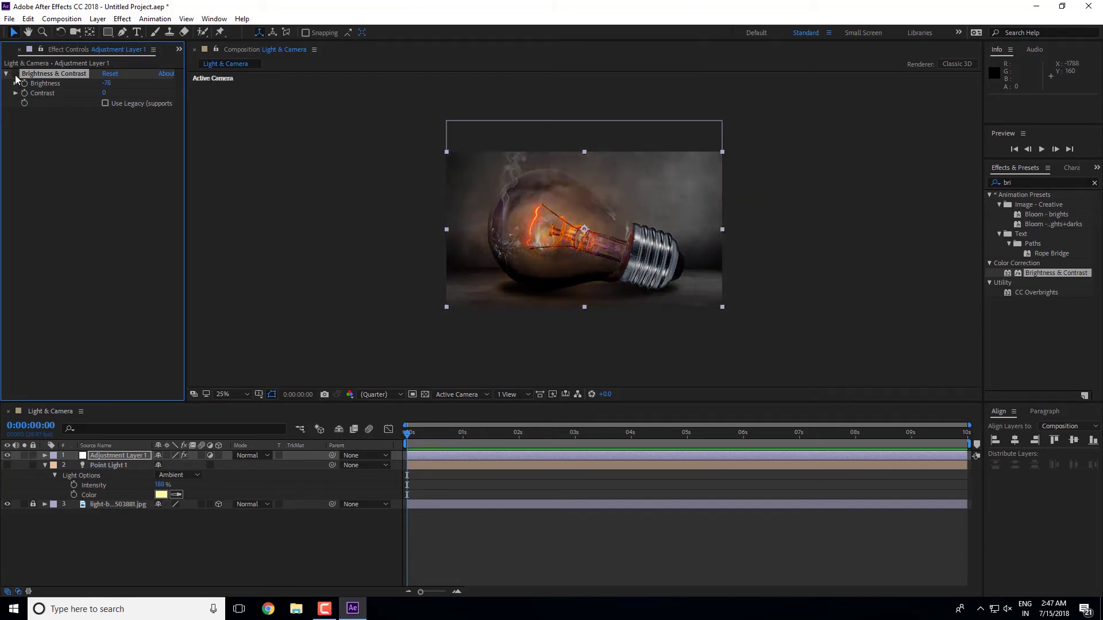
click(7, 465)
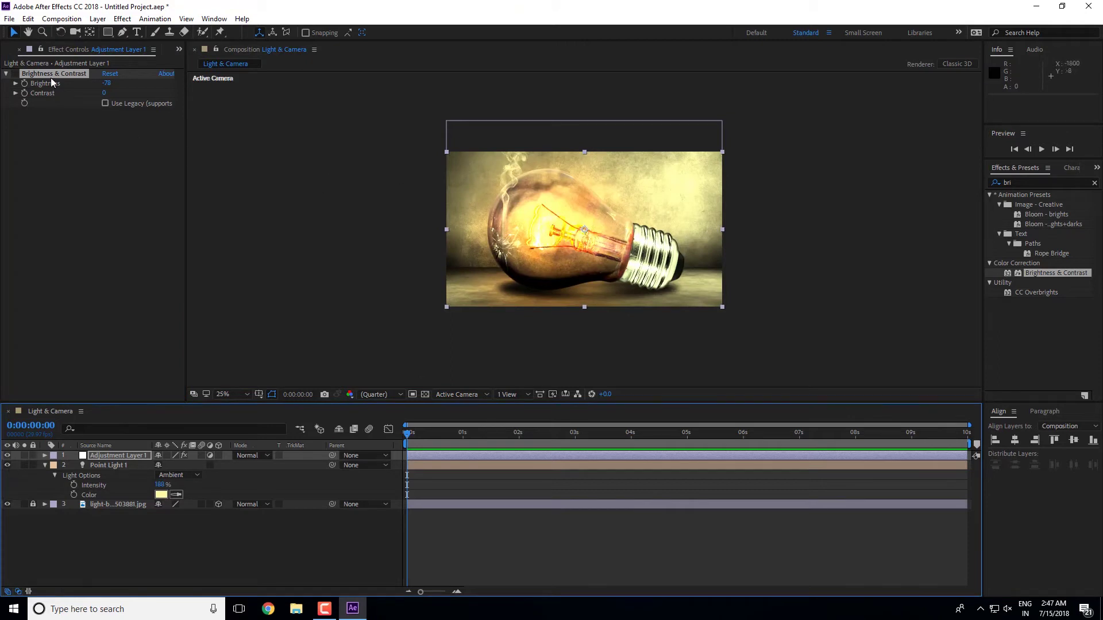
click(70, 72)
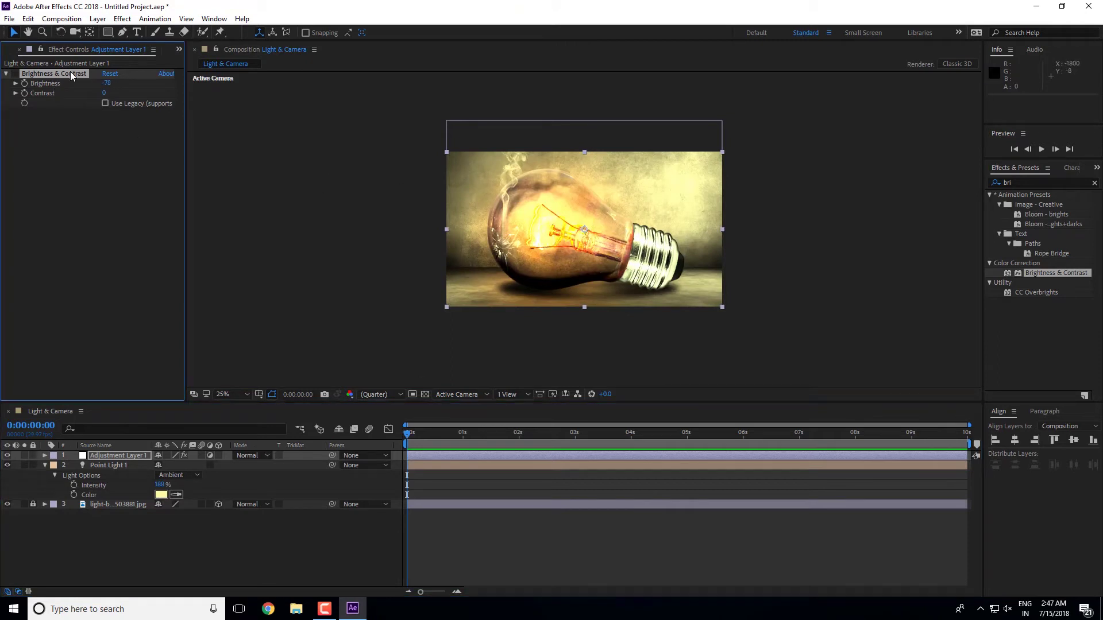
key(Delete)
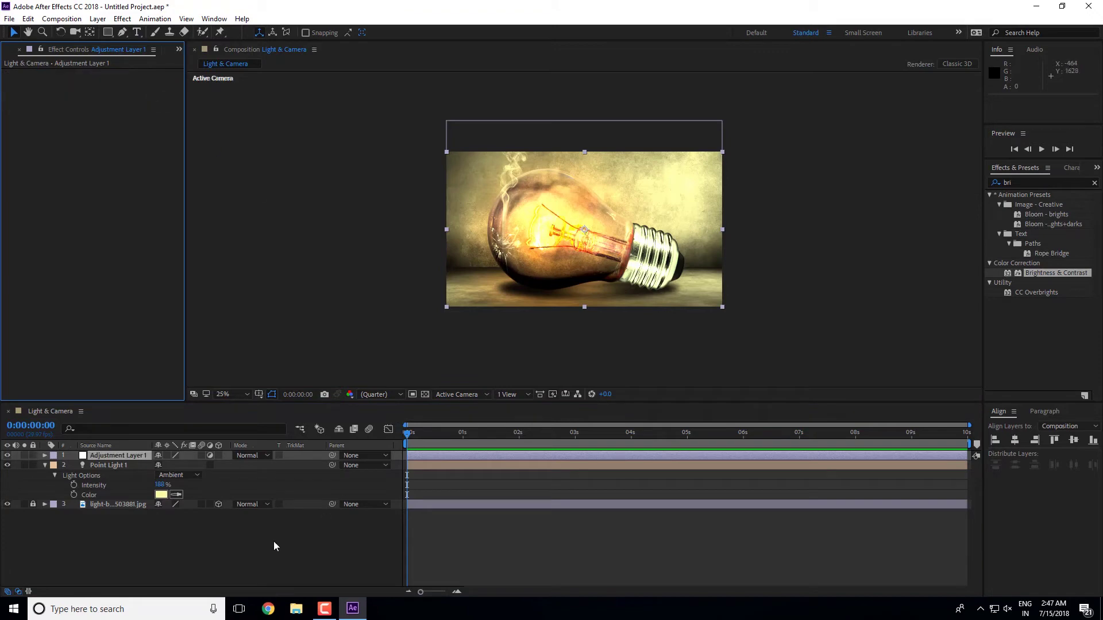
- Change the light to Spot and aim its cone from the upper left onto the bulb
click(194, 476)
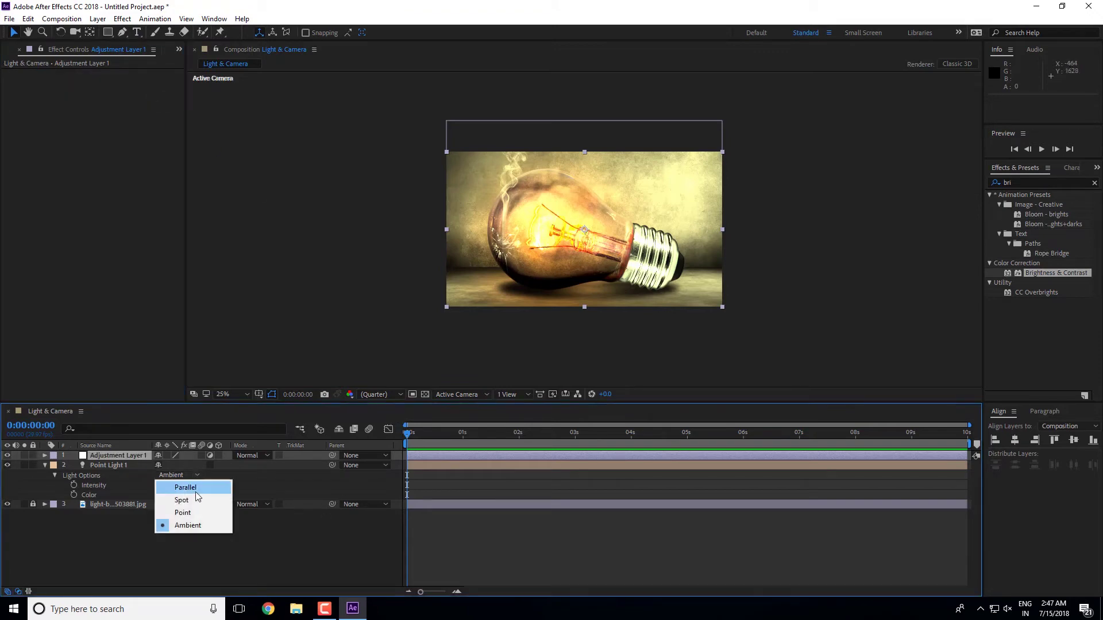
click(191, 501)
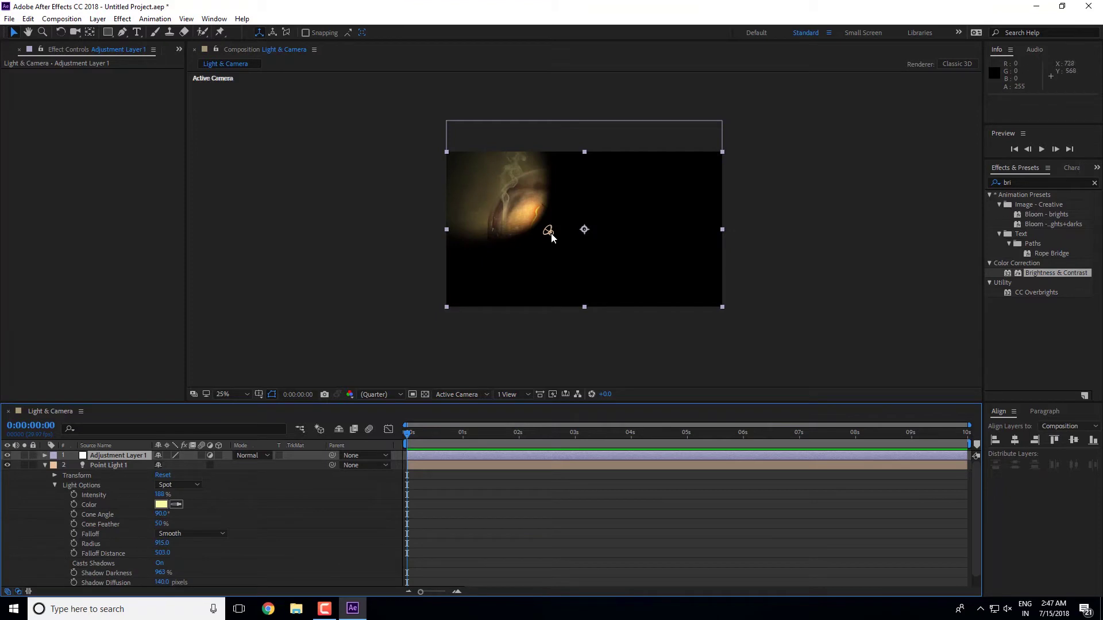
mouse_move(548, 231)
mouse_down()
mouse_move(404, 208)
mouse_move(445, 149)
mouse_move(550, 221)
mouse_up()
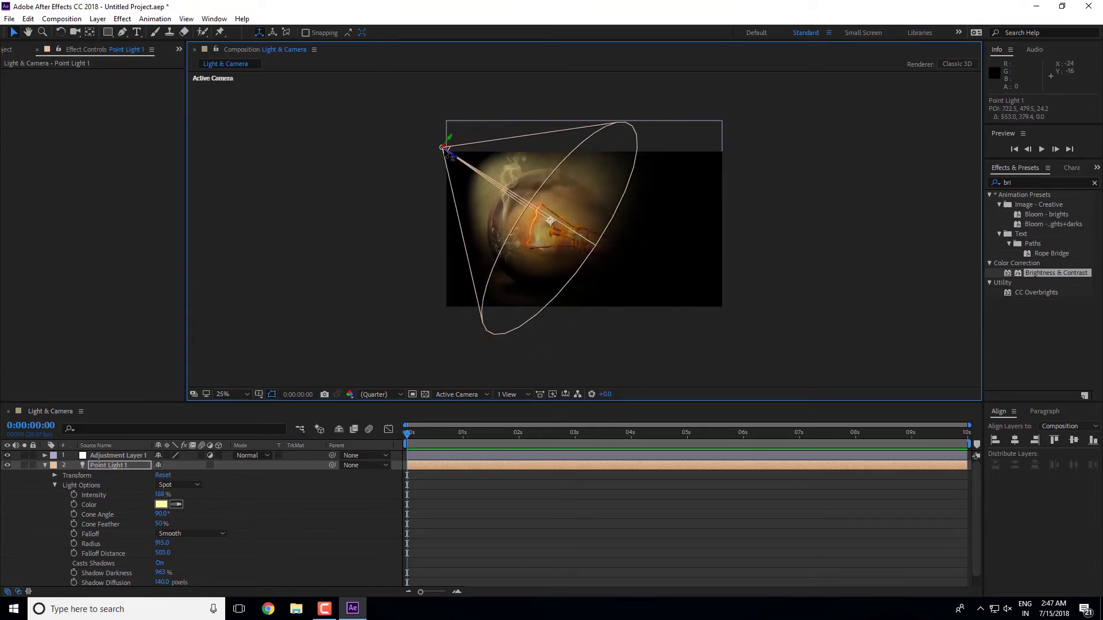
mouse_move(440, 155)
mouse_down()
mouse_move(473, 176)
mouse_move(464, 168)
mouse_up()
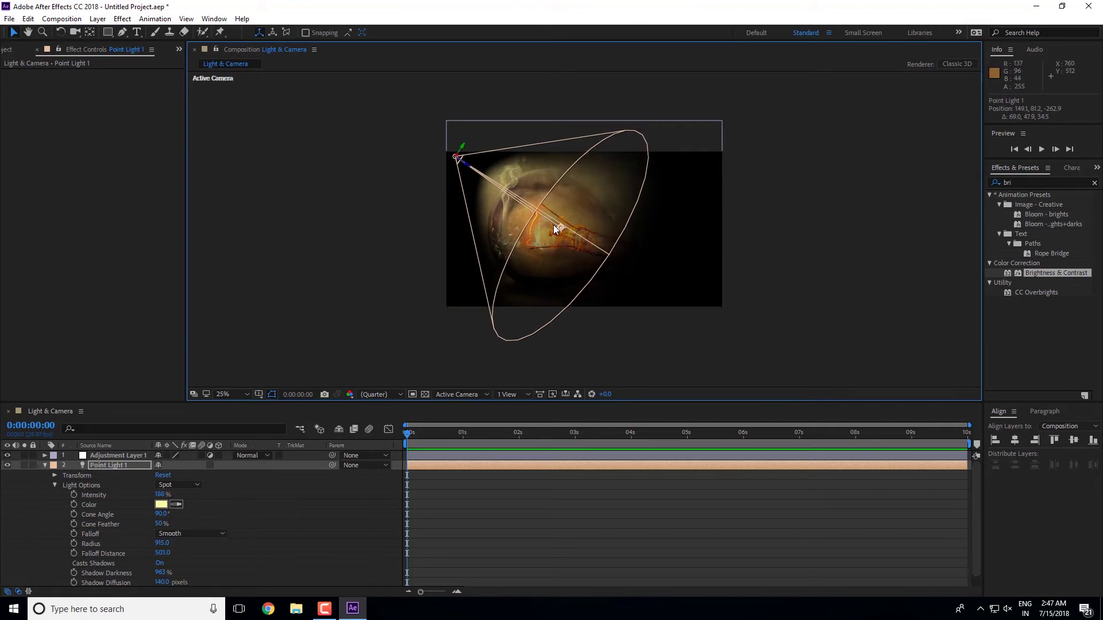
drag(555, 235, 550, 242)
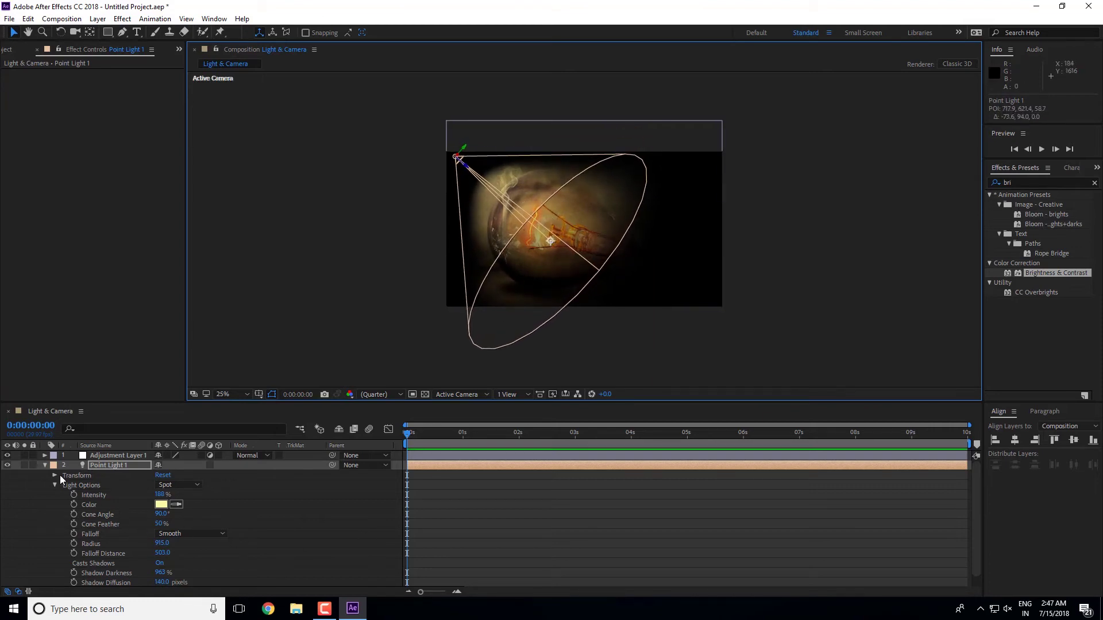
- Deselect the light, start a new Solid layer, then cancel its settings dialog
click(46, 466)
right_click(165, 523)
mouse_move(258, 398)
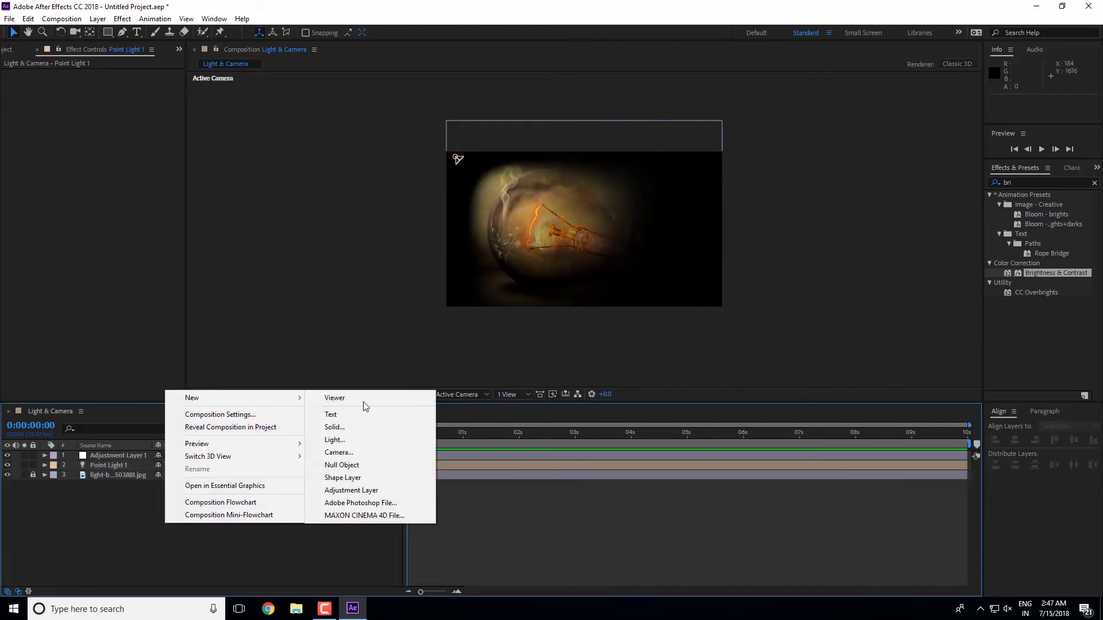
click(363, 428)
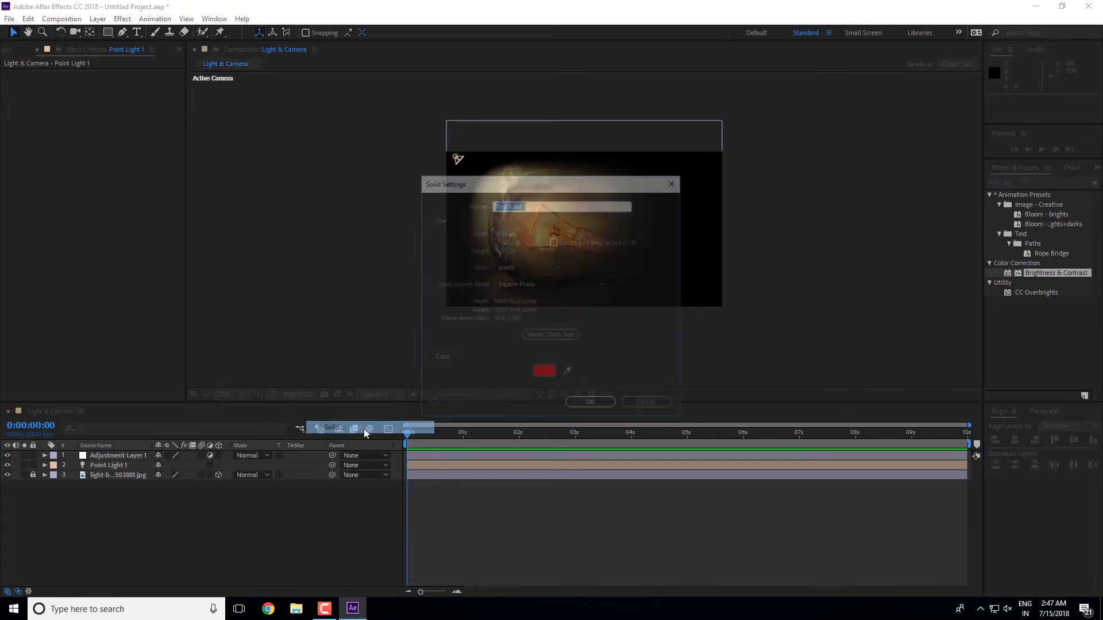
click(635, 408)
- Add a new Ambient light layer and zoom the viewer to 50%
right_click(247, 499)
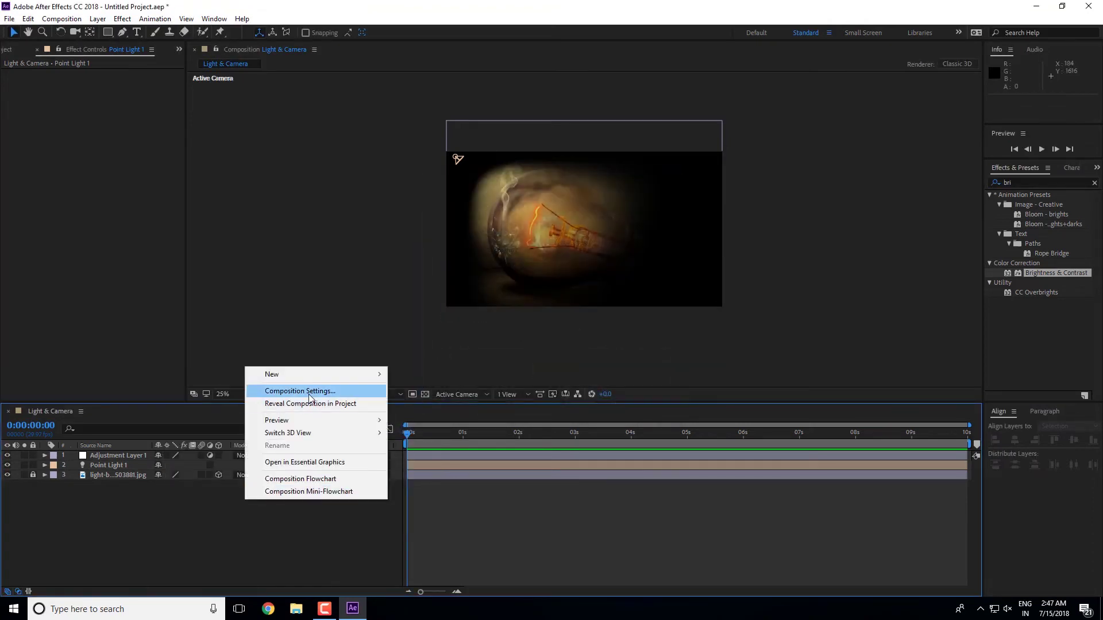
mouse_move(332, 377)
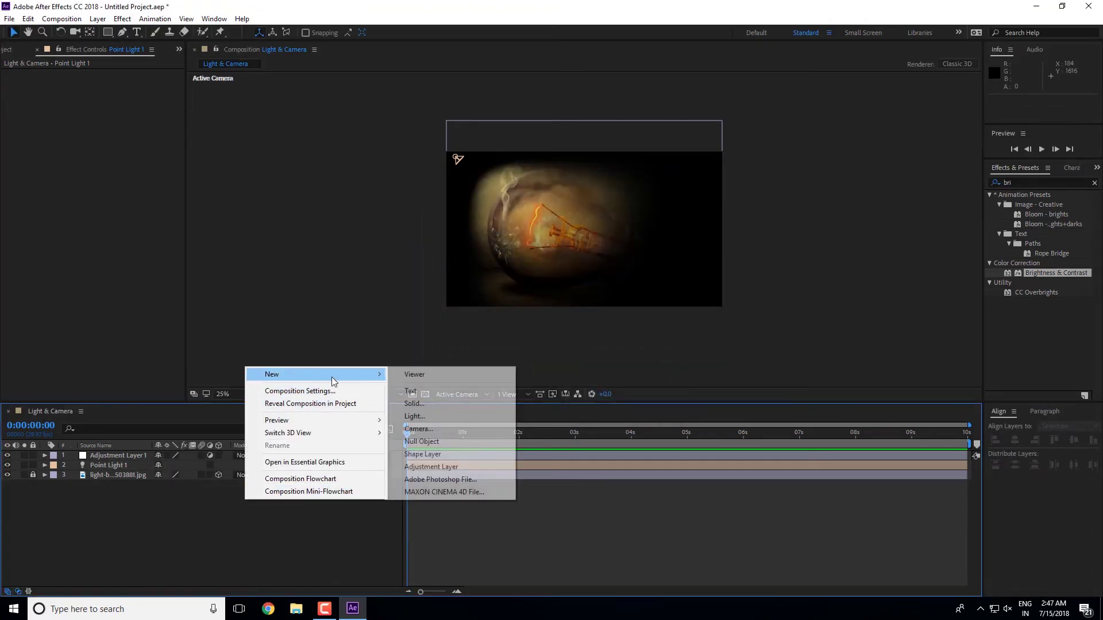
click(439, 416)
click(570, 207)
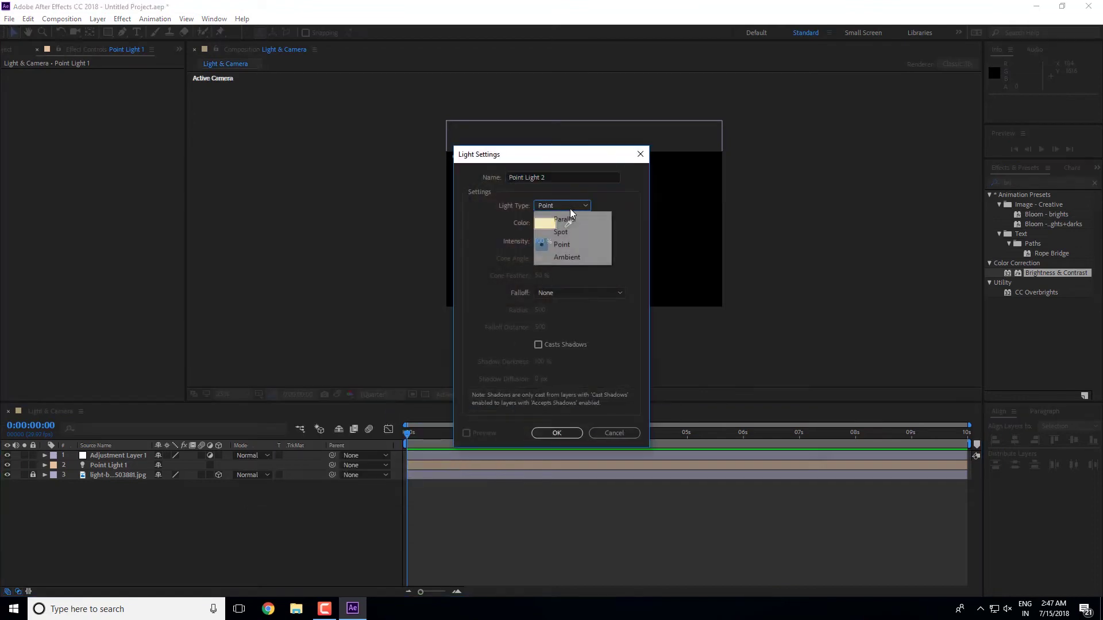
click(568, 258)
click(540, 244)
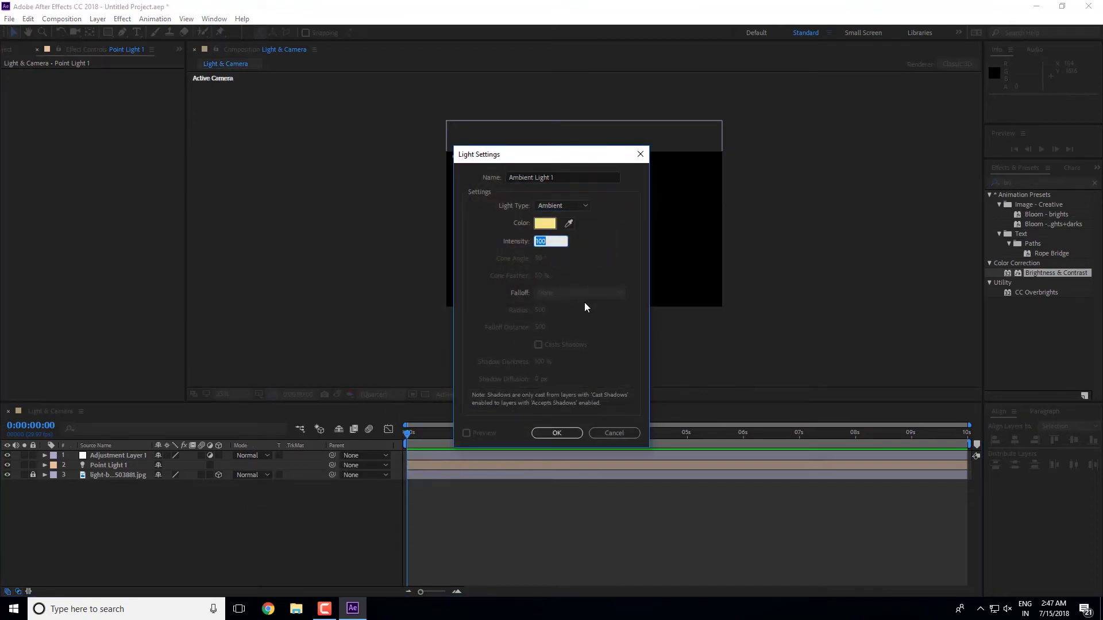
key(Return)
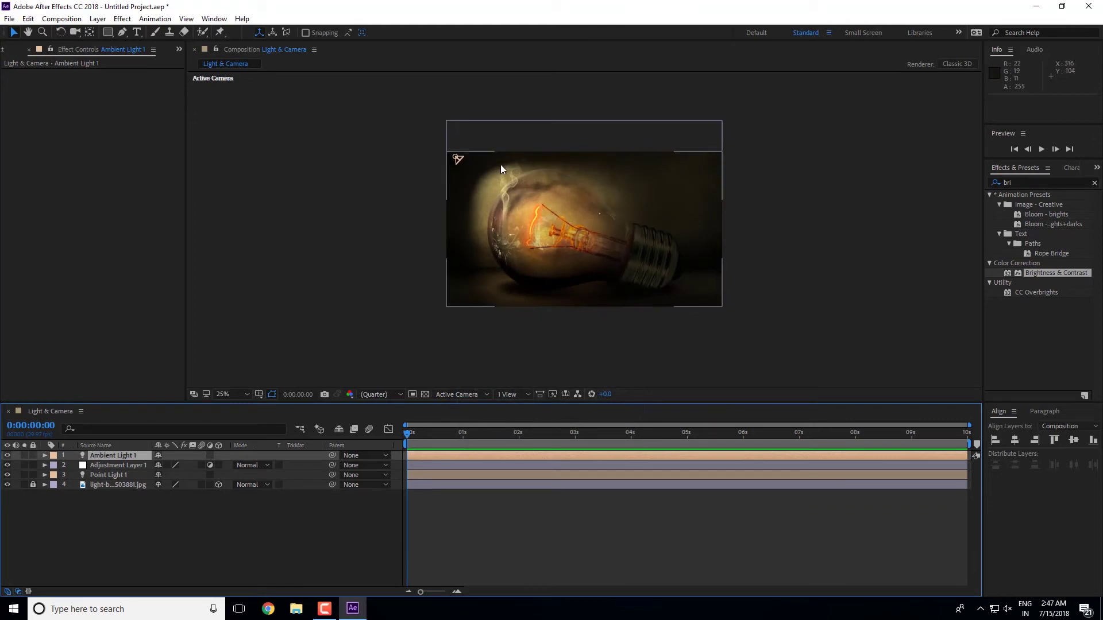
key(period)
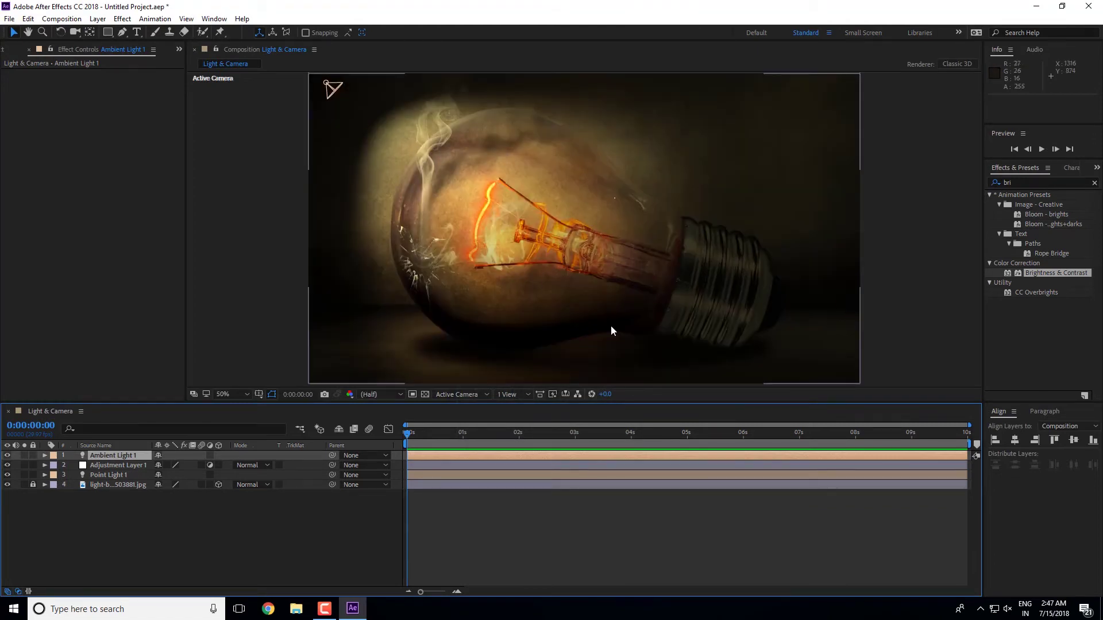
- Move Point Light 1 to 666.6, 839.0, -718.4 below the bulb glass and re-aim its cone
click(352, 105)
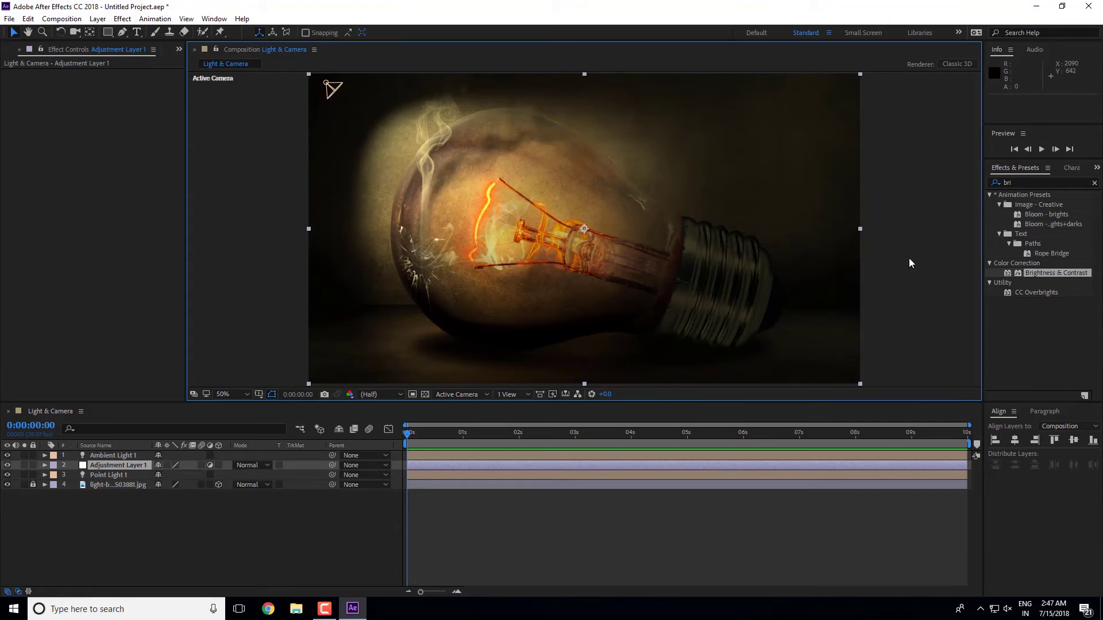
click(328, 85)
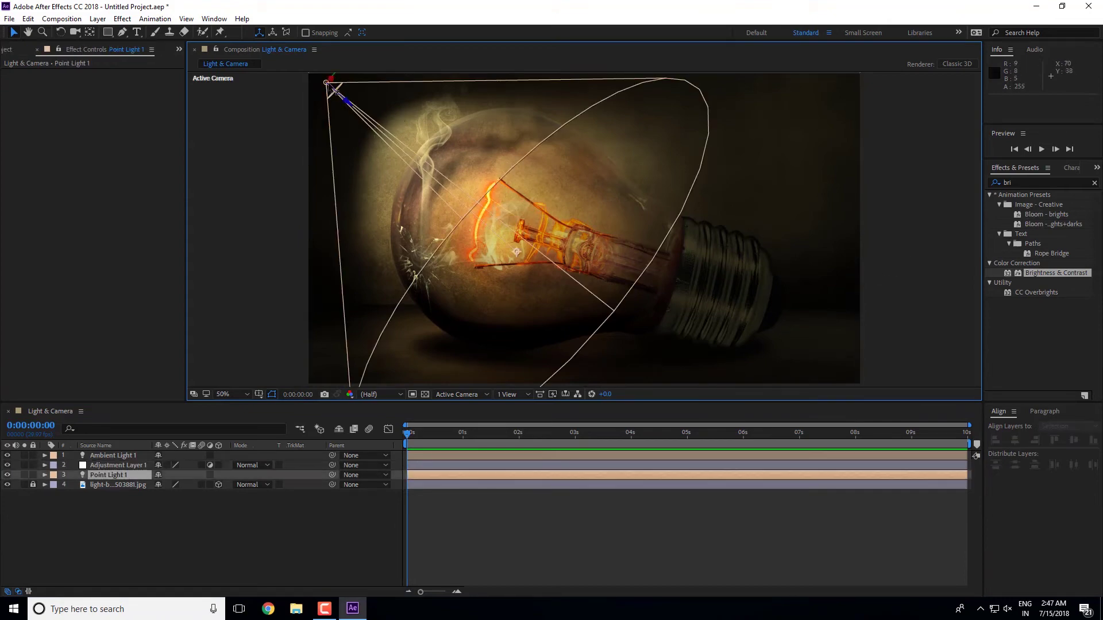
drag(365, 127, 484, 217)
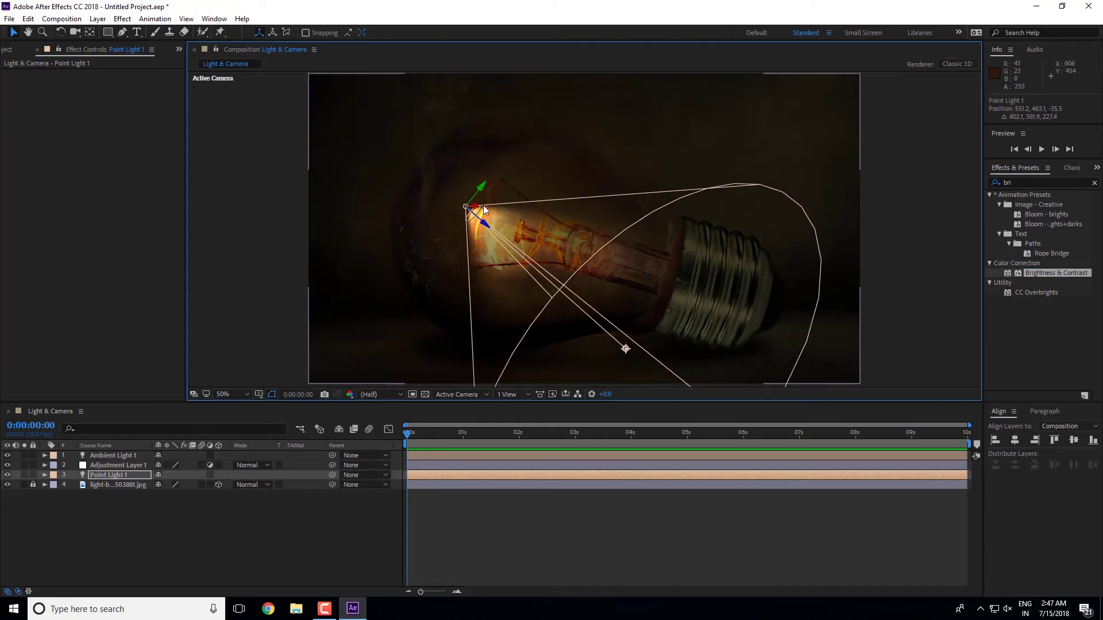
mouse_move(491, 229)
mouse_down()
mouse_move(428, 315)
mouse_move(465, 216)
mouse_move(608, 216)
mouse_move(561, 236)
mouse_move(672, 296)
mouse_move(474, 334)
mouse_move(409, 311)
mouse_move(463, 340)
mouse_up()
- Switch to 2 Views - Horizontal and move the light and its target leftward in the Top view
key(comma)
key(comma)
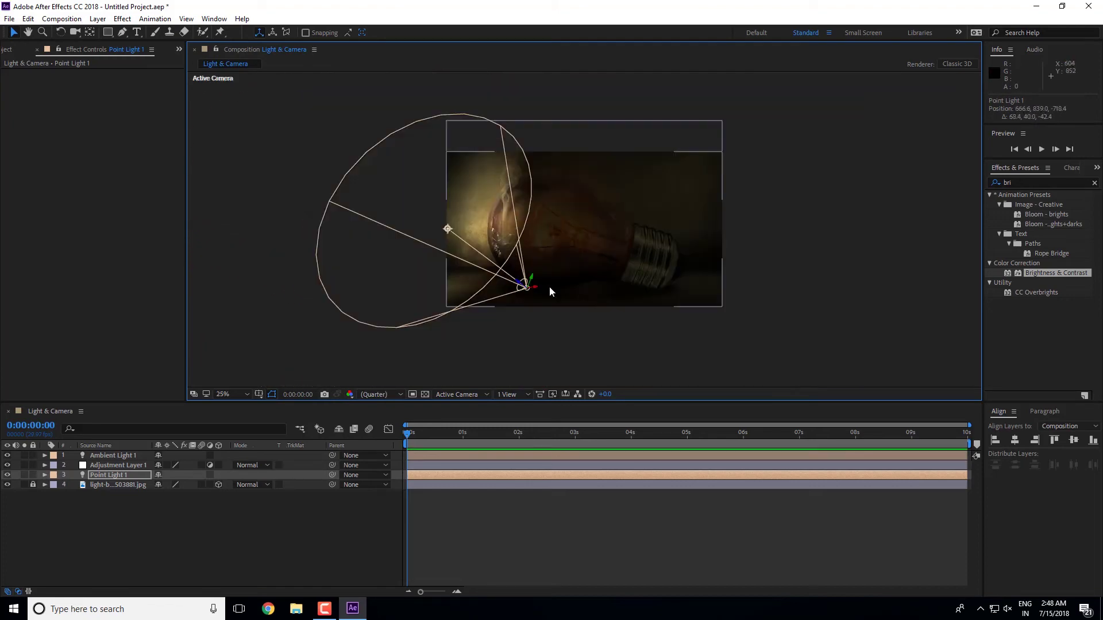
click(519, 394)
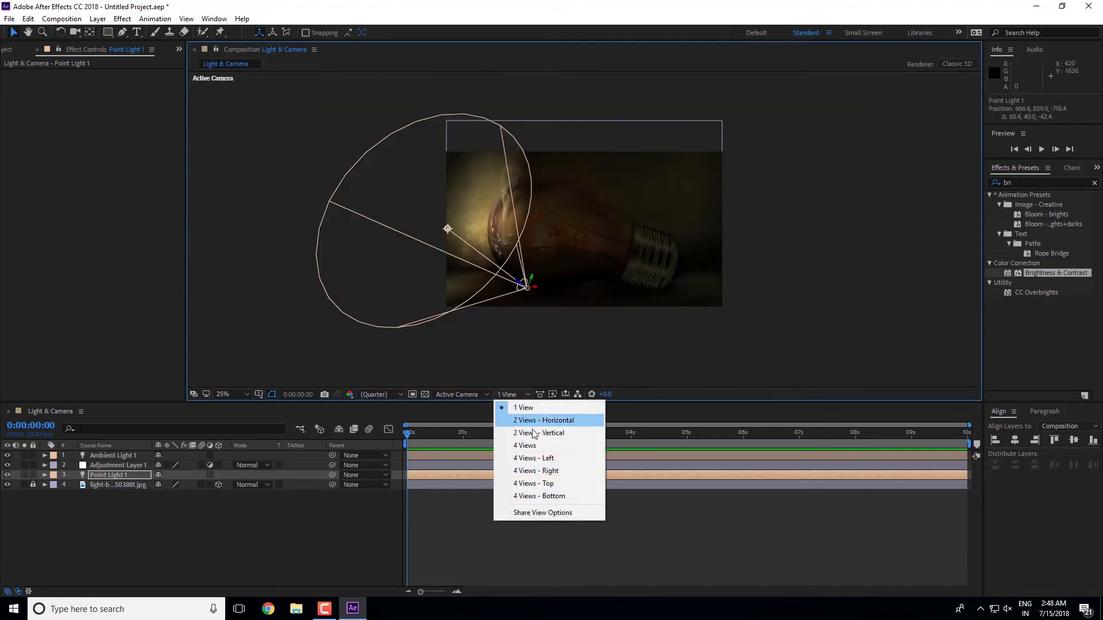
click(531, 423)
click(345, 336)
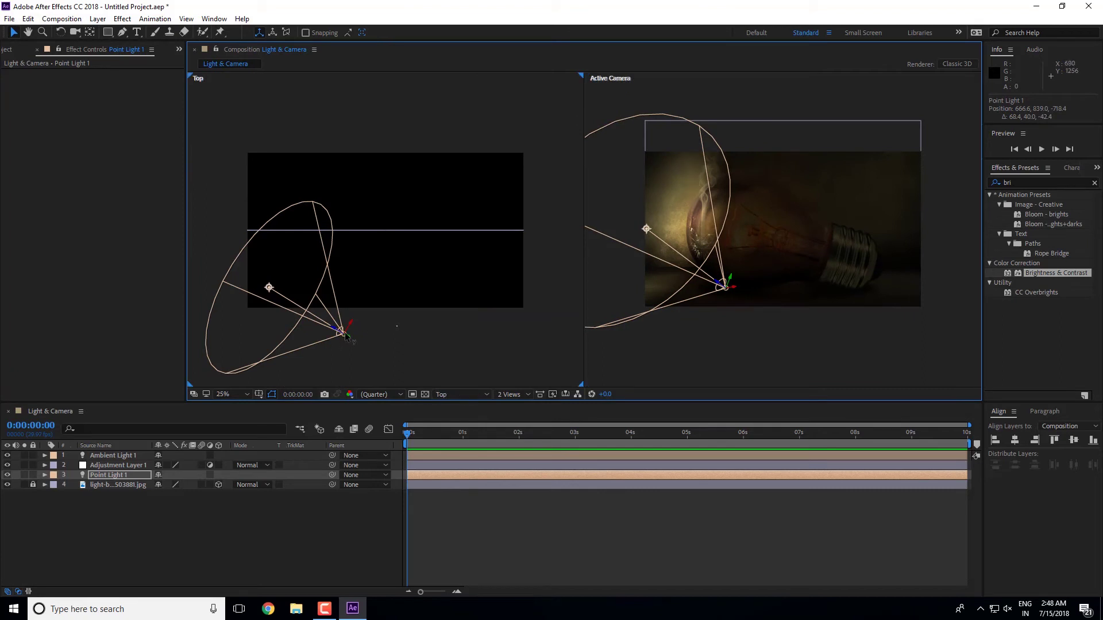
mouse_move(351, 328)
mouse_down()
mouse_move(401, 258)
mouse_move(425, 280)
mouse_move(410, 281)
mouse_up()
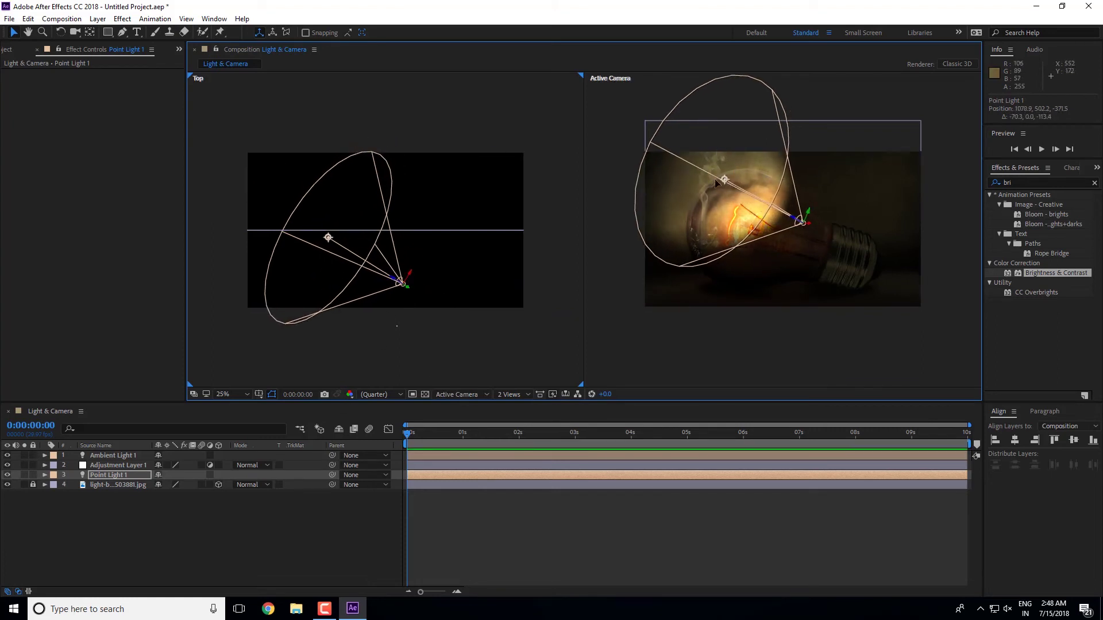
mouse_move(724, 179)
mouse_down()
mouse_move(668, 227)
mouse_move(647, 228)
mouse_up()
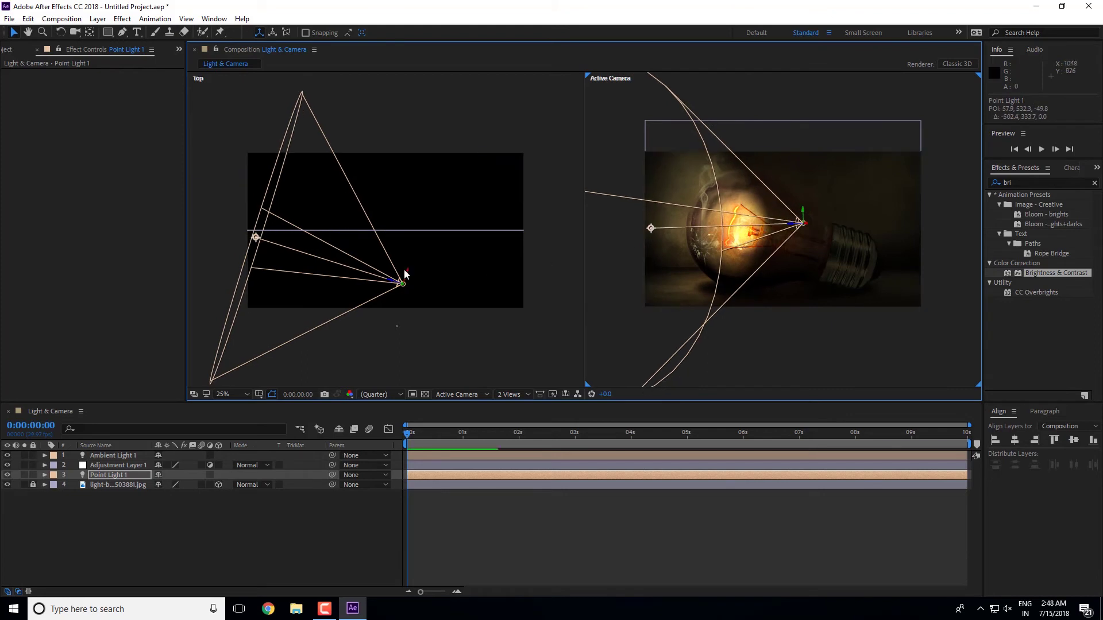
mouse_move(412, 268)
mouse_down()
mouse_move(458, 276)
mouse_move(444, 303)
mouse_move(443, 292)
mouse_up()
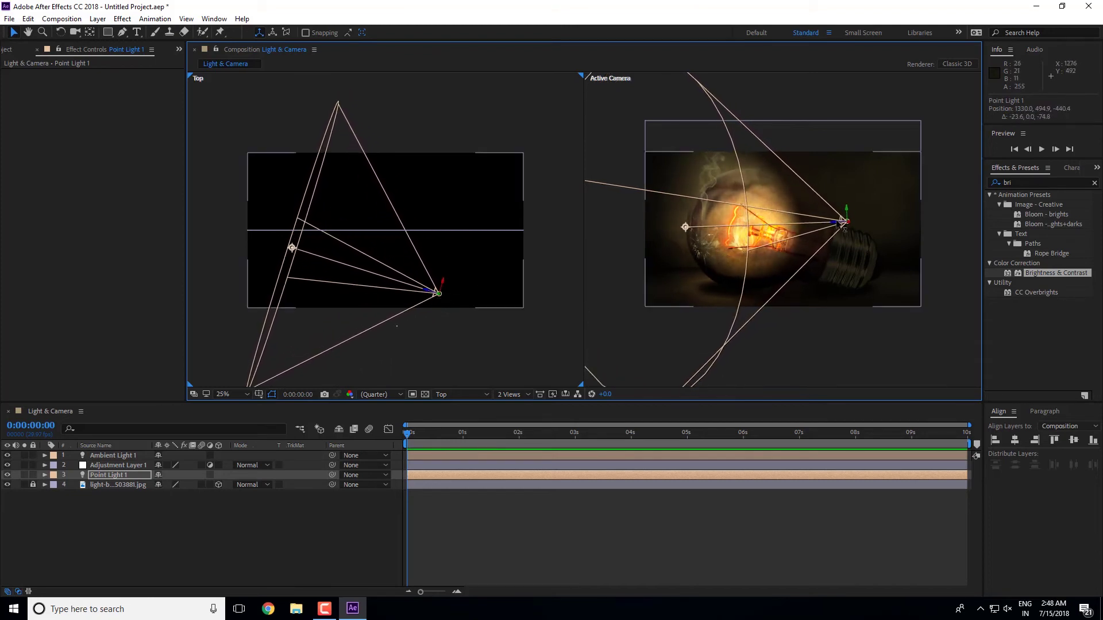
- Fine-tune the light to the bulb's right base near 1574, 608, -534, shining leftward
drag(841, 219, 843, 241)
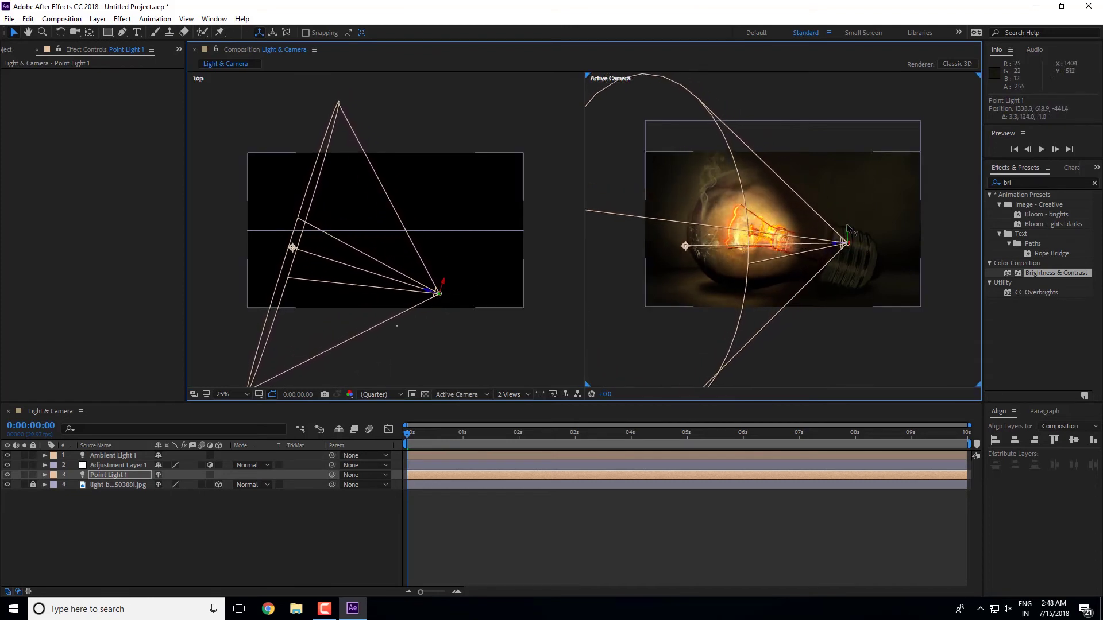
drag(435, 293, 473, 305)
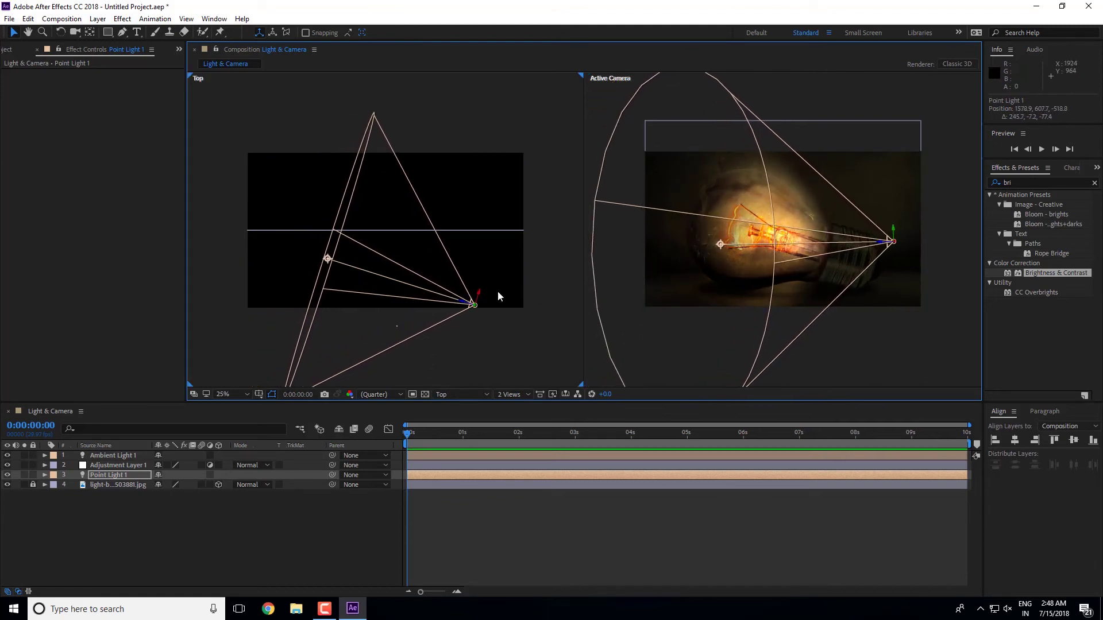
click(472, 336)
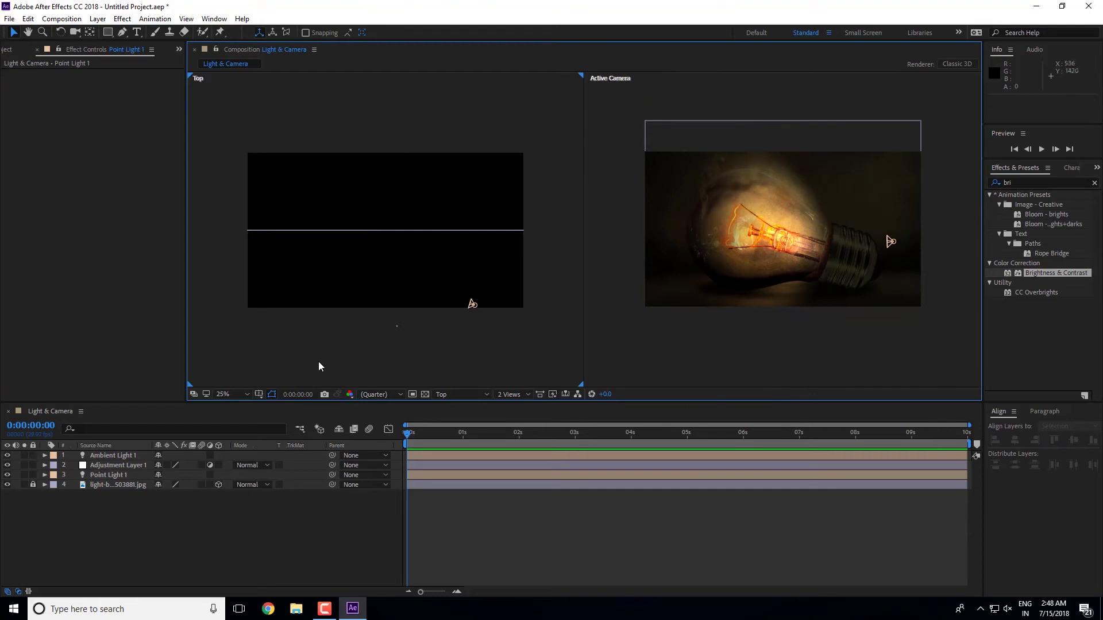
click(475, 306)
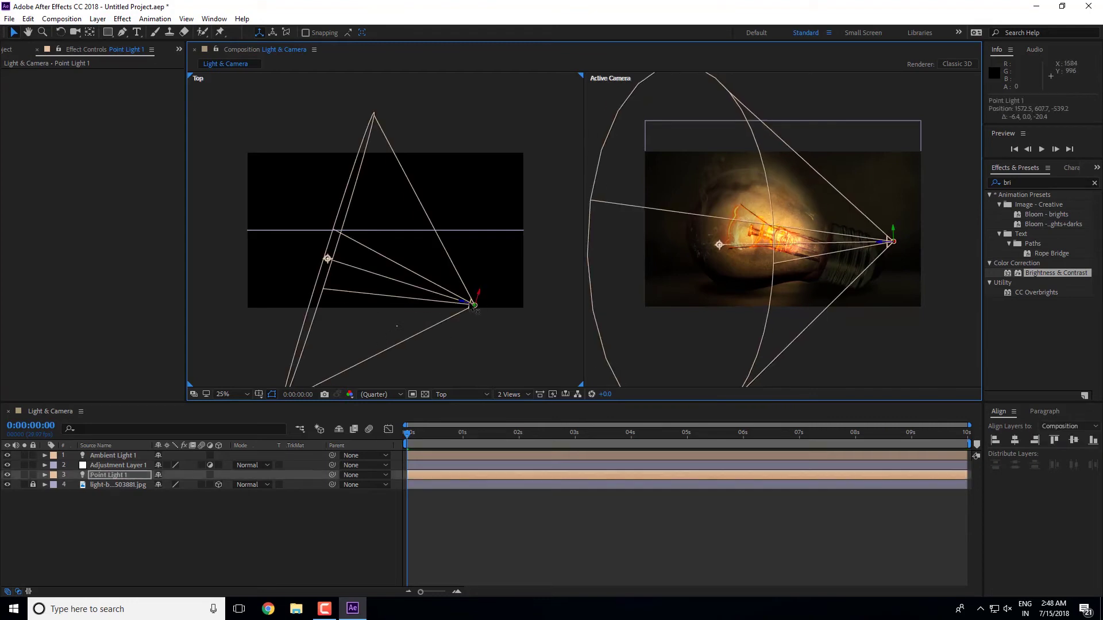
drag(481, 300, 481, 303)
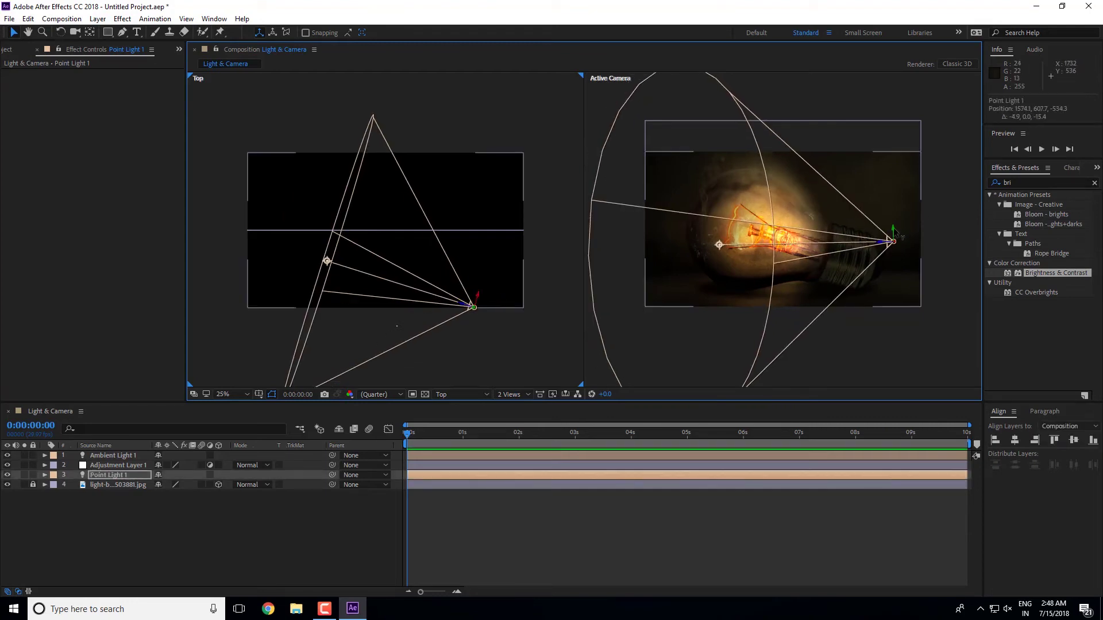
drag(877, 240, 880, 248)
click(901, 324)
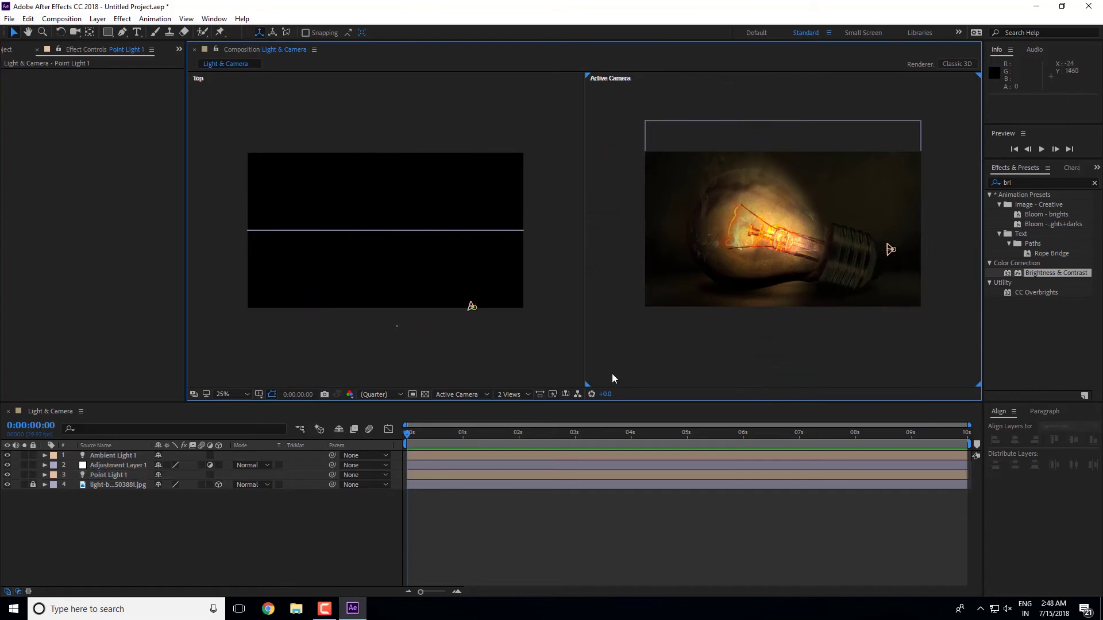
click(508, 395)
- Return to a single 50% view and raise Point Light 1's Intensity to about 223%
click(526, 406)
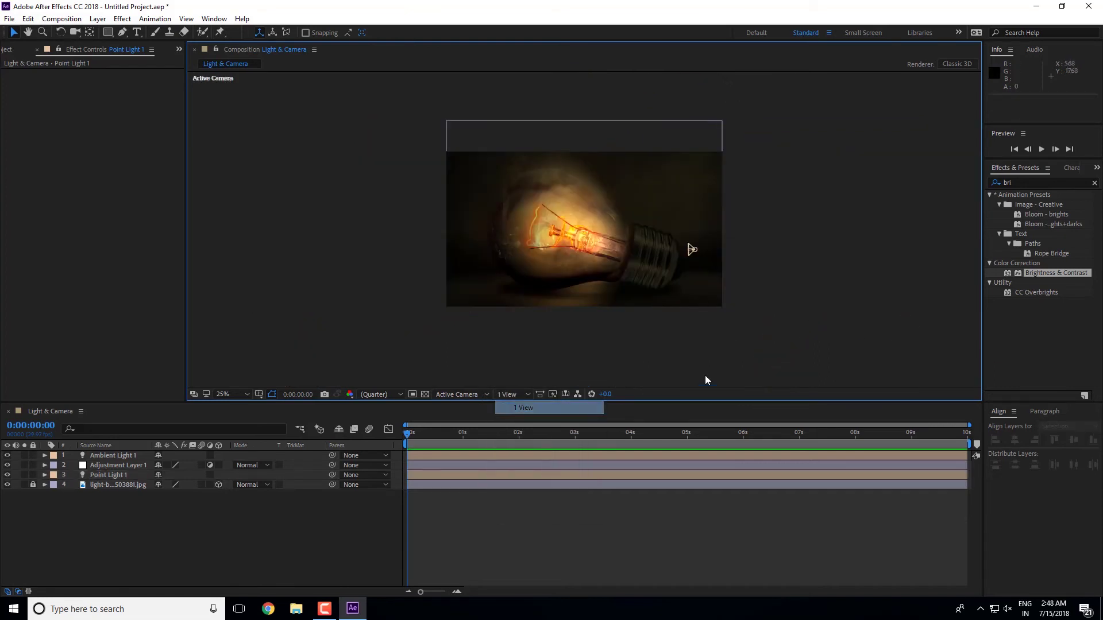
key(period)
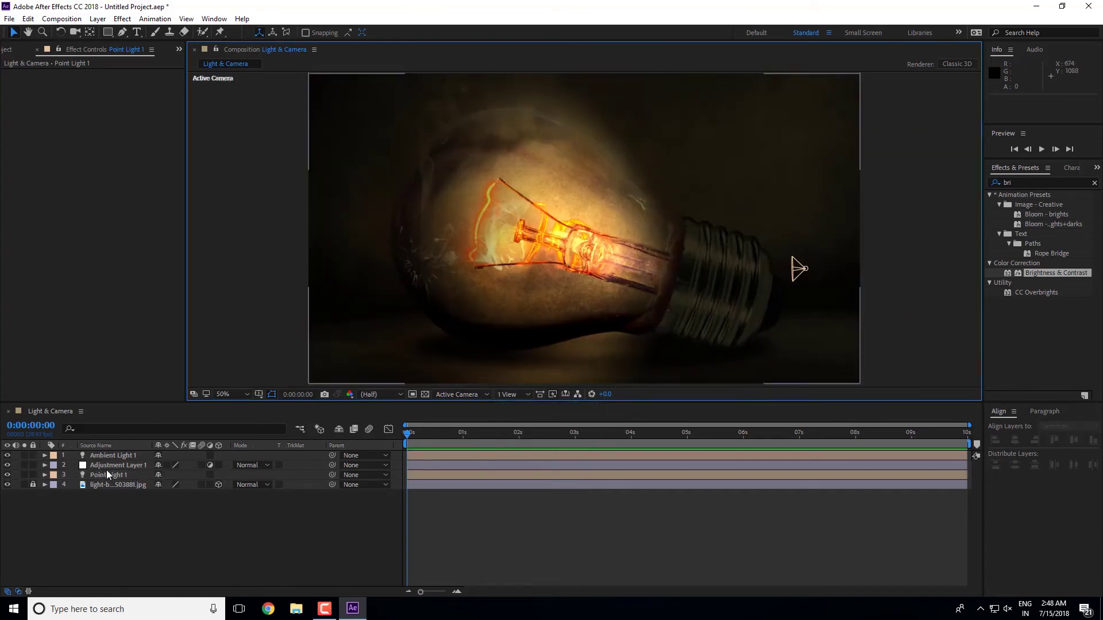
click(43, 474)
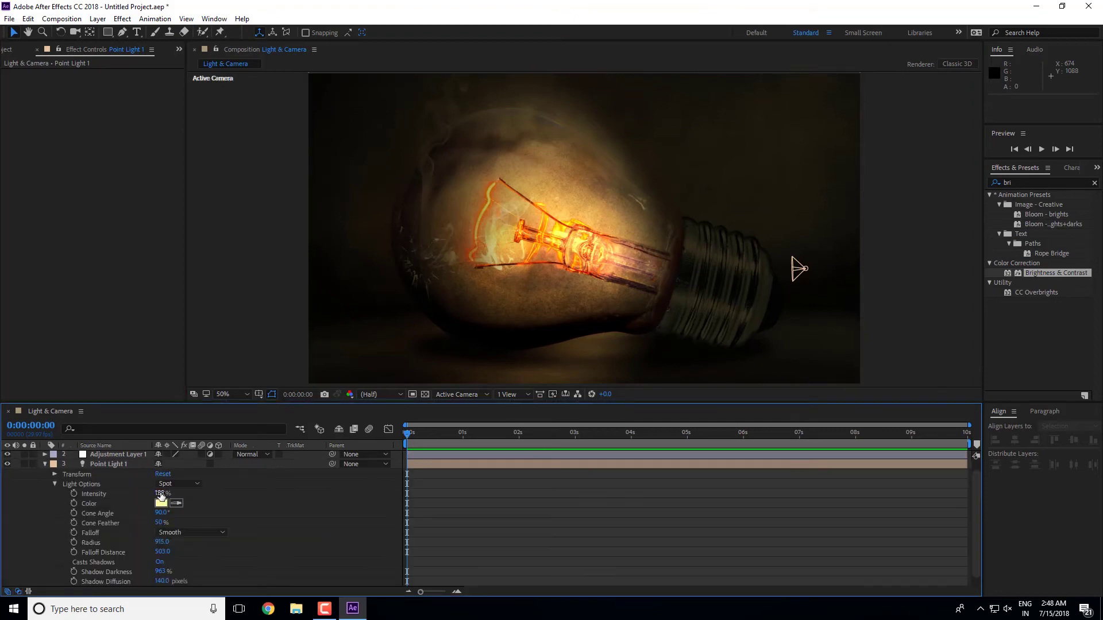
drag(159, 493, 202, 491)
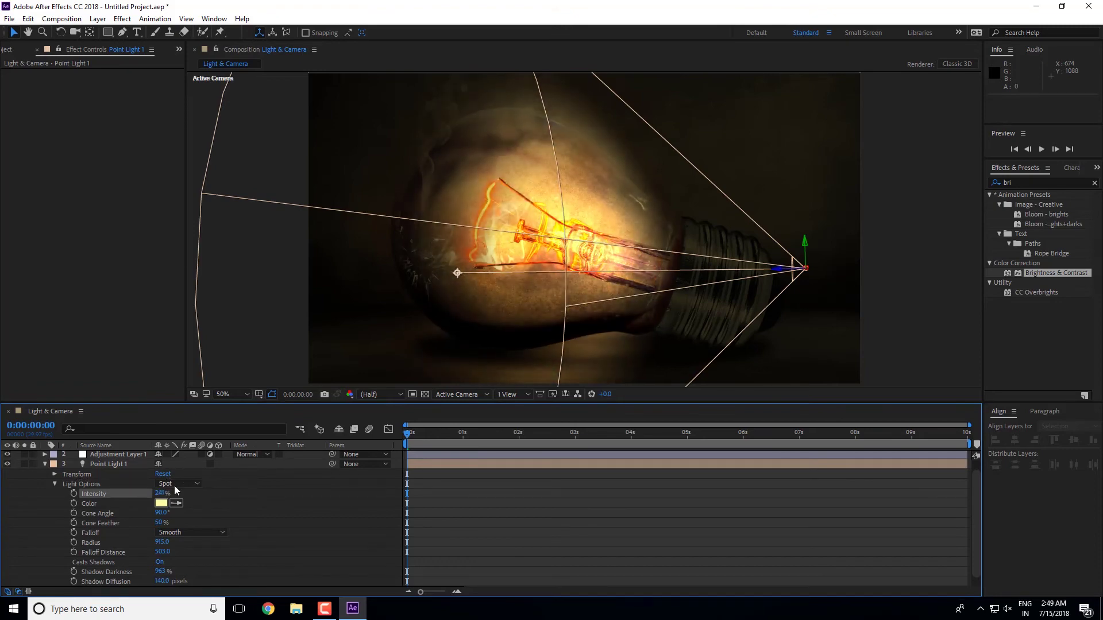
click(46, 465)
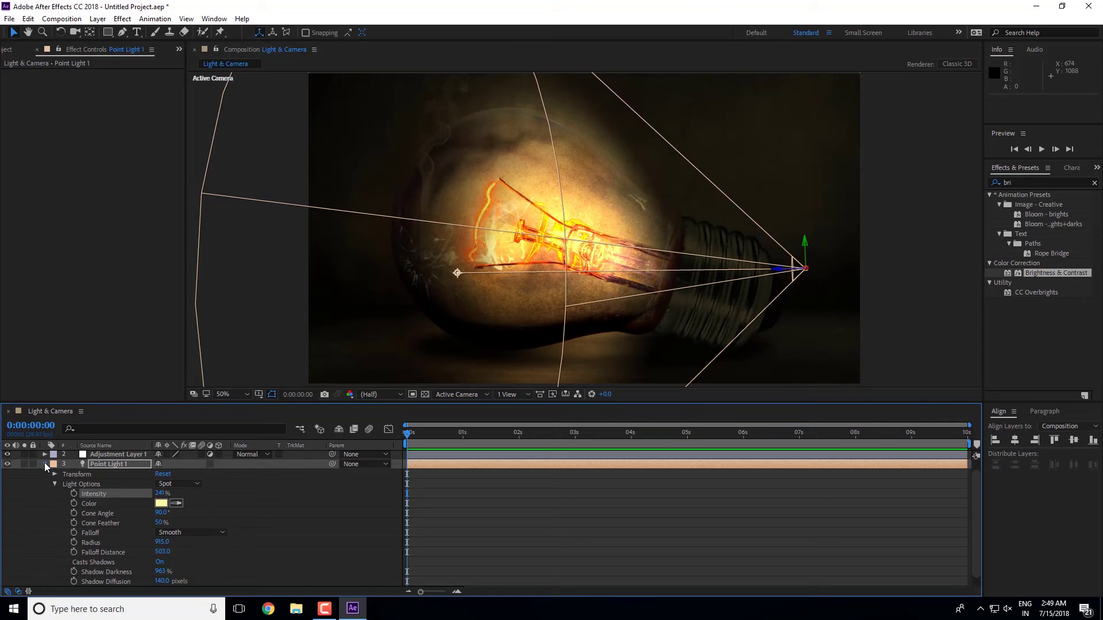
click(45, 464)
- Change Point Light 1 from Spot to Point and drag it left onto the filament
click(45, 473)
click(198, 485)
click(191, 519)
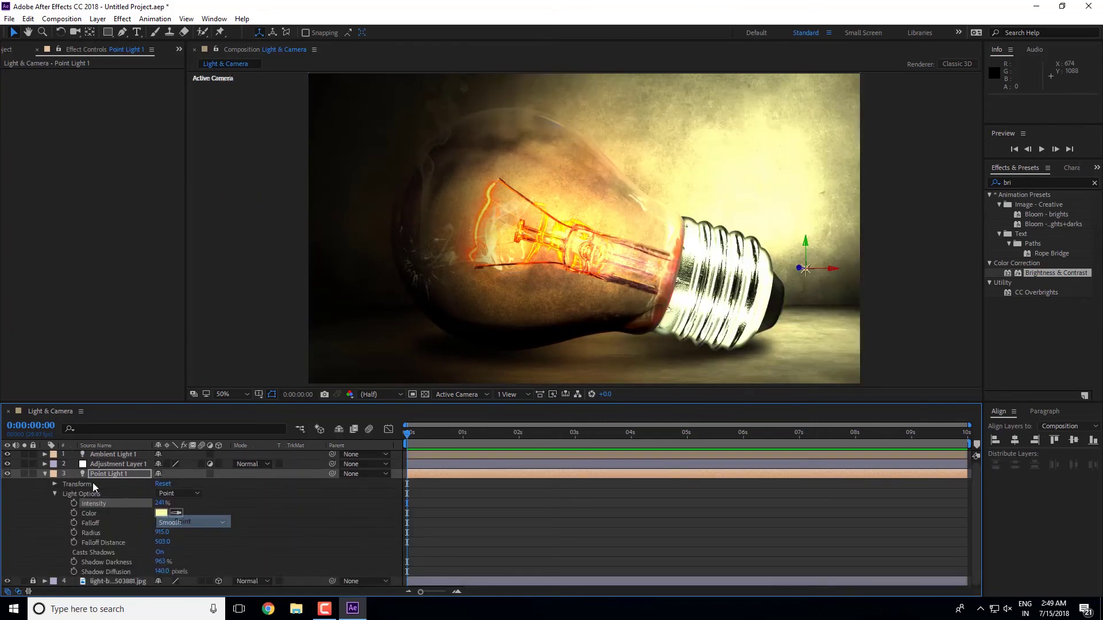
click(45, 473)
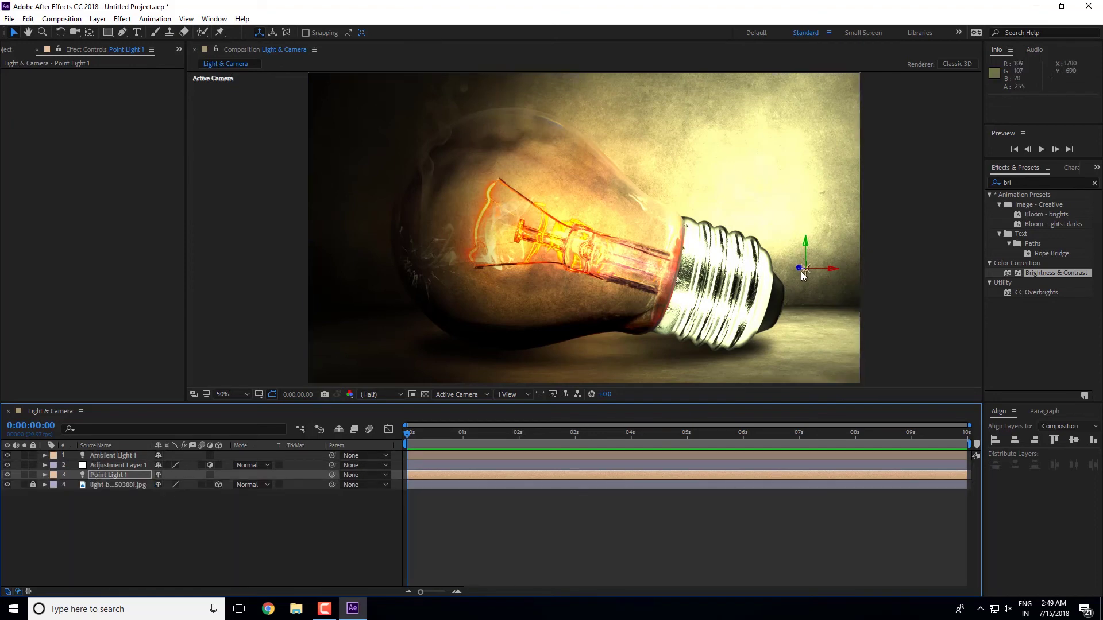
drag(827, 269, 642, 280)
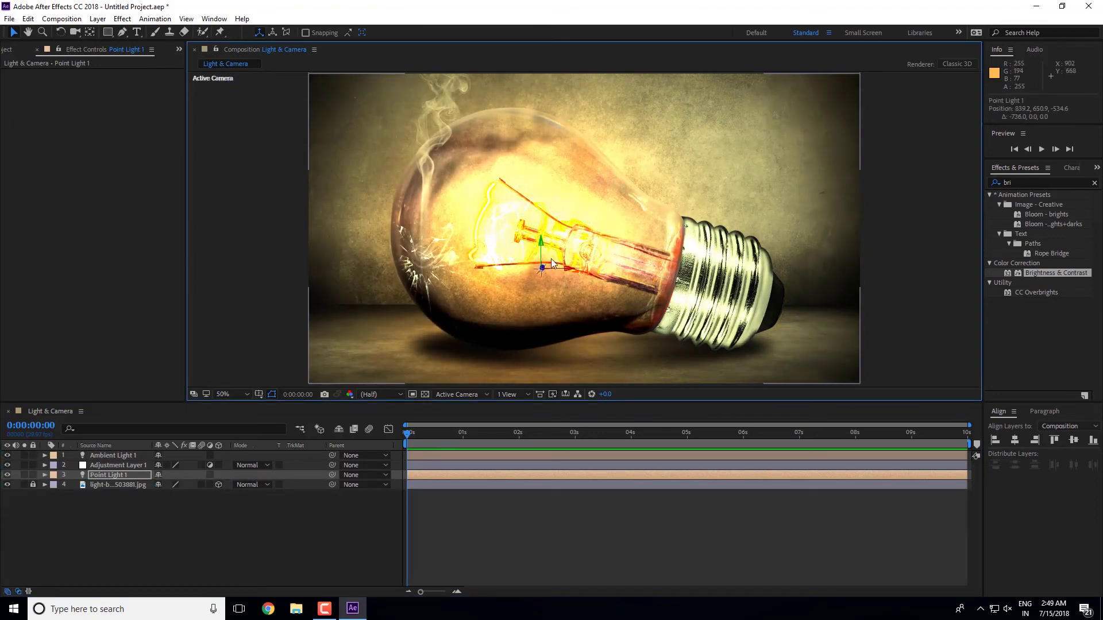
drag(543, 246, 543, 236)
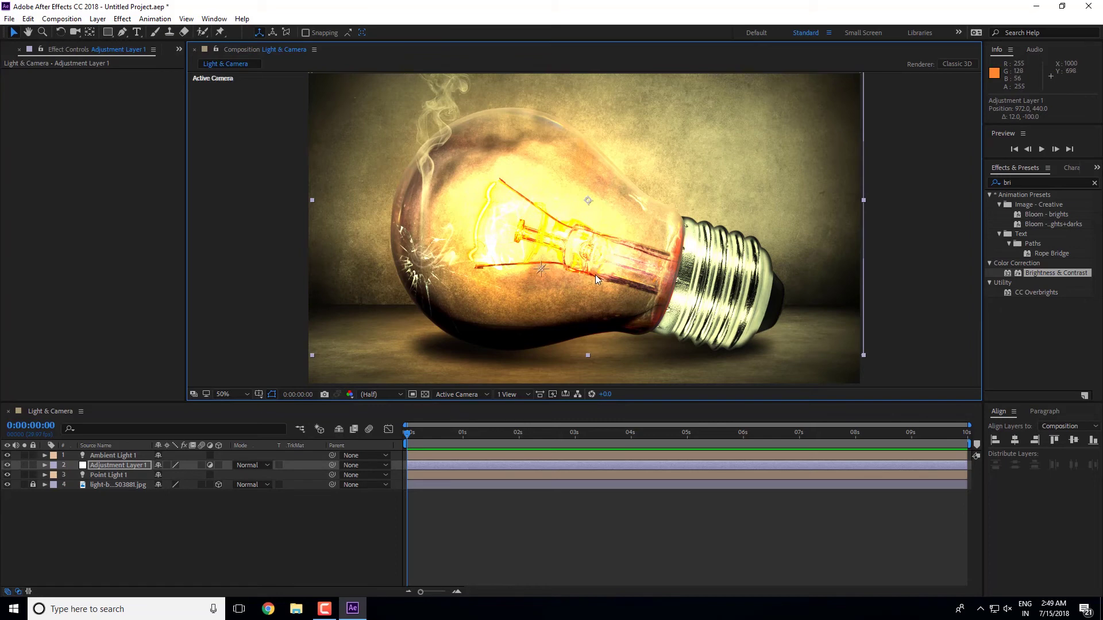
- Undo the stray move and delete Adjustment Layer 1
key(ctrl+z)
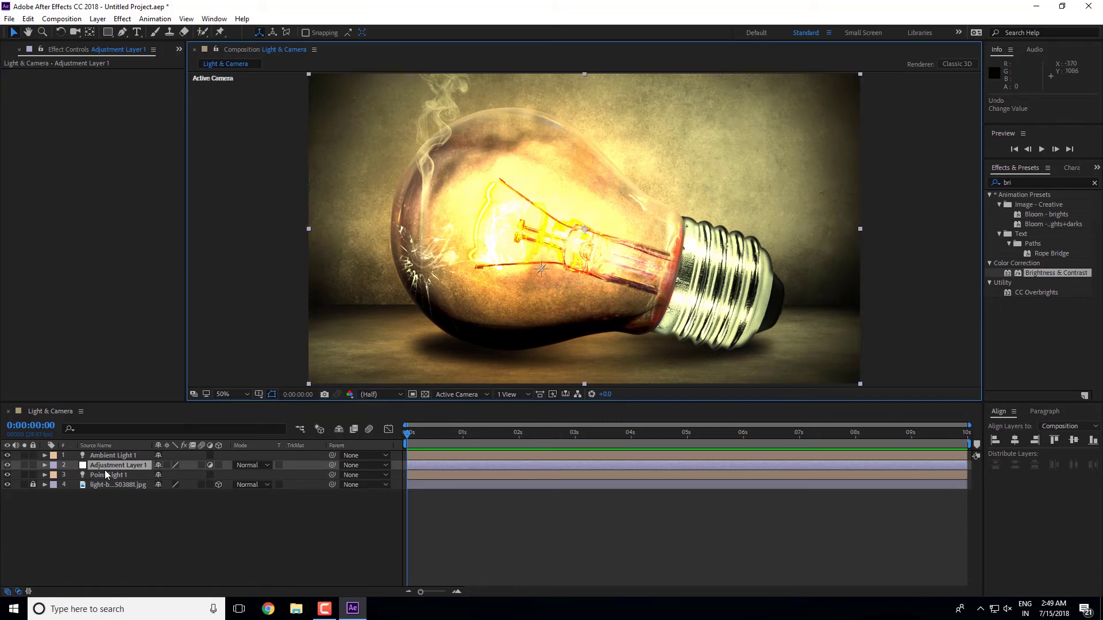
click(109, 465)
key(Delete)
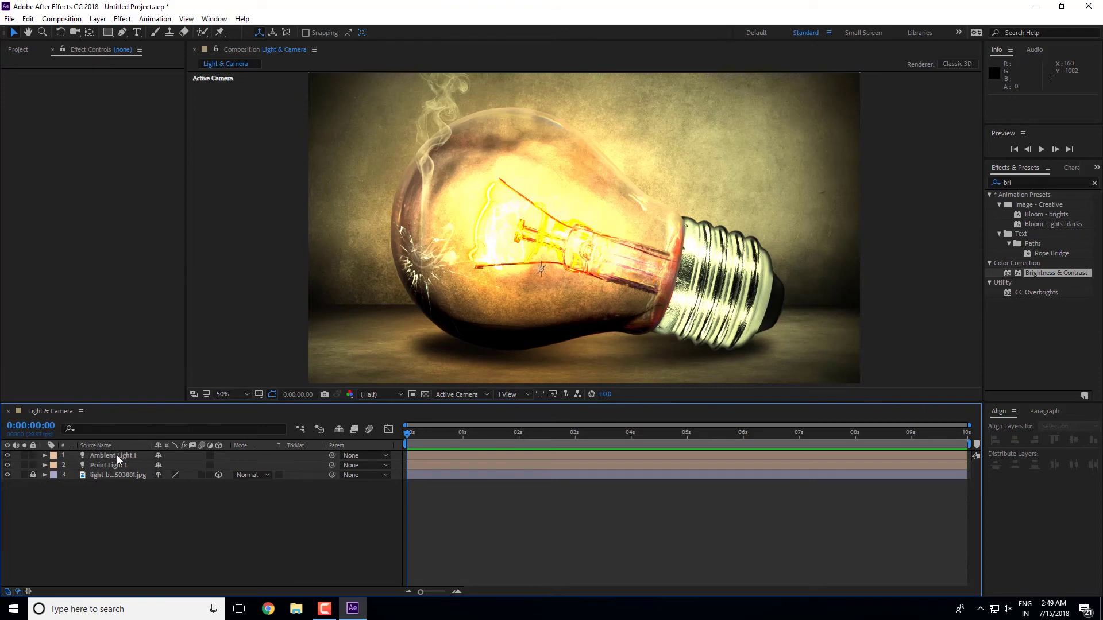
- Raise the point light onto the filament and delete Ambient Light 1
click(116, 455)
click(541, 267)
mouse_move(545, 253)
mouse_down()
mouse_move(539, 214)
mouse_move(553, 228)
mouse_up()
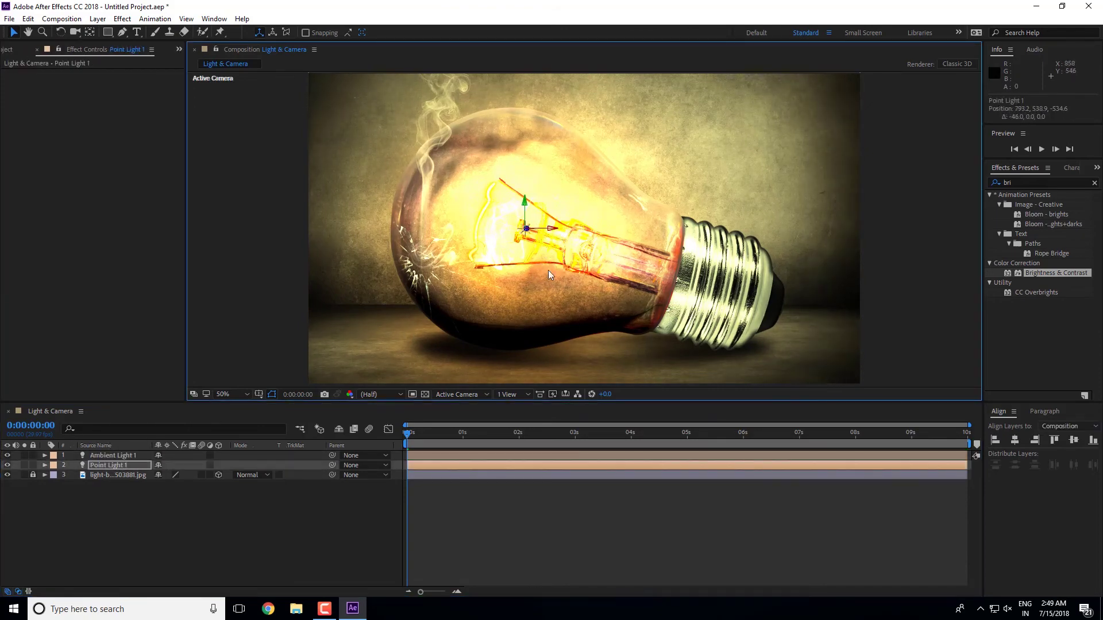
click(118, 455)
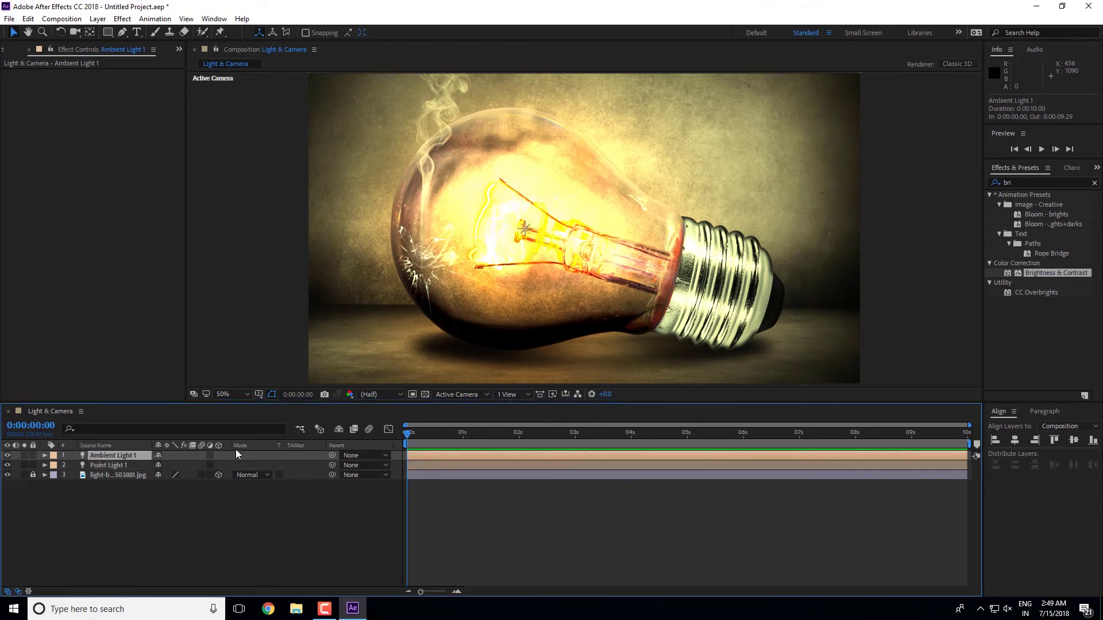
key(Delete)
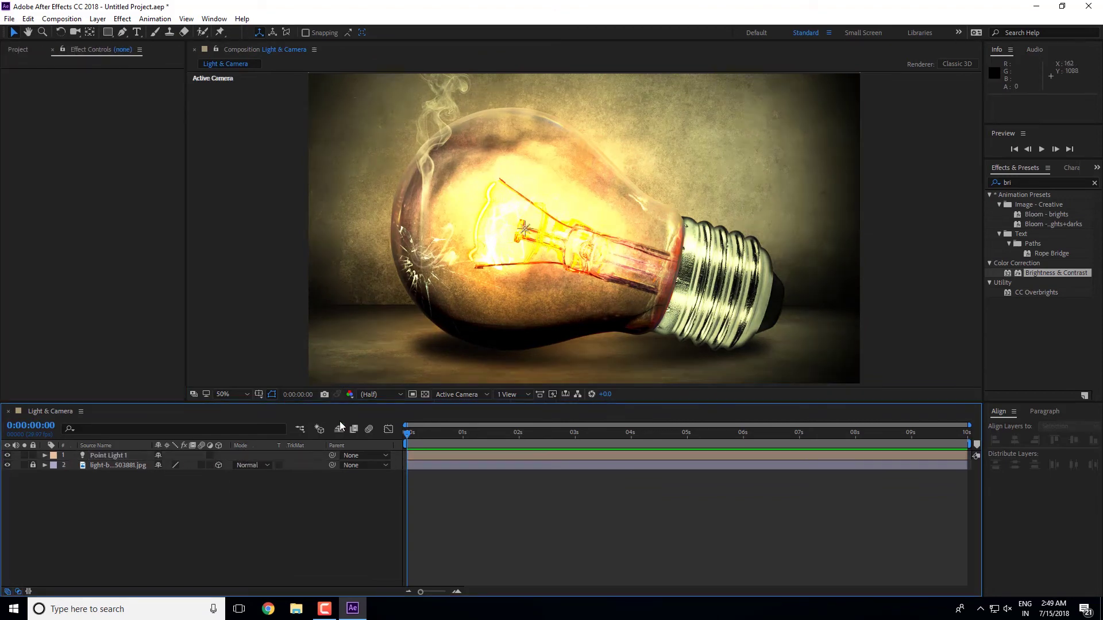
click(415, 455)
- Keyframe Point Light 1's starting Intensity at 100%, then deselect it and move to 0:00:01:00
click(44, 455)
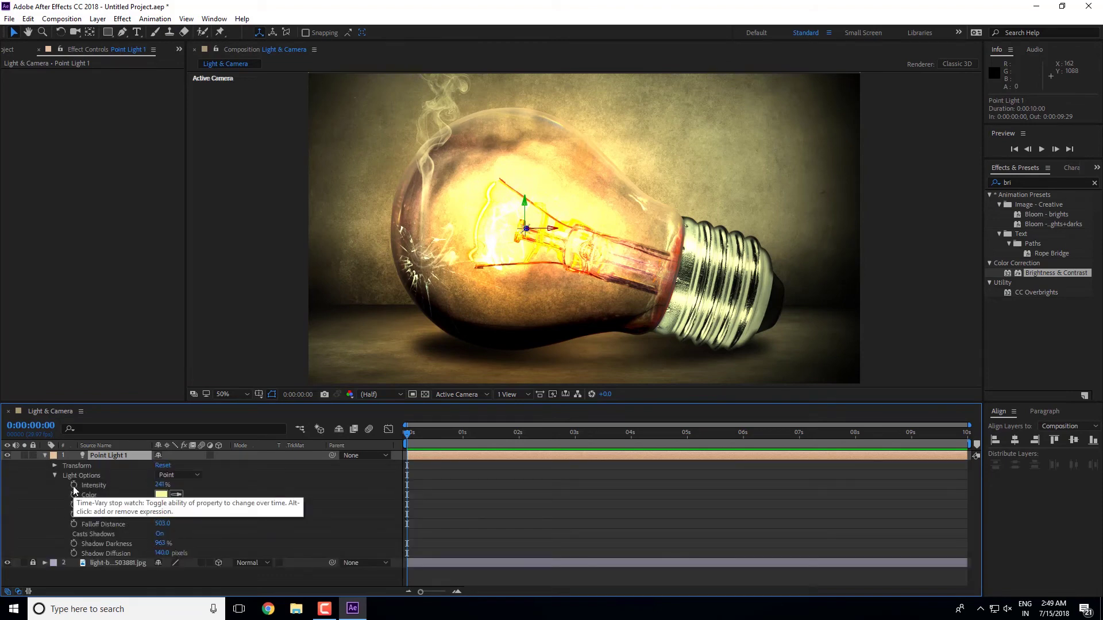
click(73, 485)
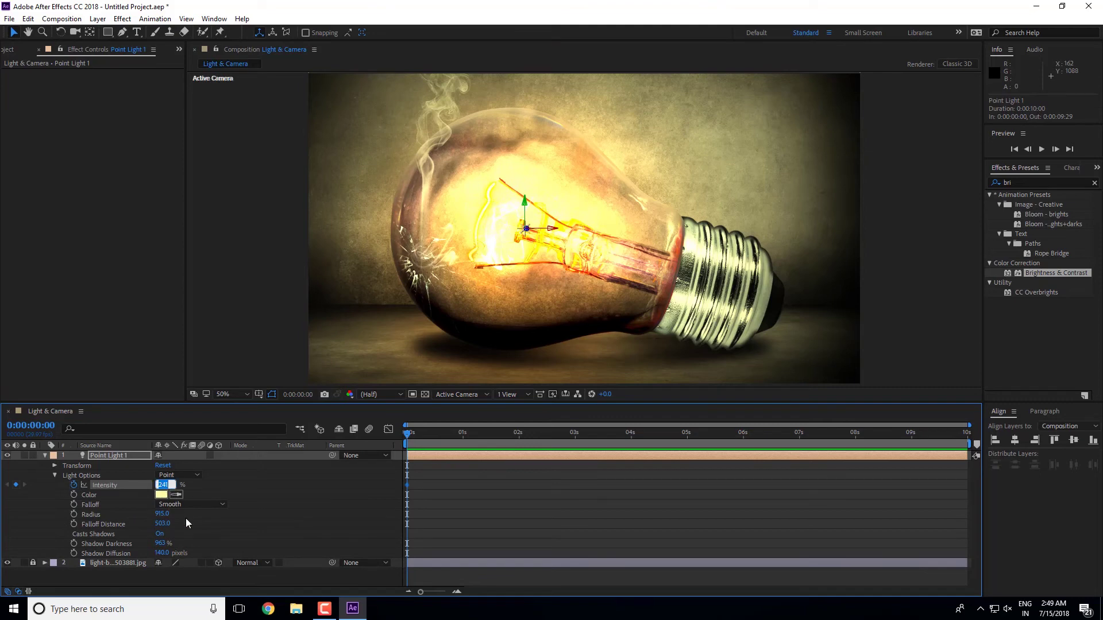
text(0)
key(Return)
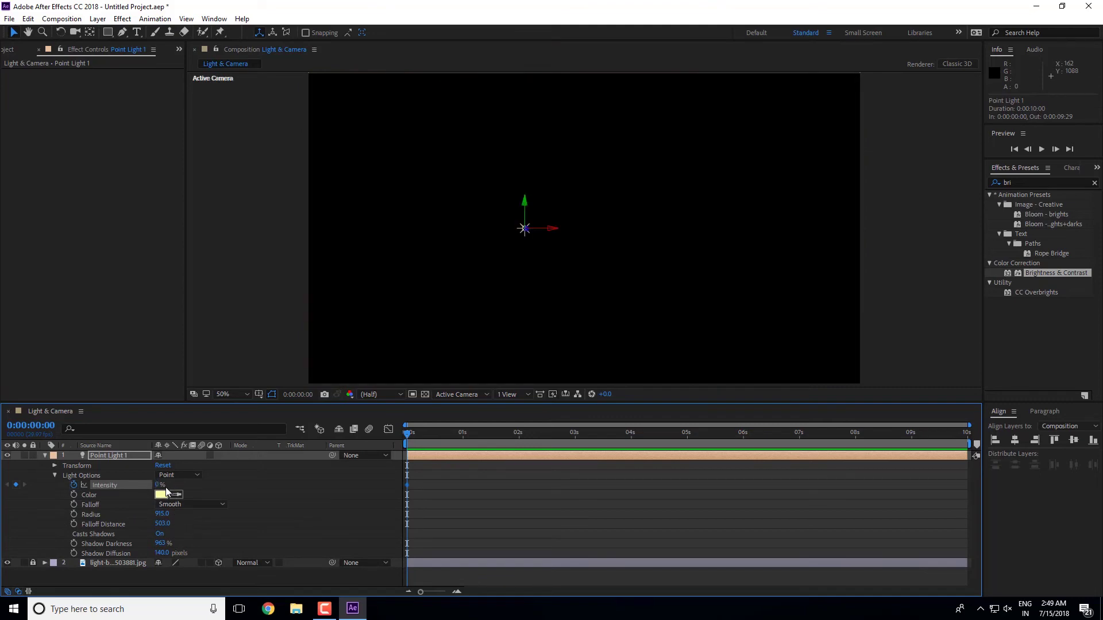
click(159, 485)
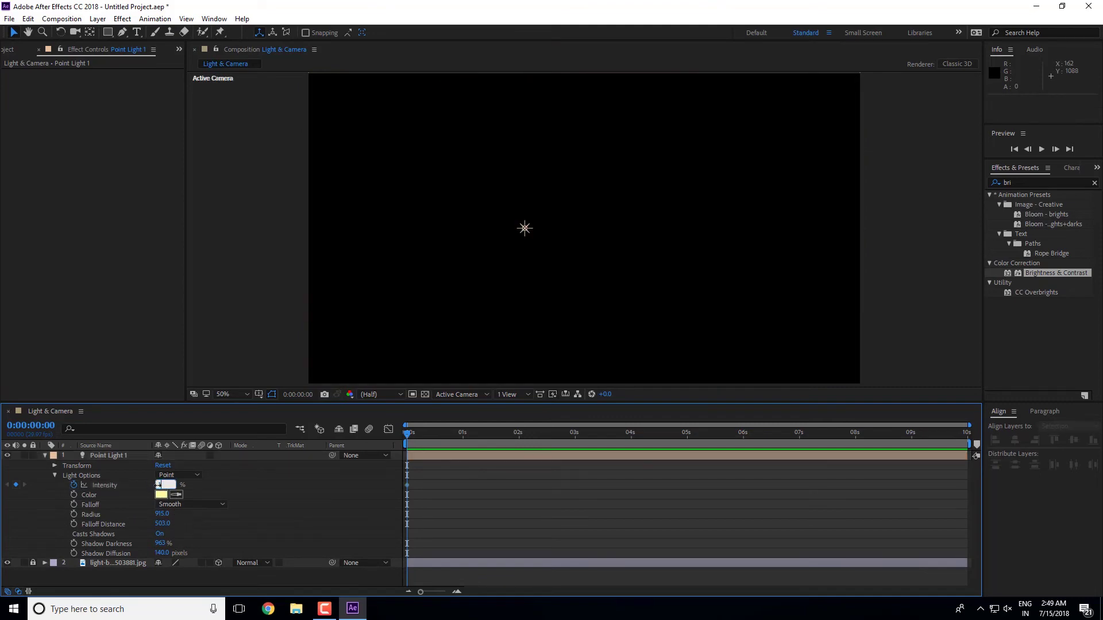
text(400)
key(Return)
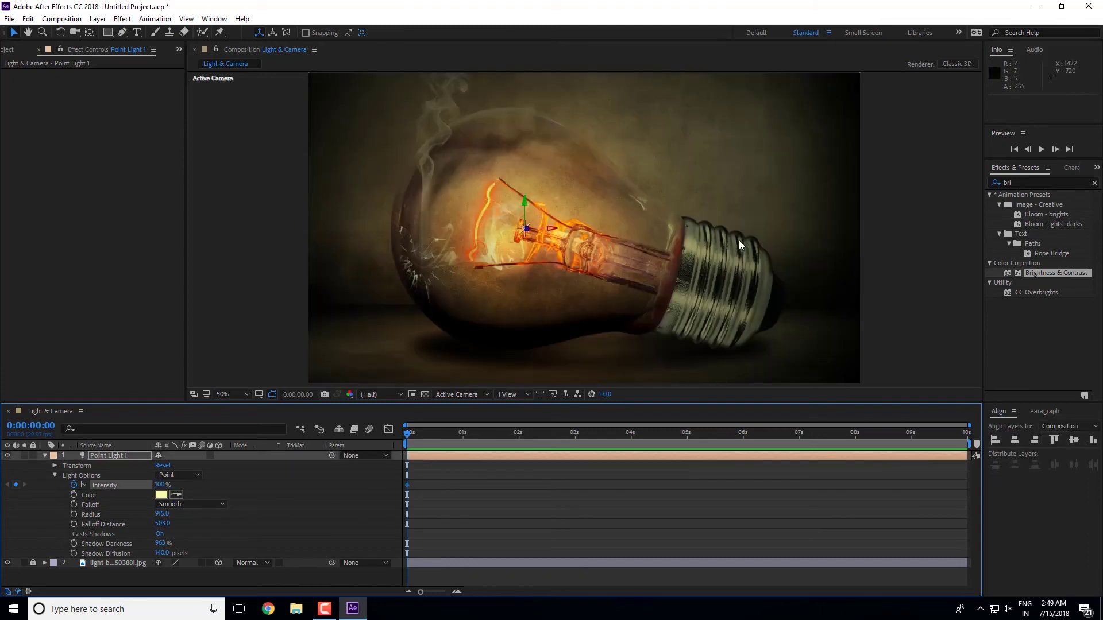
click(522, 210)
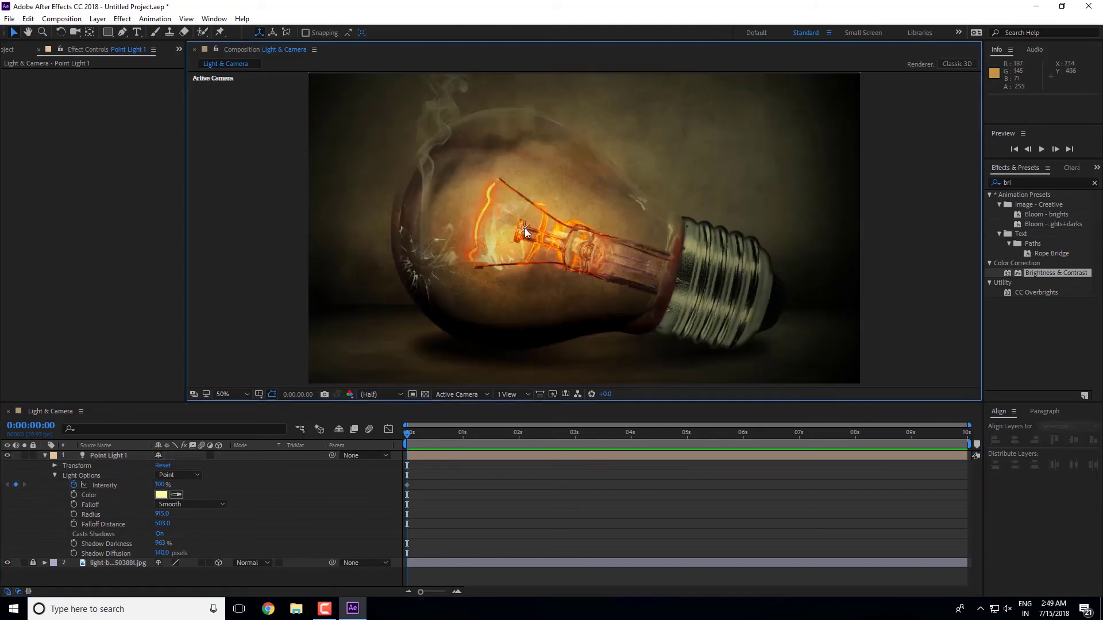
drag(412, 431, 462, 434)
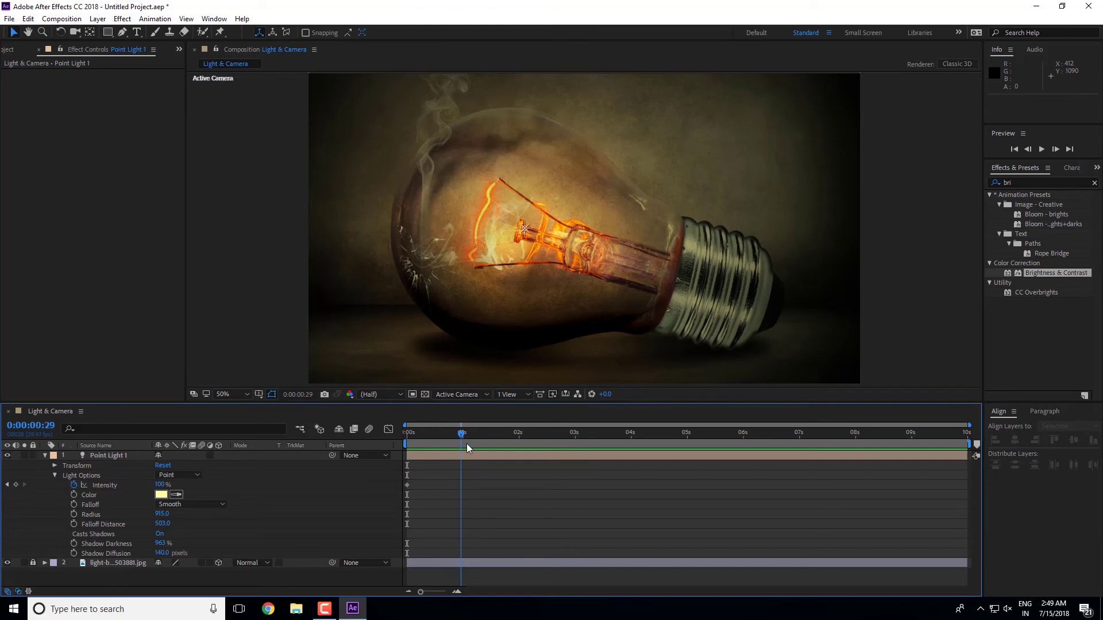
- Set Intensity keyframes of 200% at 1s, 144% at 1:19 and 213% at 2:01
click(163, 485)
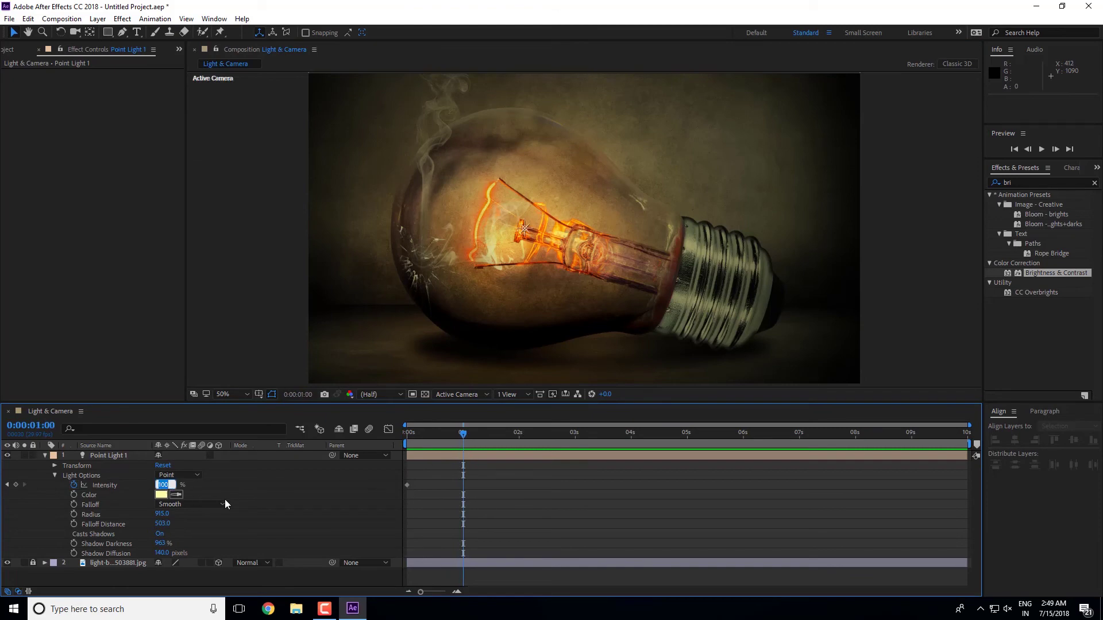
text(200)
key(Return)
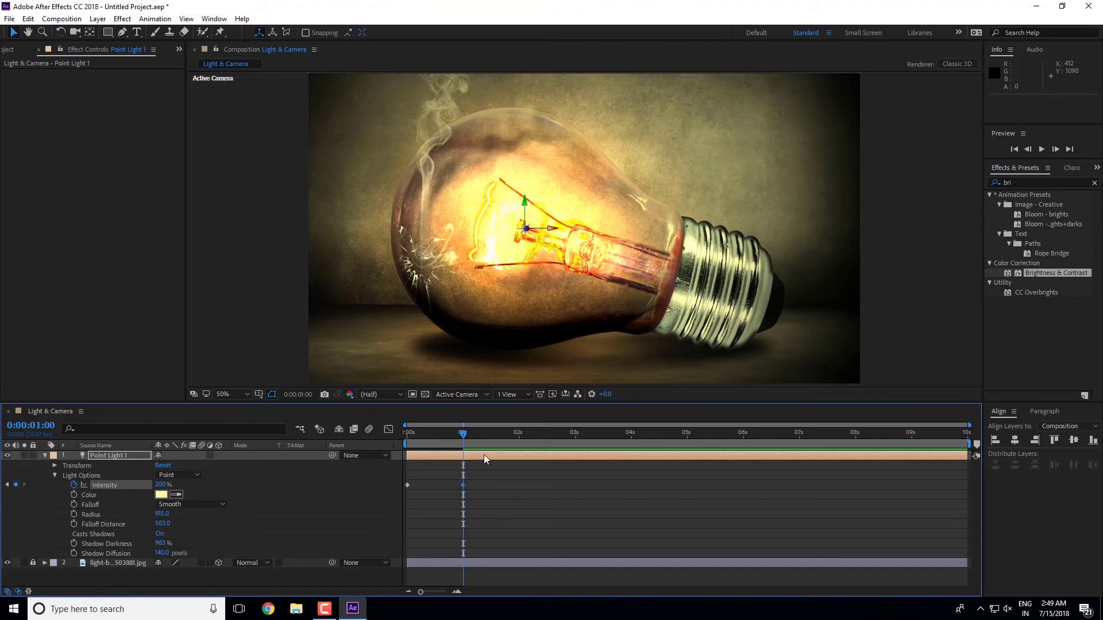
drag(470, 435, 497, 436)
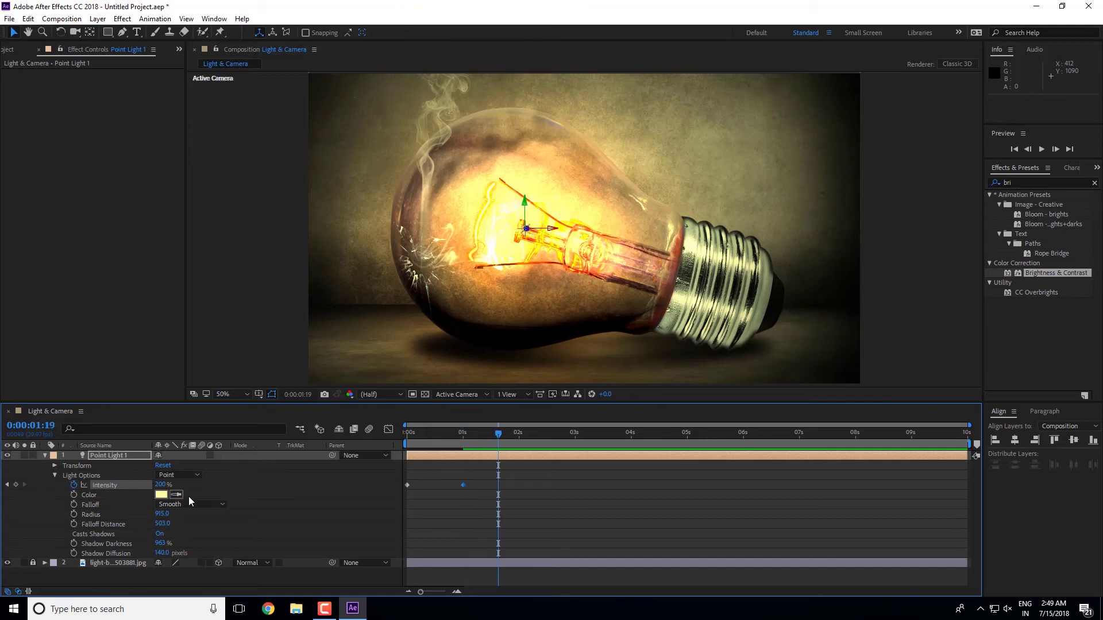
text(144)
key(Return)
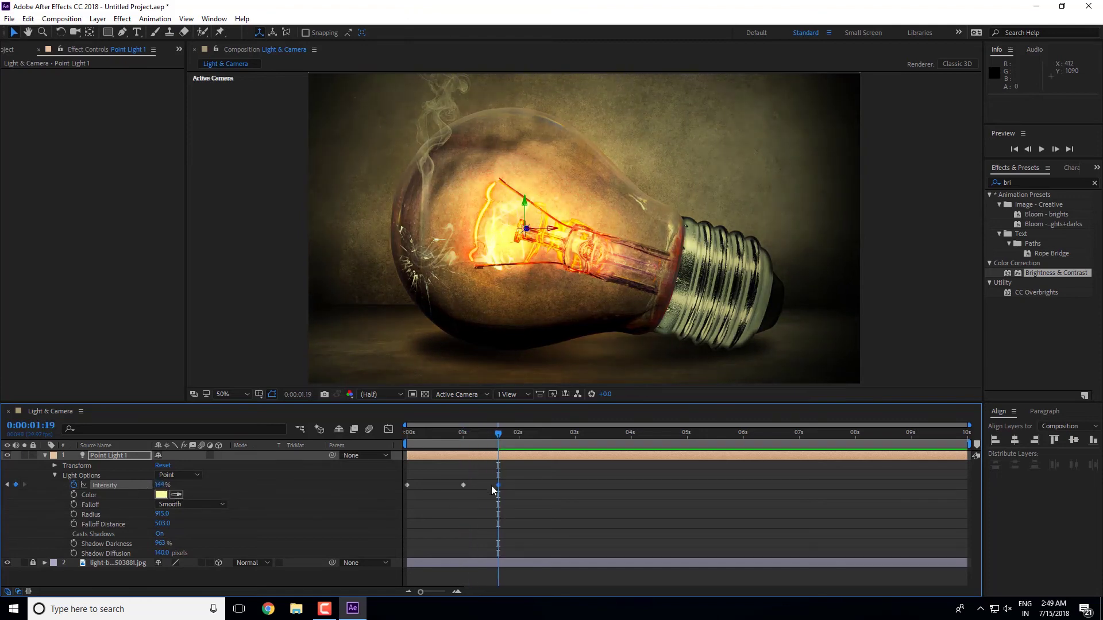
drag(498, 439, 520, 434)
click(163, 484)
text(194)
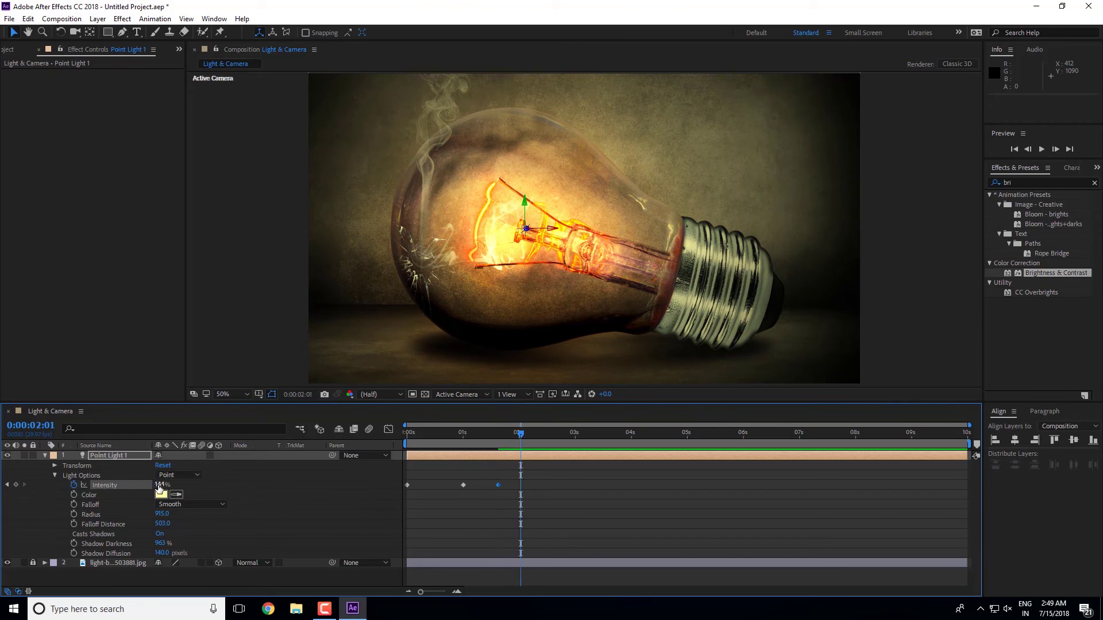
key(Return)
drag(187, 484, 198, 483)
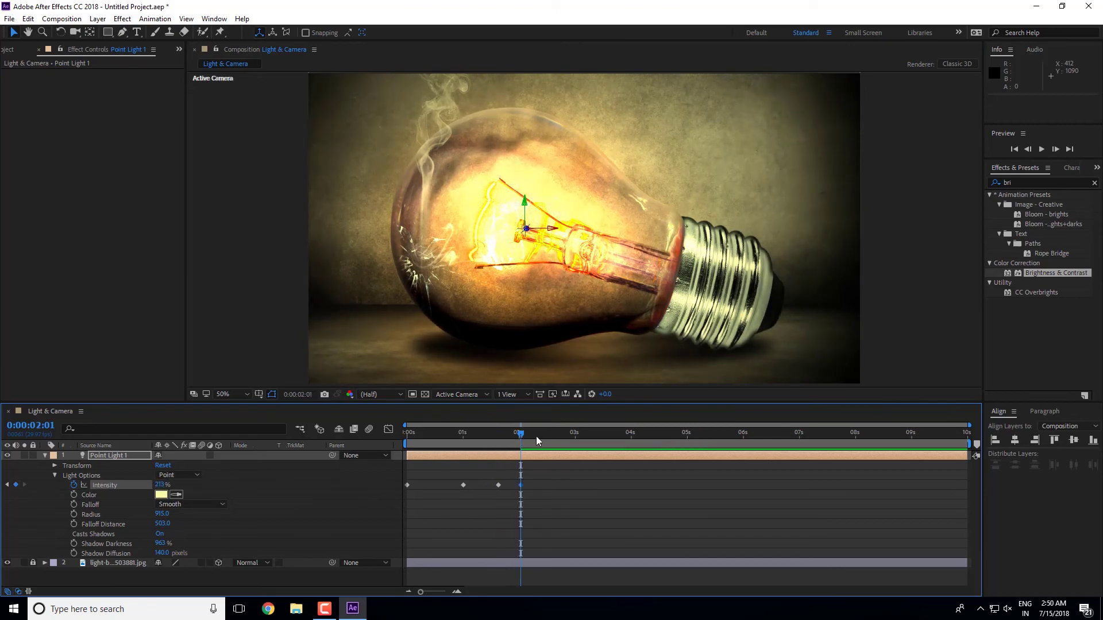
- Add Intensity keyframes of 105% at 2:11, 299% at 2:22 and 100% at 3:04
drag(527, 436, 539, 434)
drag(164, 486, 102, 486)
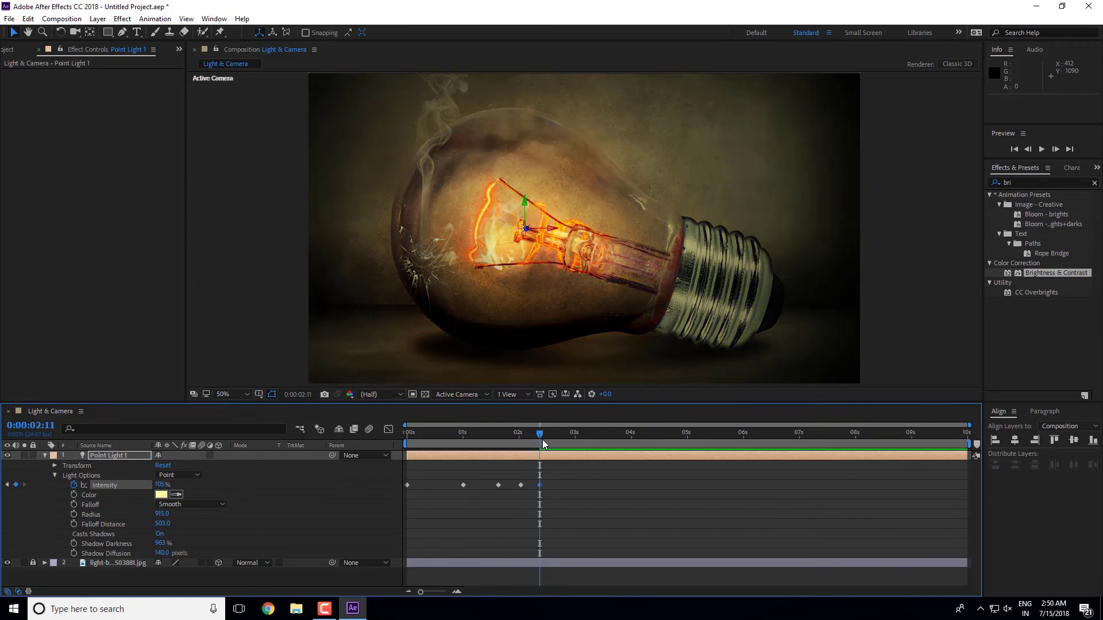
drag(542, 440, 560, 439)
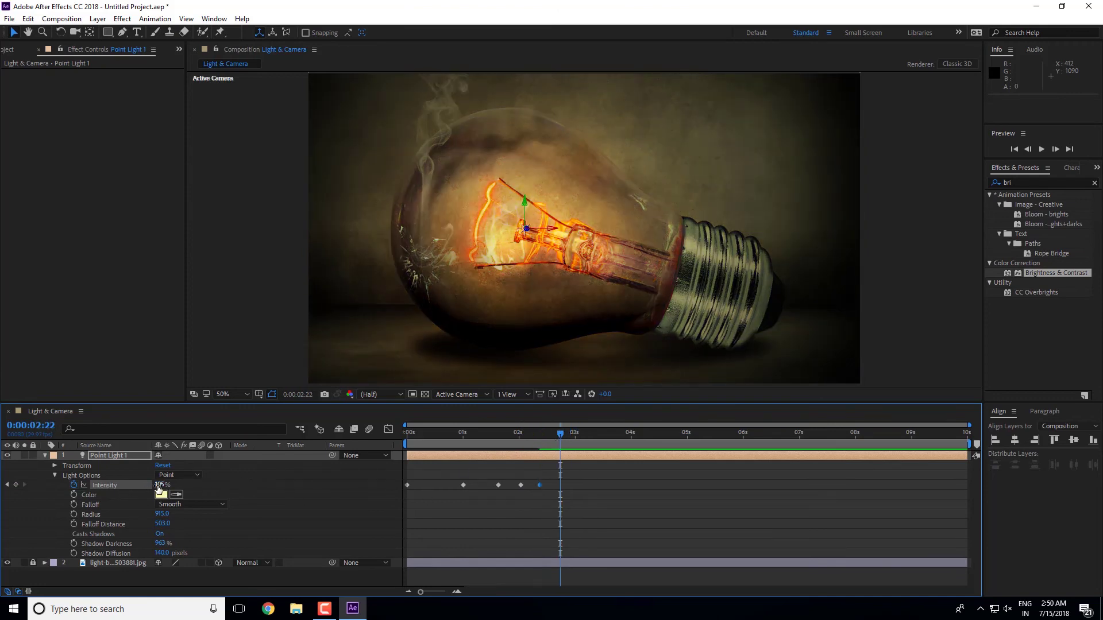
mouse_move(159, 486)
mouse_down()
mouse_move(266, 481)
mouse_move(256, 484)
mouse_up()
drag(563, 440, 582, 441)
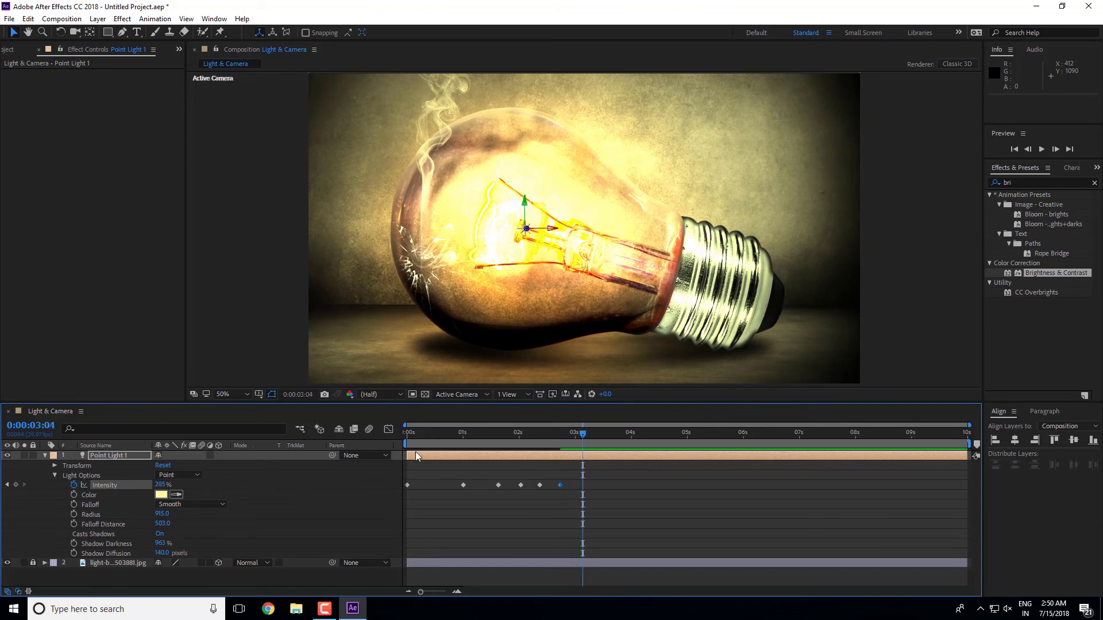
click(163, 485)
text(100)
key(Return)
- Add Intensity keyframes of 272%, 228% at 3:26 and -183% at 4:11, then return to start
drag(581, 437, 603, 435)
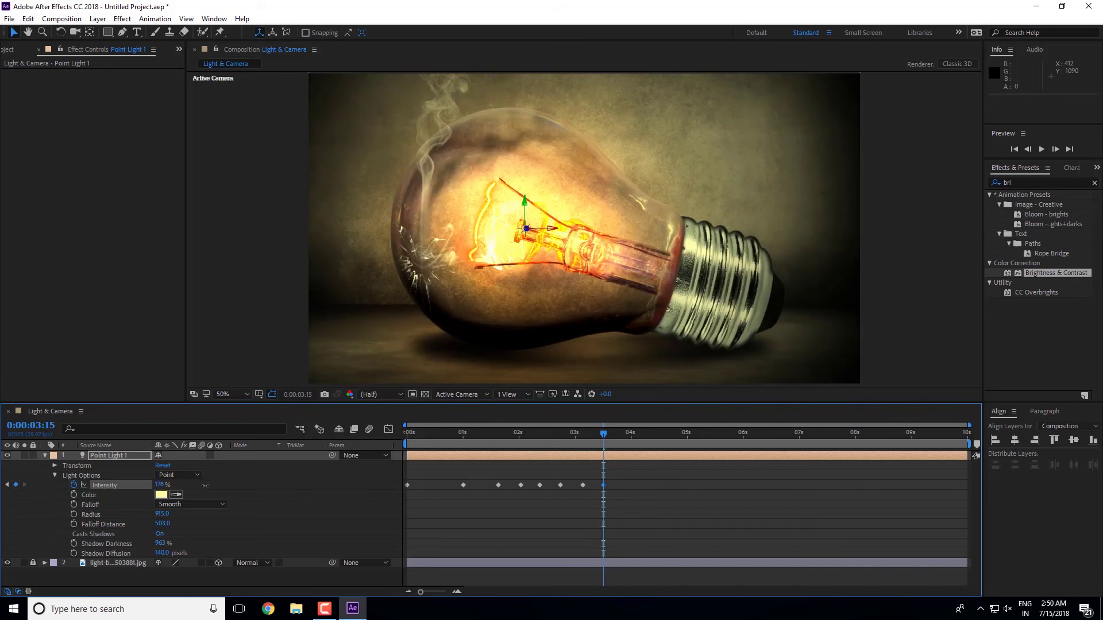
mouse_move(198, 485)
mouse_down()
mouse_move(641, 429)
mouse_move(623, 437)
mouse_up()
drag(160, 486, 76, 490)
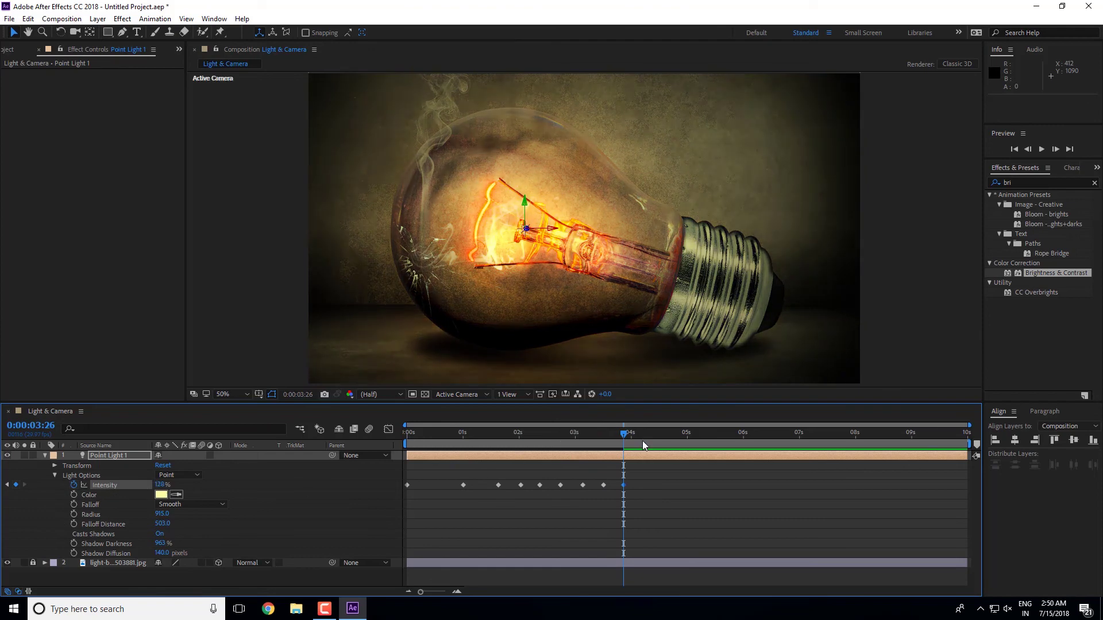
click(651, 433)
click(159, 485)
text(-183)
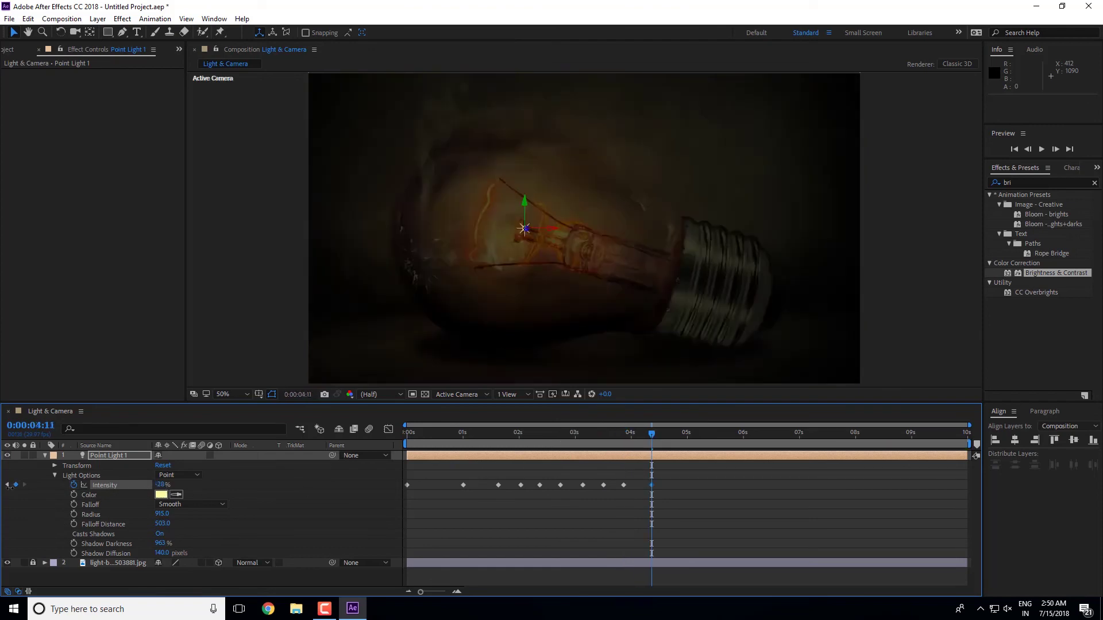
key(Return)
drag(646, 437, 323, 445)
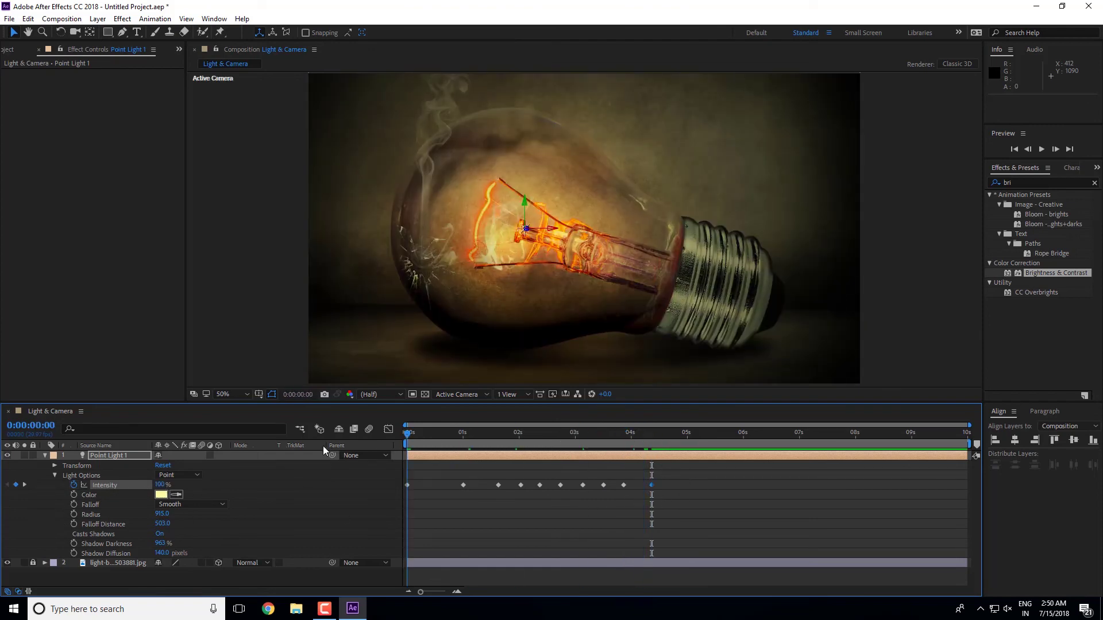
- Preview the flicker, nudge the last keyframe earlier and brighten the 3:26 keyframe to 323%
key(space)
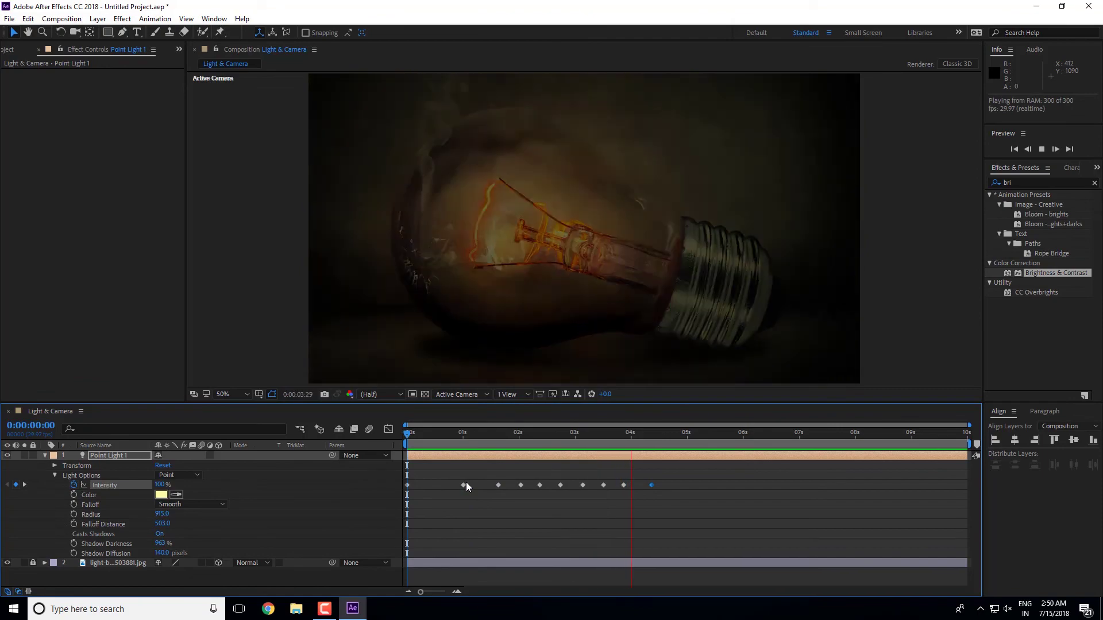
drag(613, 444, 629, 443)
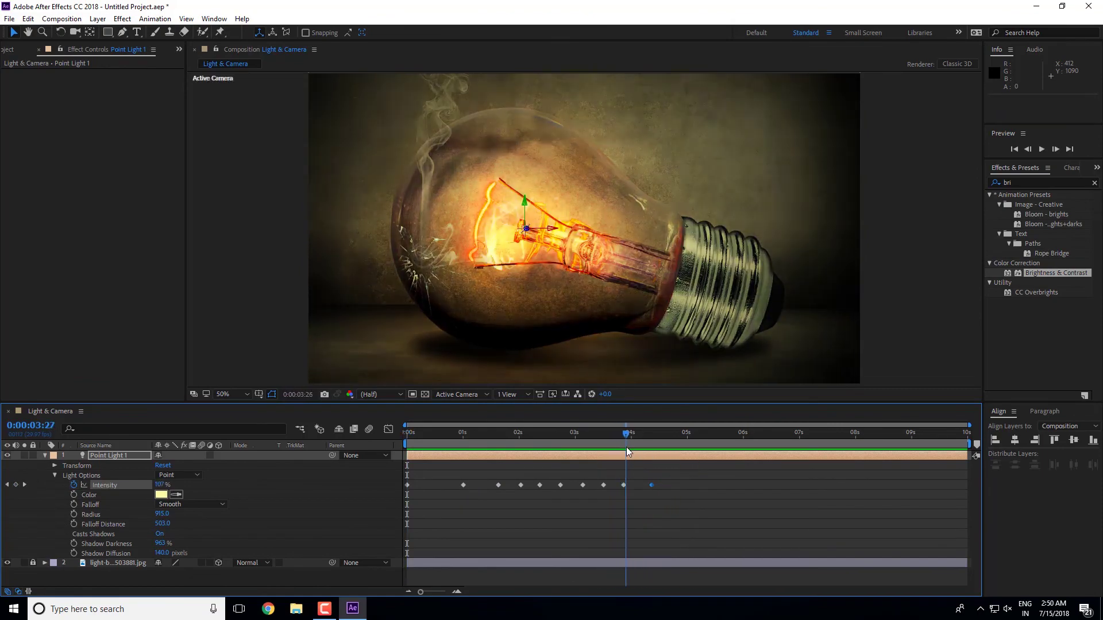
drag(651, 485, 635, 486)
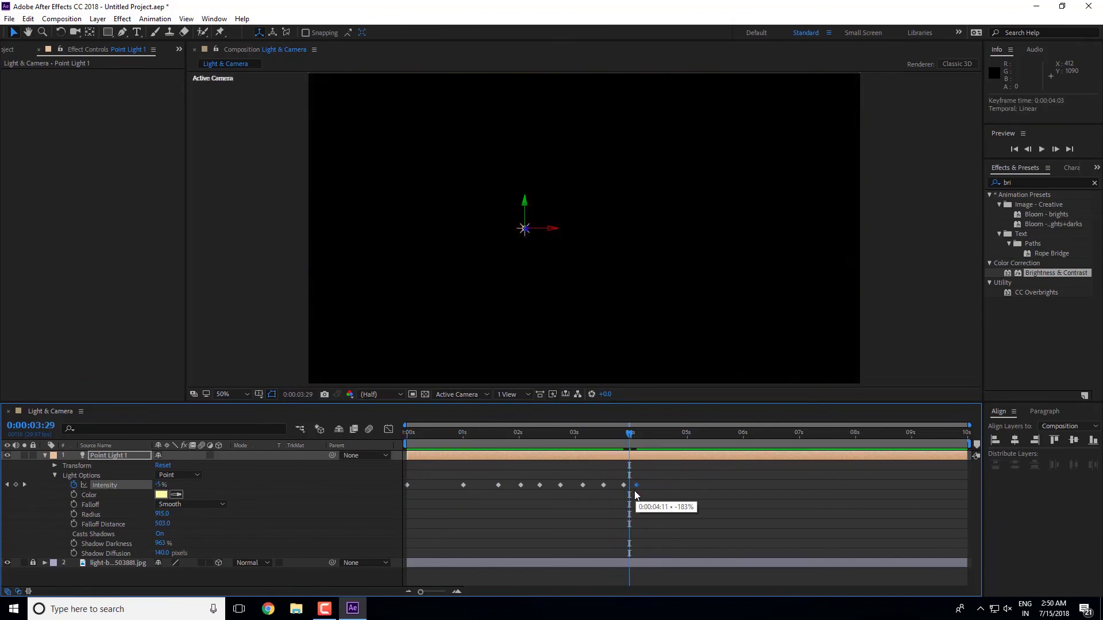
click(623, 442)
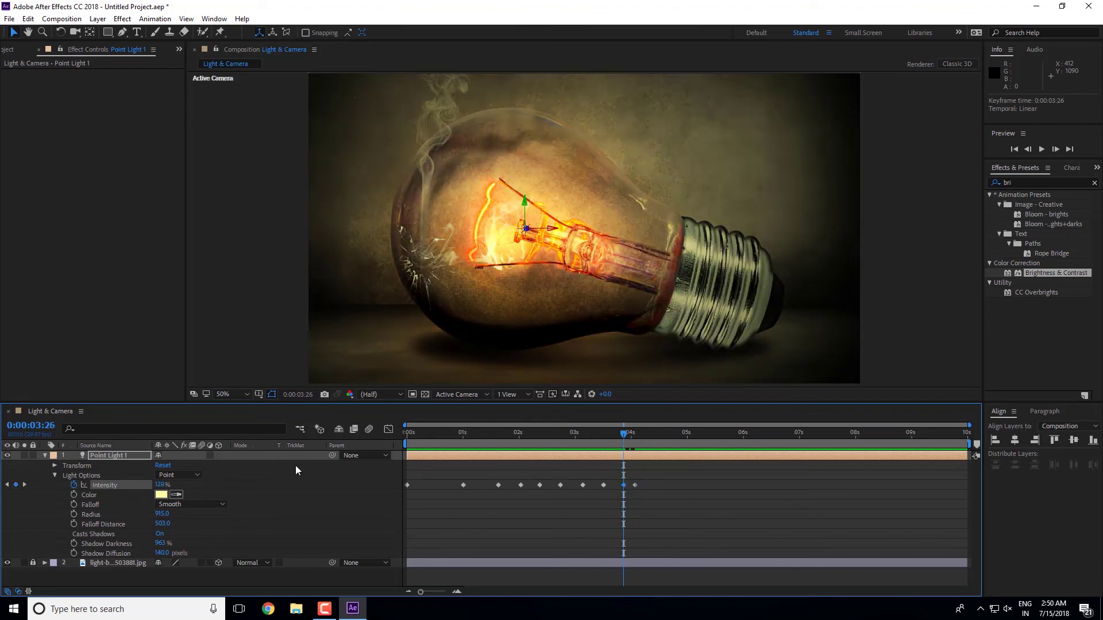
mouse_move(160, 486)
mouse_down()
mouse_move(270, 484)
mouse_move(253, 484)
mouse_up()
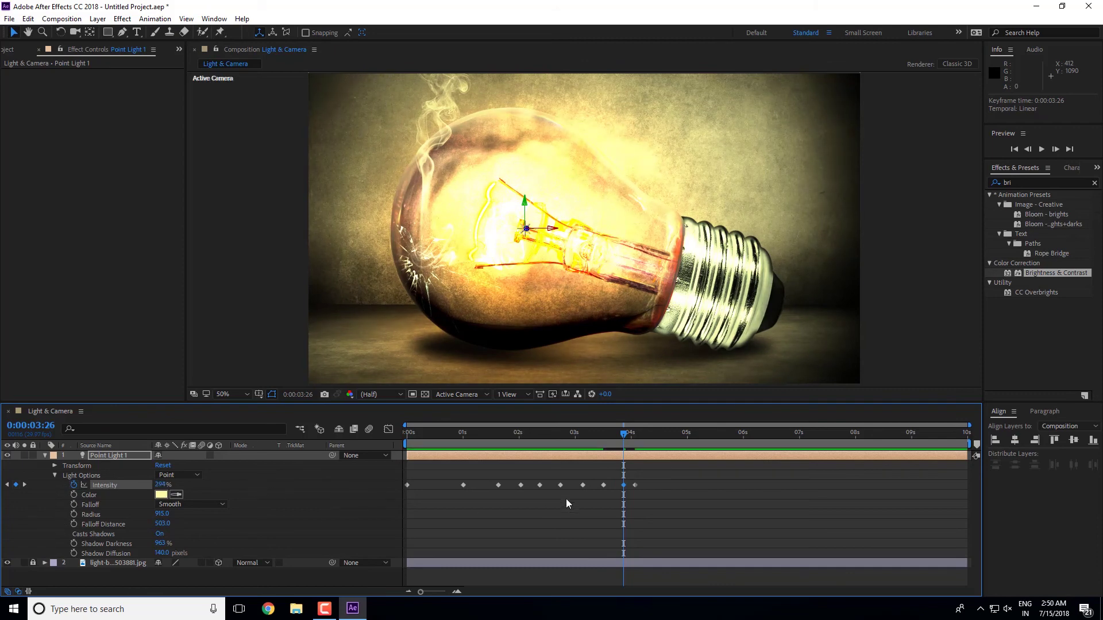
- Preview again, then select all Intensity keyframes and compress them closer together
key(space)
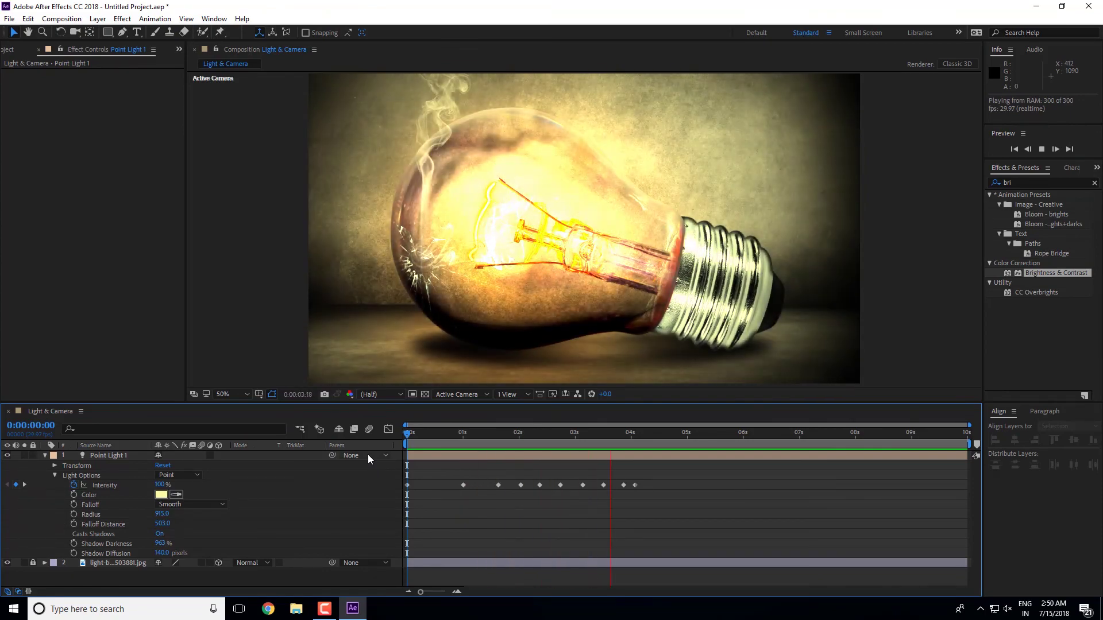
drag(652, 443, 595, 447)
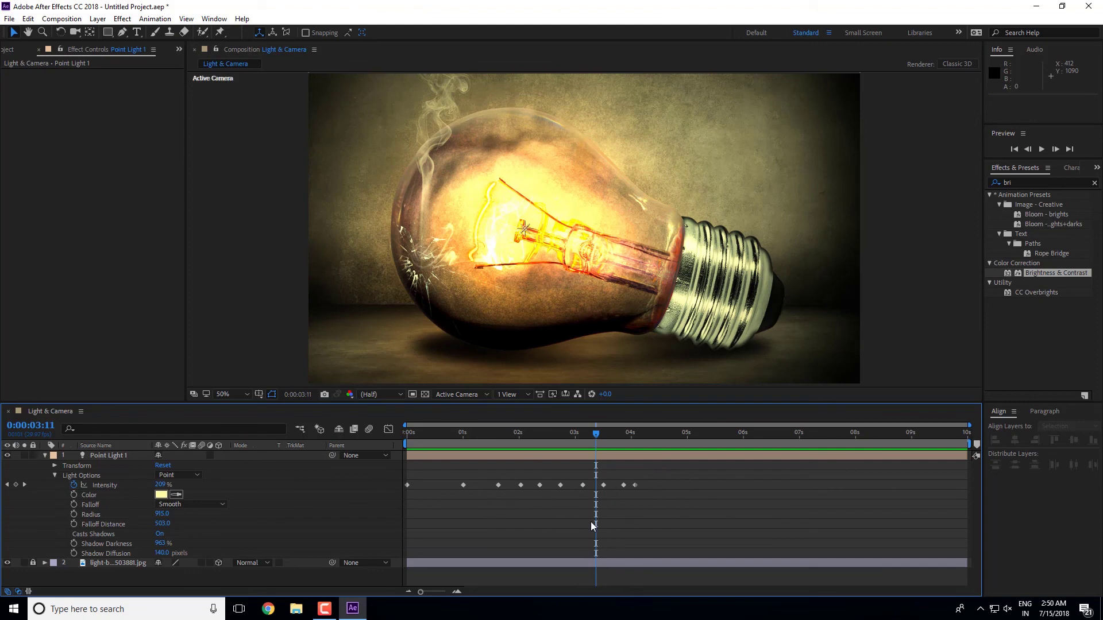
mouse_move(584, 441)
mouse_down()
mouse_move(542, 483)
mouse_move(607, 478)
mouse_up()
drag(689, 479, 402, 518)
drag(635, 485, 562, 488)
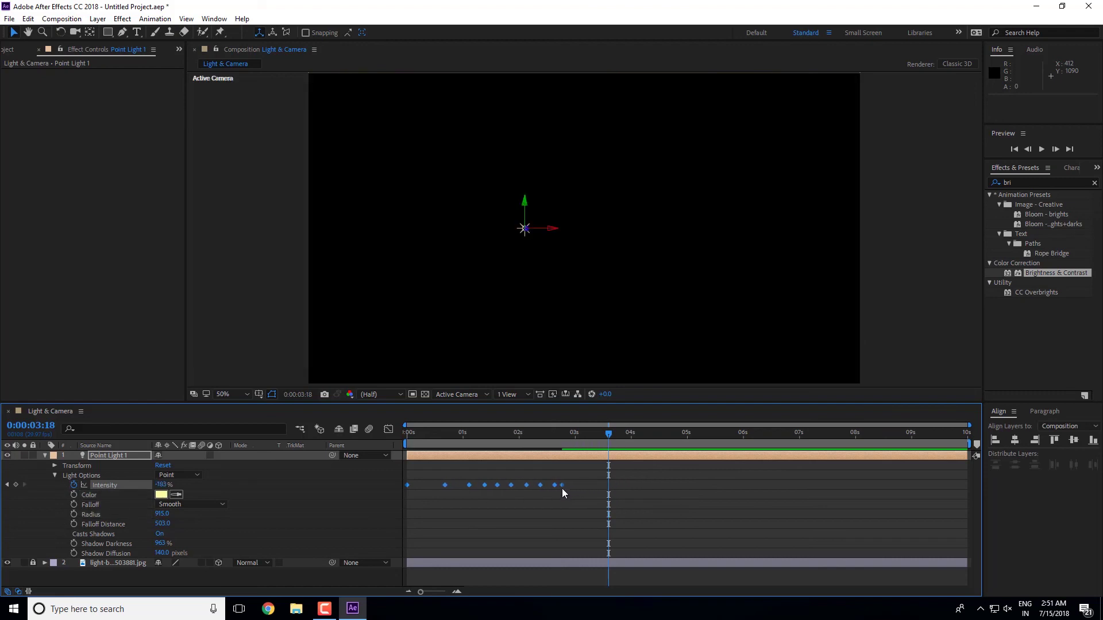
key(Home)
- Preview the faster flicker, stop at 2:15, and collapse Point Light 1's property rows
key(space)
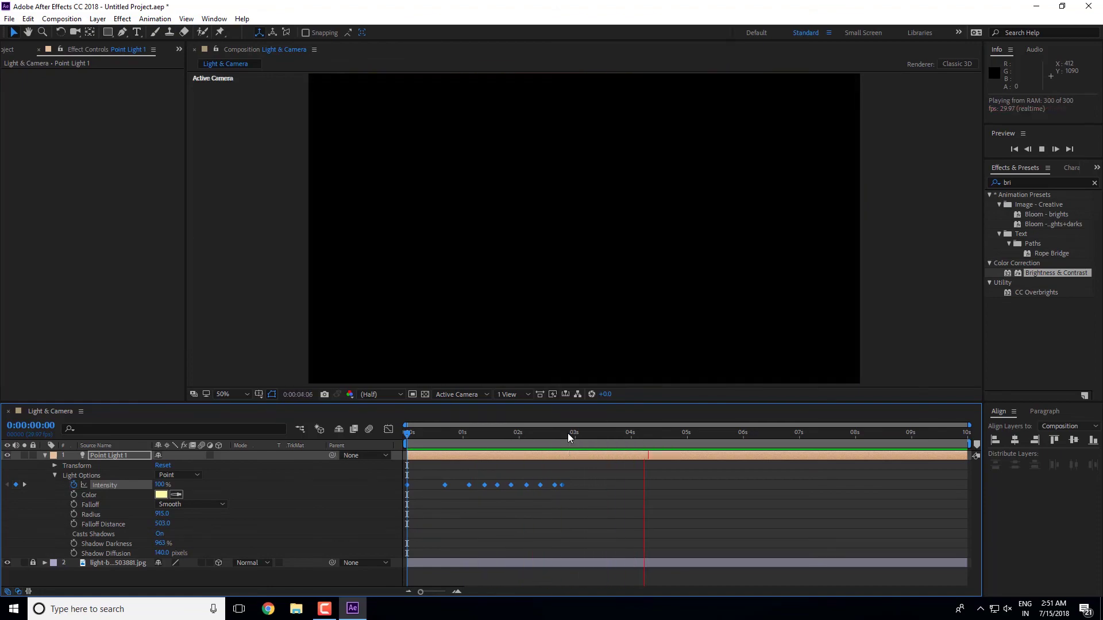
click(547, 435)
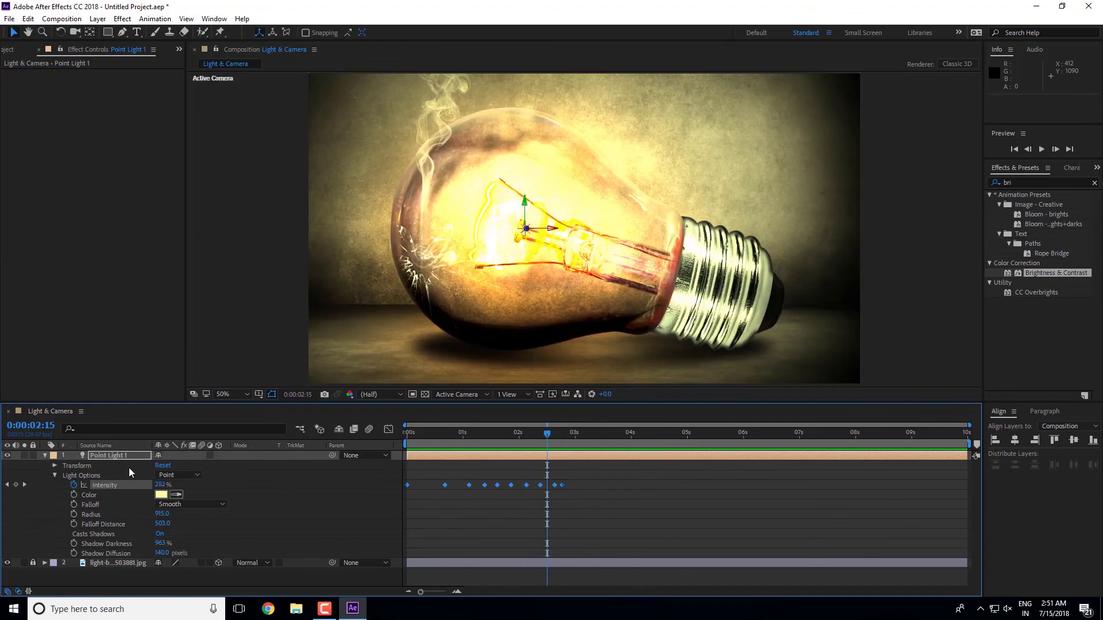
click(45, 455)
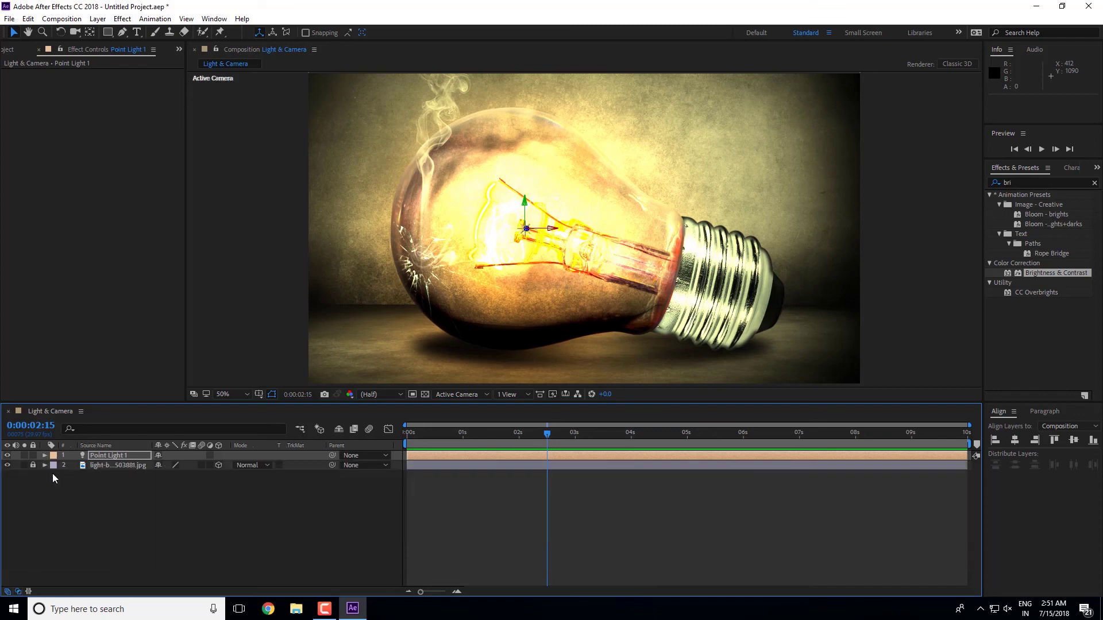
click(50, 480)
click(45, 456)
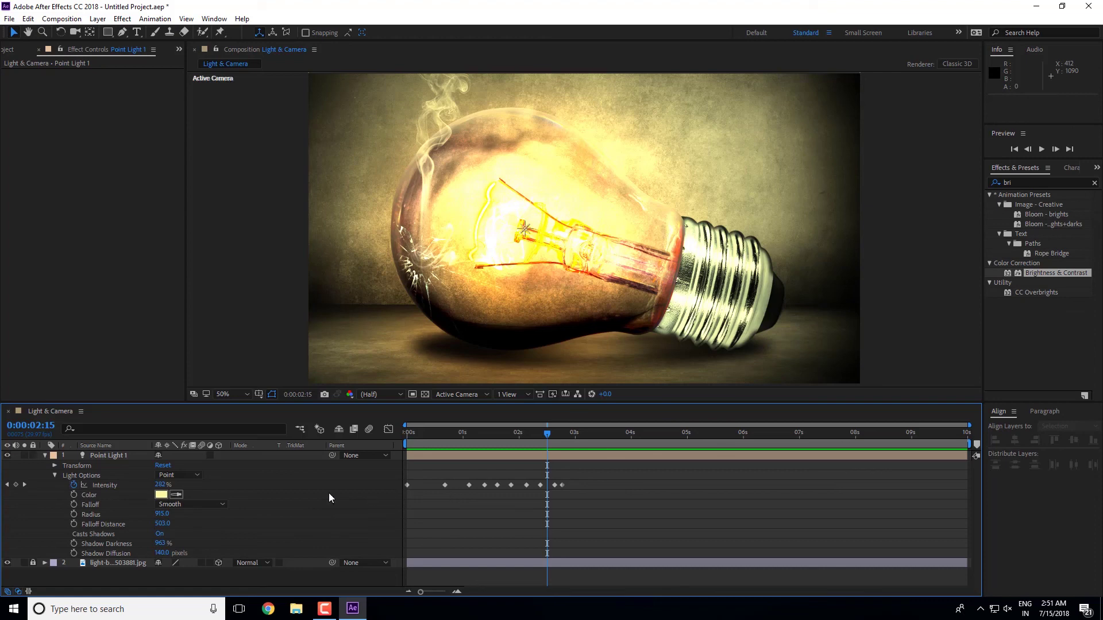
key(ctrl+grave)
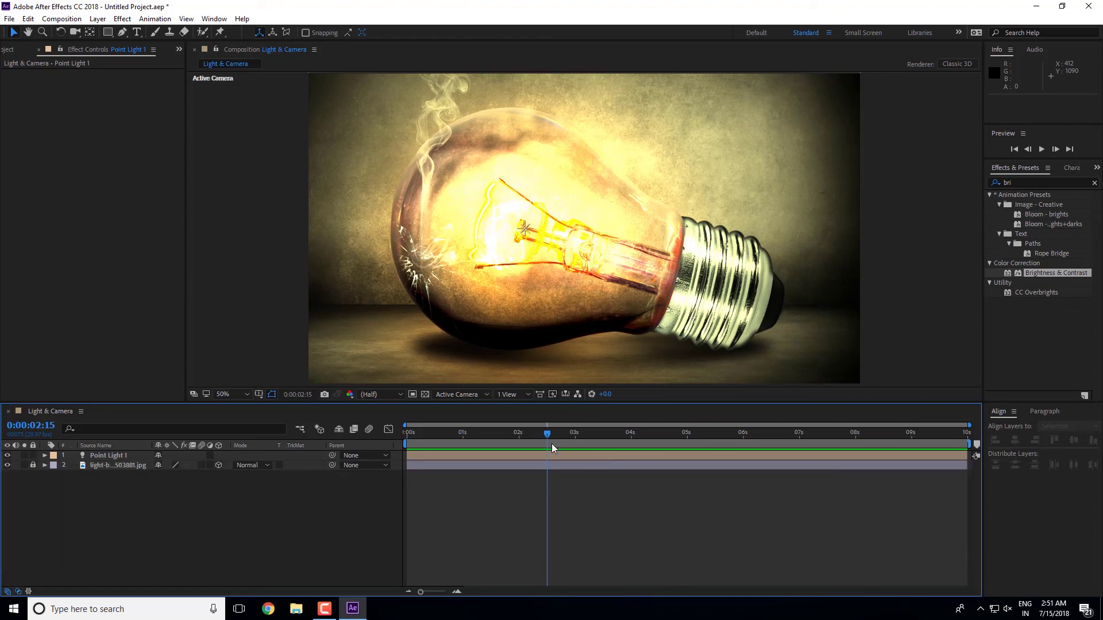